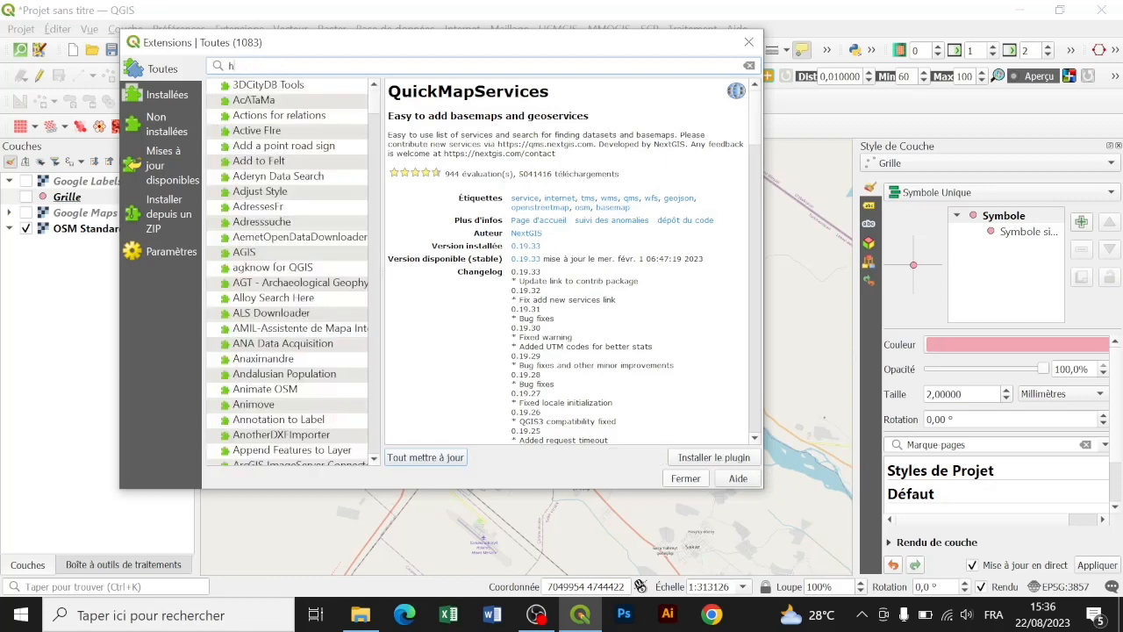
- Search the extension list for HCMGIS, check the plugin's entry and close the plugin manager
{"action": "key", "text": "BackSpace"}
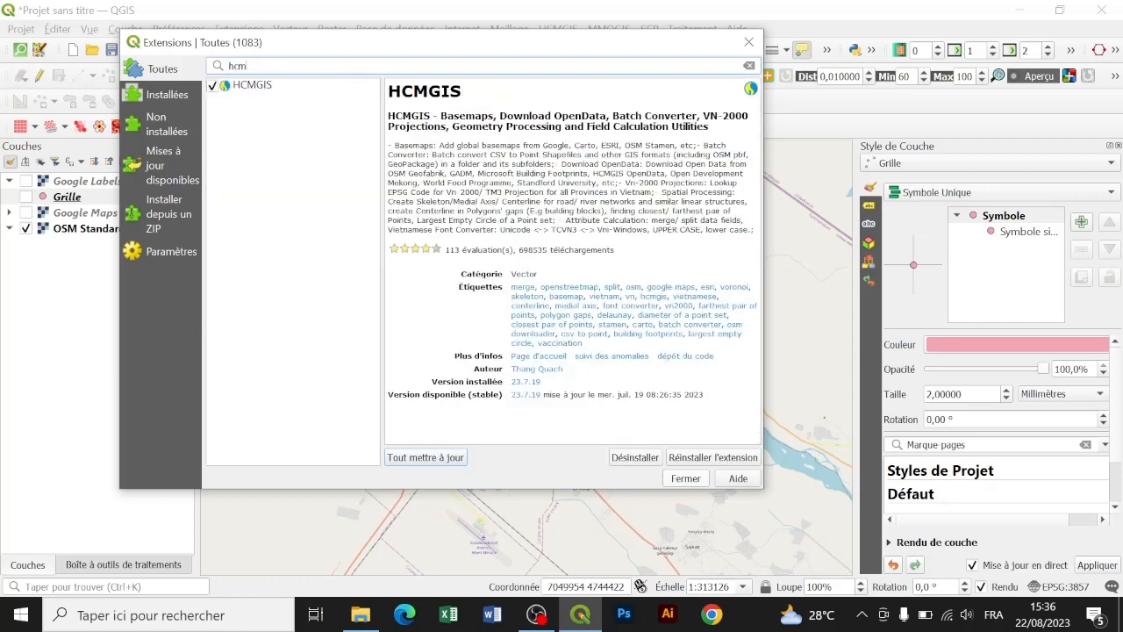
{"action": "left_click", "coordinate": [293, 91]}
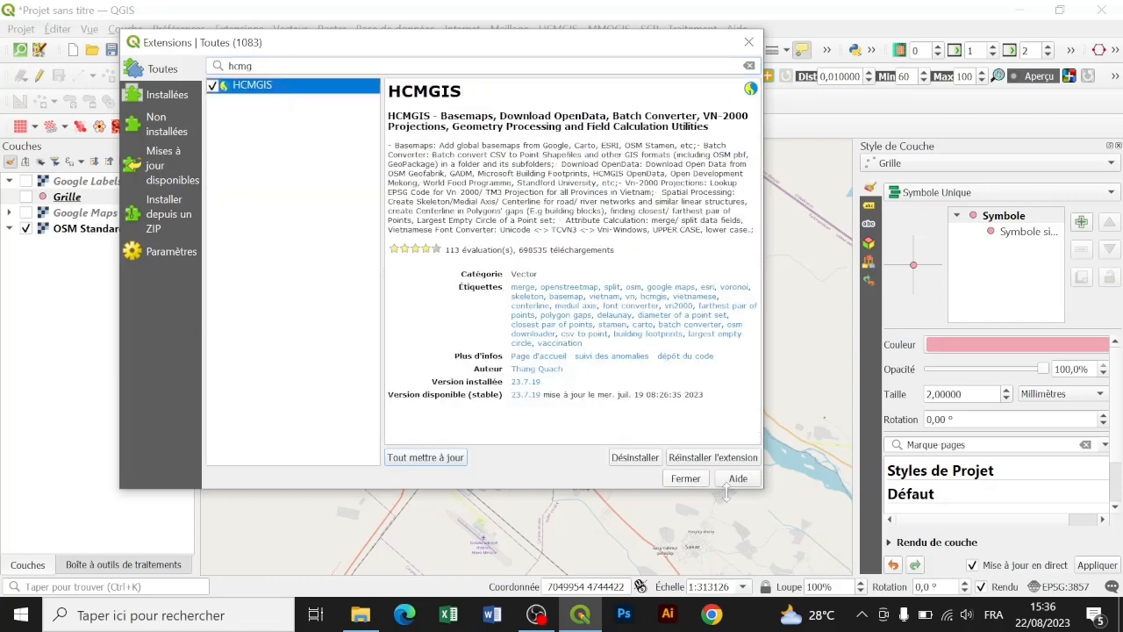
{"action": "left_click", "coordinate": [748, 42]}
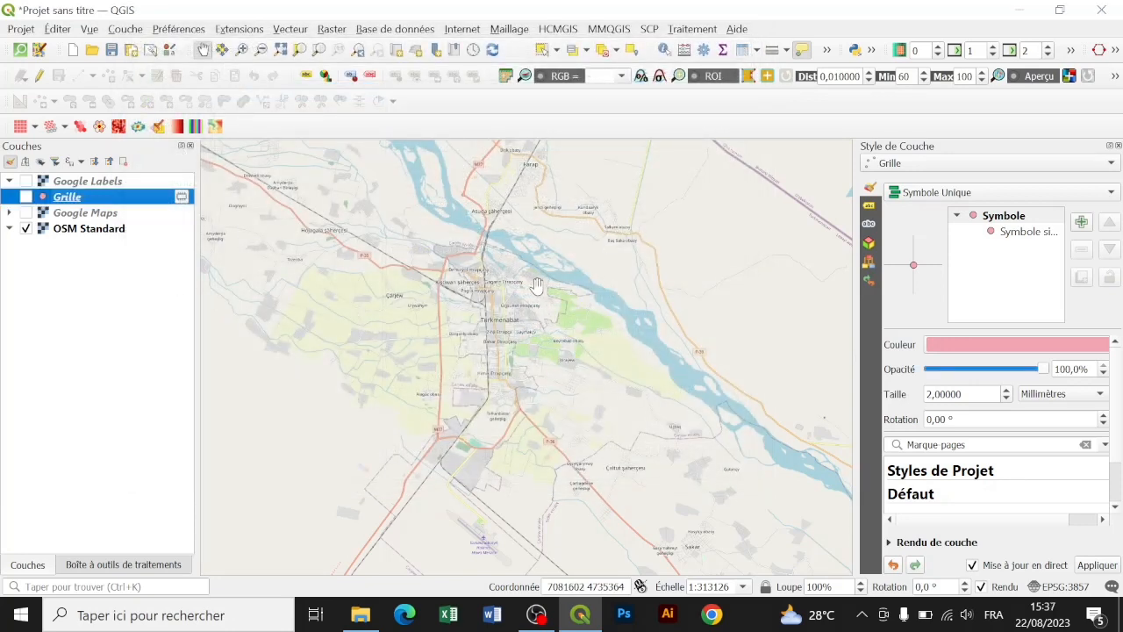
- Add the OSM Standard basemap from the QuickMapServices OSM collection
{"action": "left_click", "coordinate": [475, 31]}
{"action": "mouse_move", "coordinate": [534, 128]}
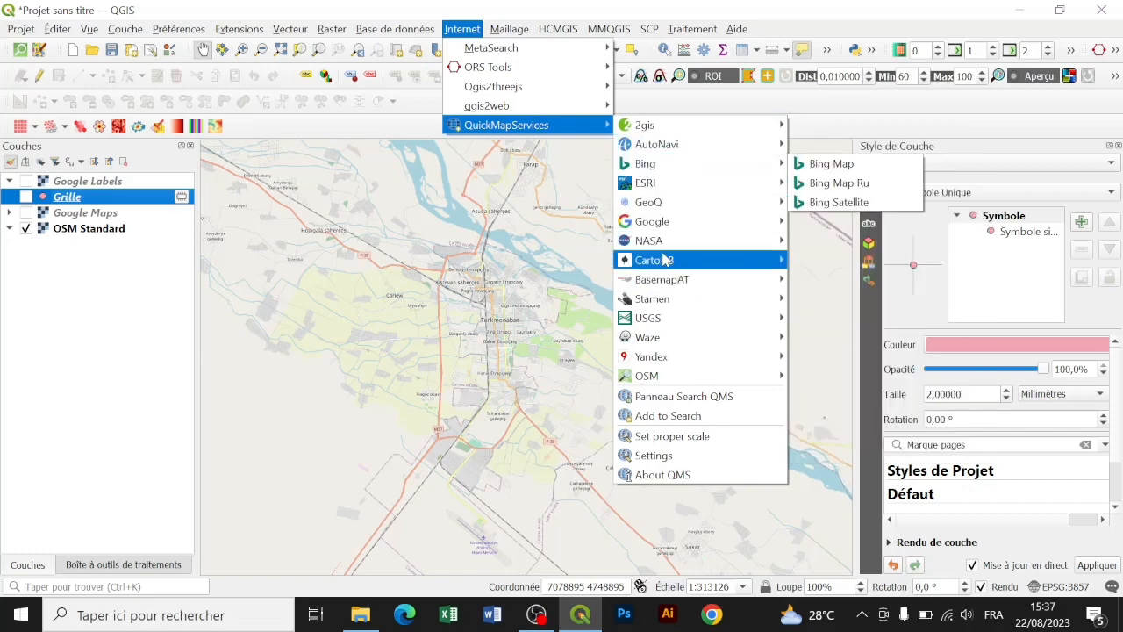
{"action": "mouse_move", "coordinate": [695, 151]}
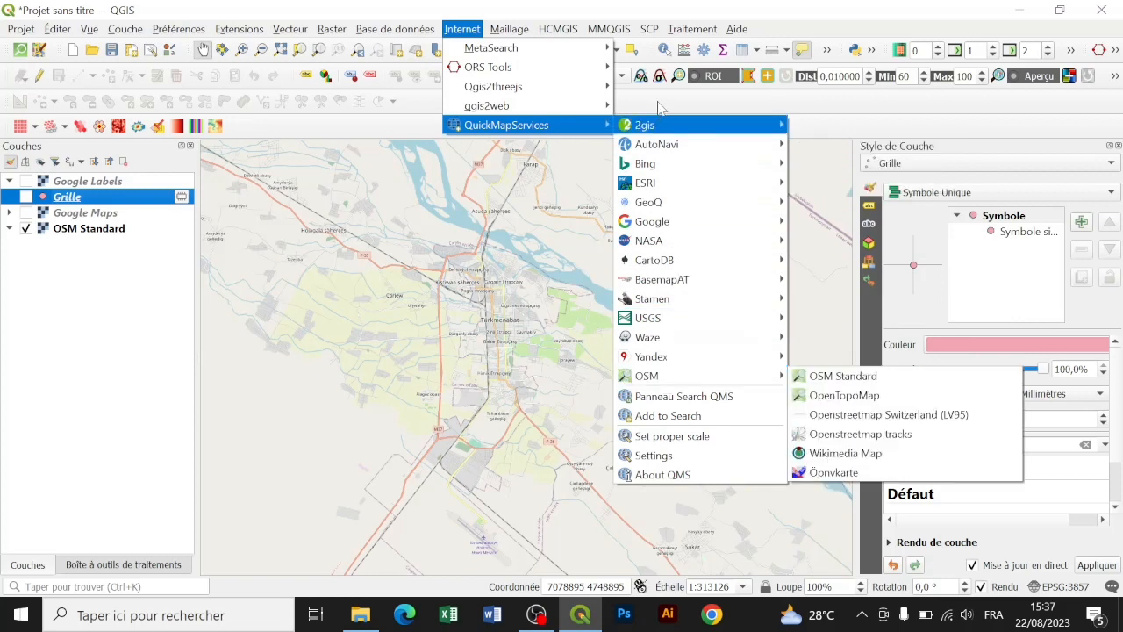
{"action": "mouse_move", "coordinate": [694, 379]}
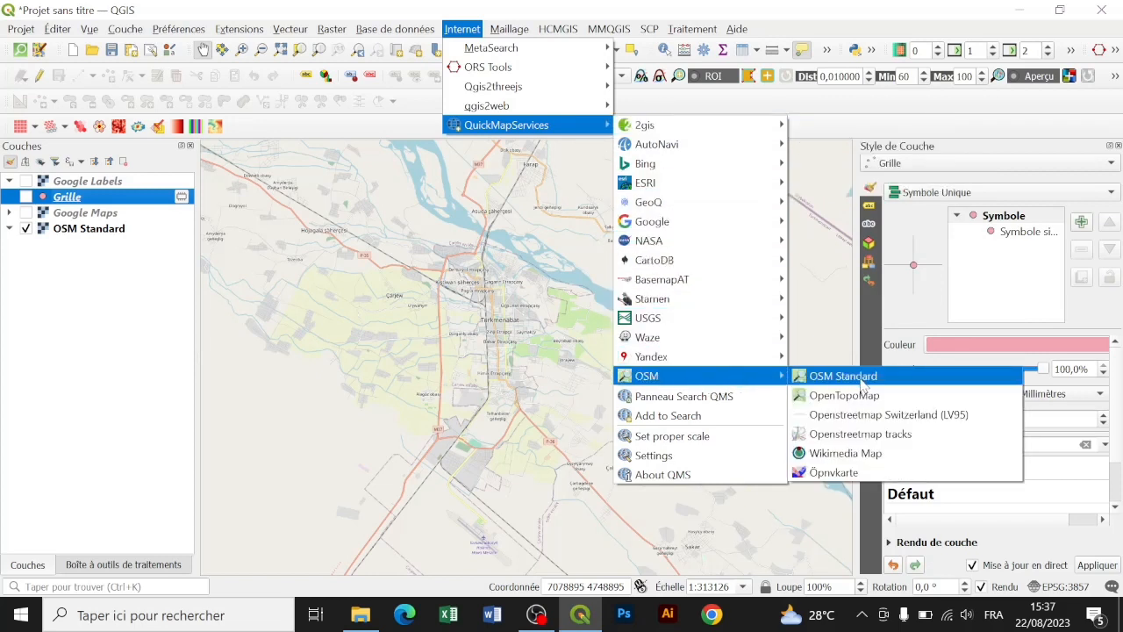
{"action": "left_click", "coordinate": [861, 378]}
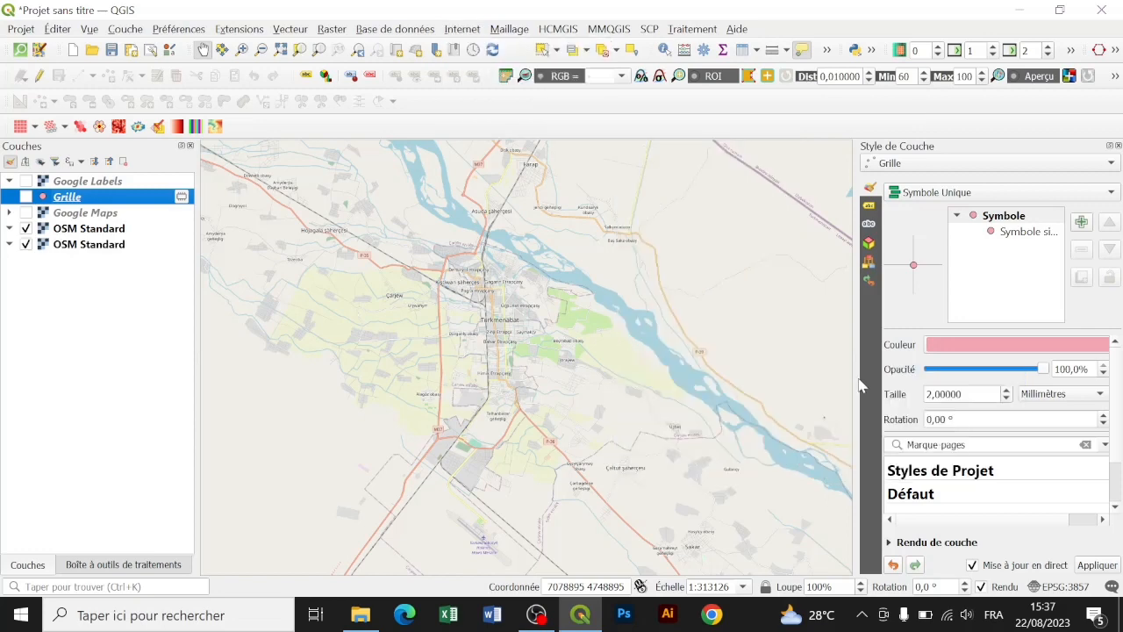
- Remove the duplicate OSM Standard layer from the project
{"action": "left_click", "coordinate": [88, 230]}
{"action": "left_click", "coordinate": [81, 244]}
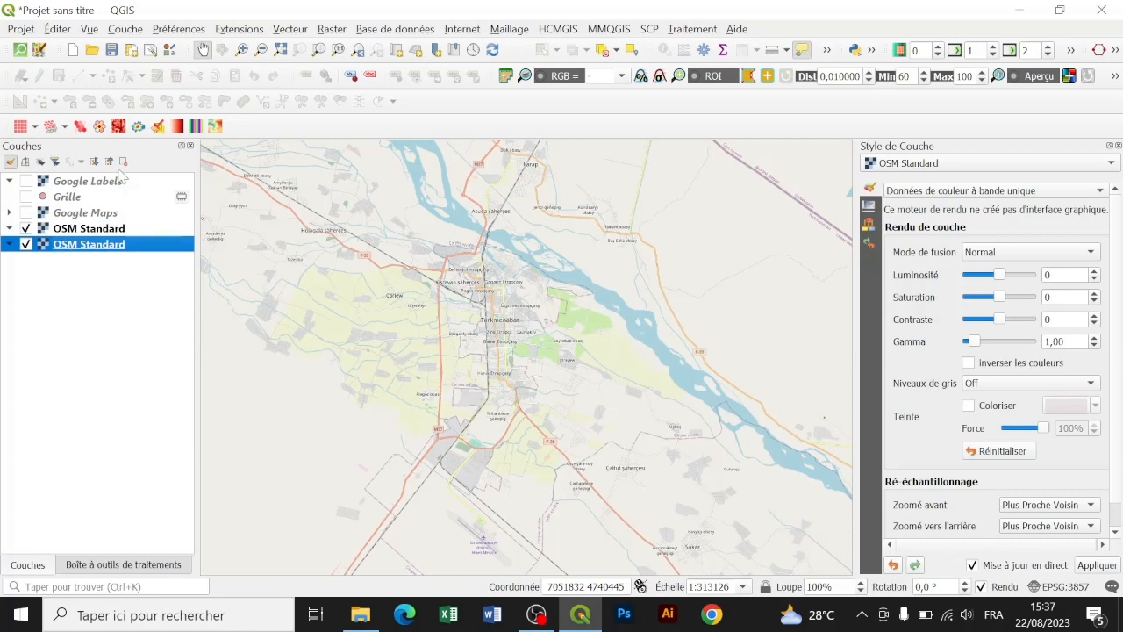
{"action": "left_click", "coordinate": [124, 160]}
{"action": "left_click", "coordinate": [578, 328]}
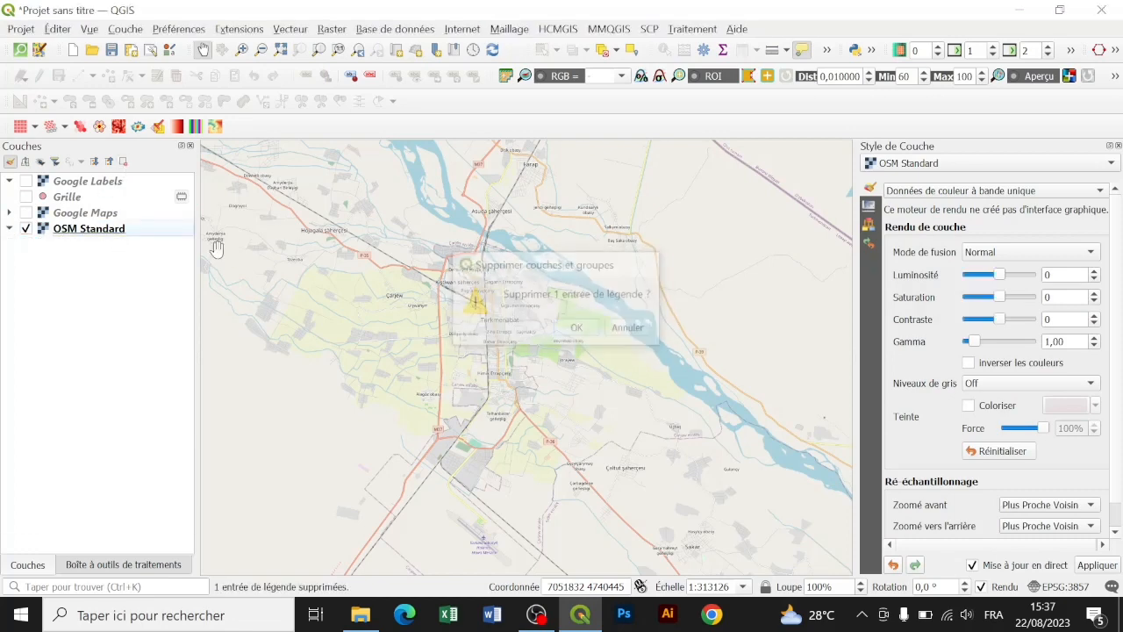
{"action": "left_click", "coordinate": [103, 230]}
{"action": "scroll", "coordinate": [666, 289], "scroll_direction": "down", "scroll_amount": 5}
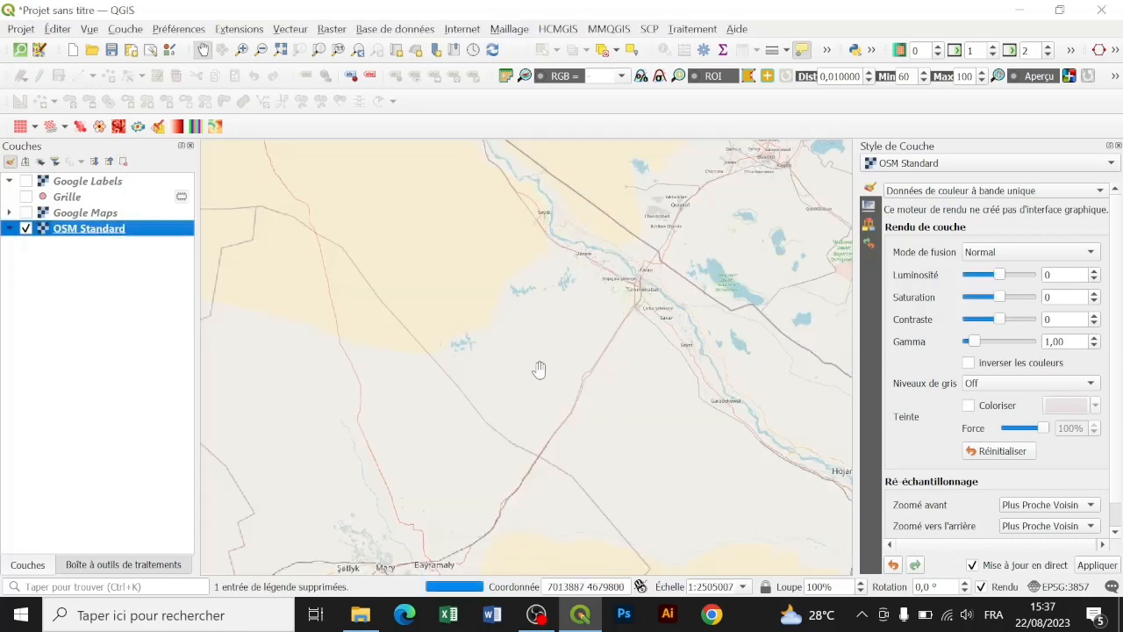
{"action": "scroll", "coordinate": [510, 380], "scroll_direction": "up", "scroll_amount": 2}
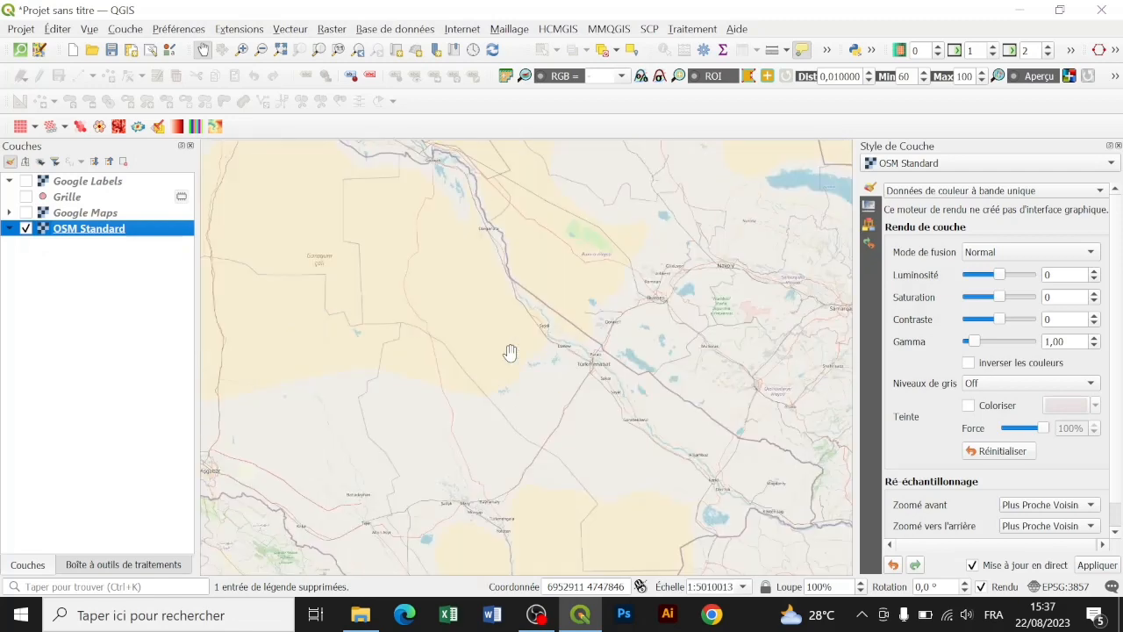
{"action": "scroll", "coordinate": [587, 325], "scroll_direction": "up", "scroll_amount": 1}
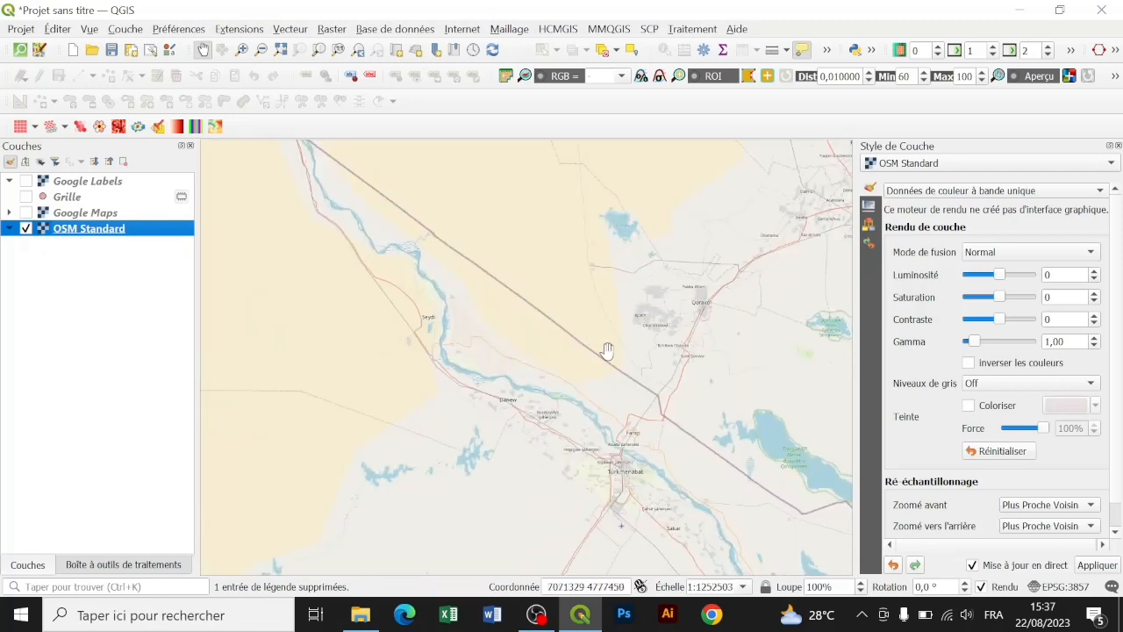
- Download the contributed services pack through the QuickMapServices settings, then close the settings without saving
{"action": "left_click", "coordinate": [462, 29]}
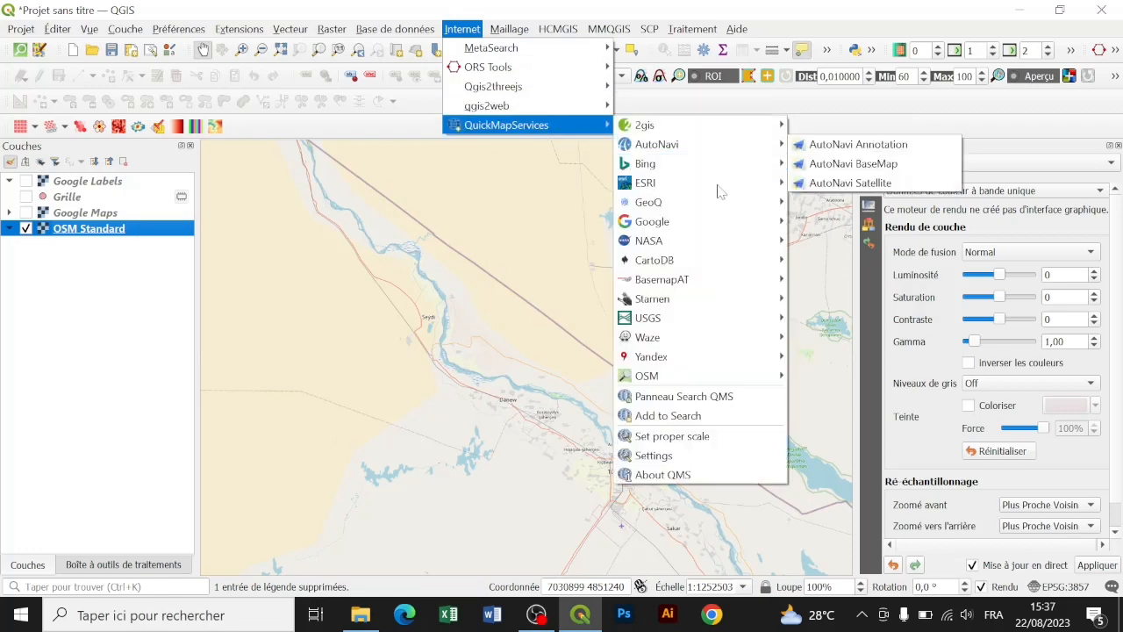
{"action": "left_click", "coordinate": [686, 454]}
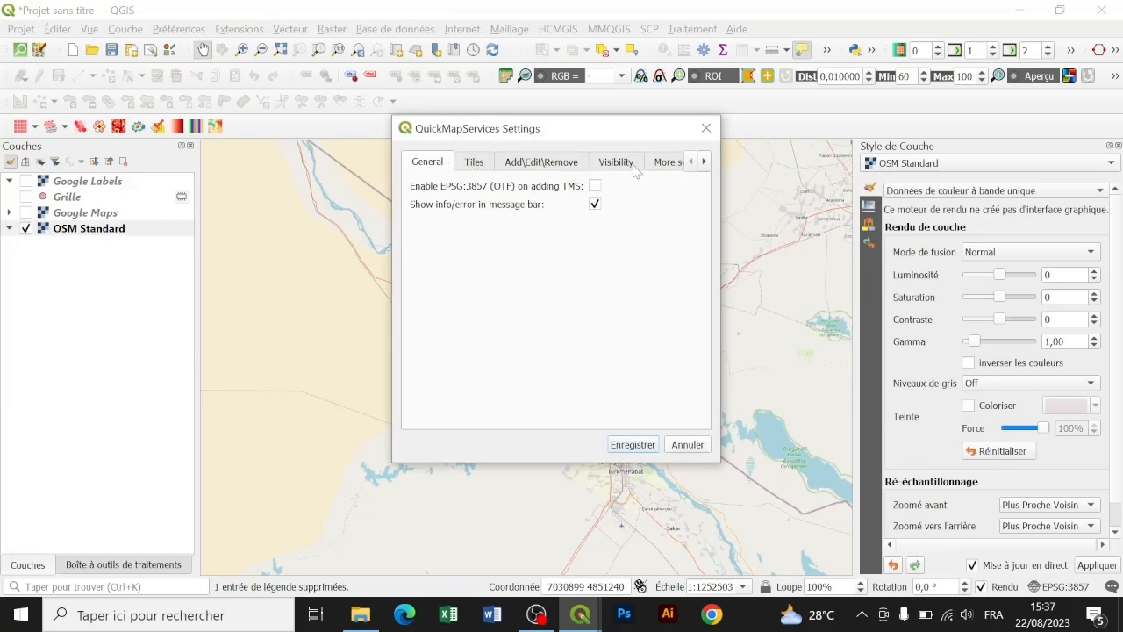
{"action": "left_click", "coordinate": [669, 162]}
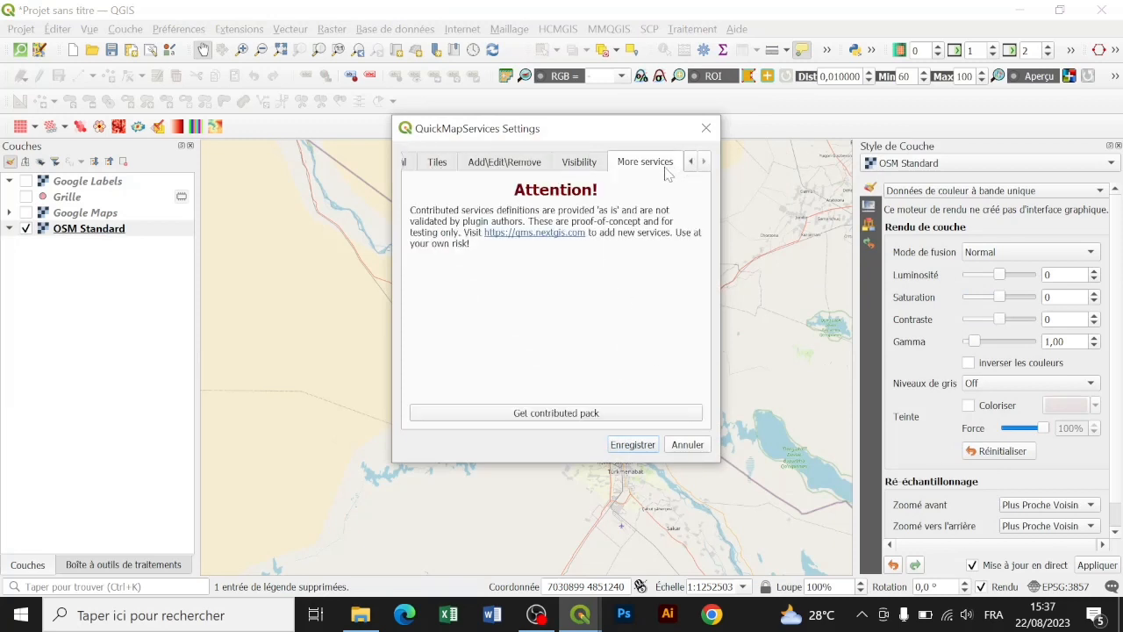
{"action": "left_click", "coordinate": [540, 413]}
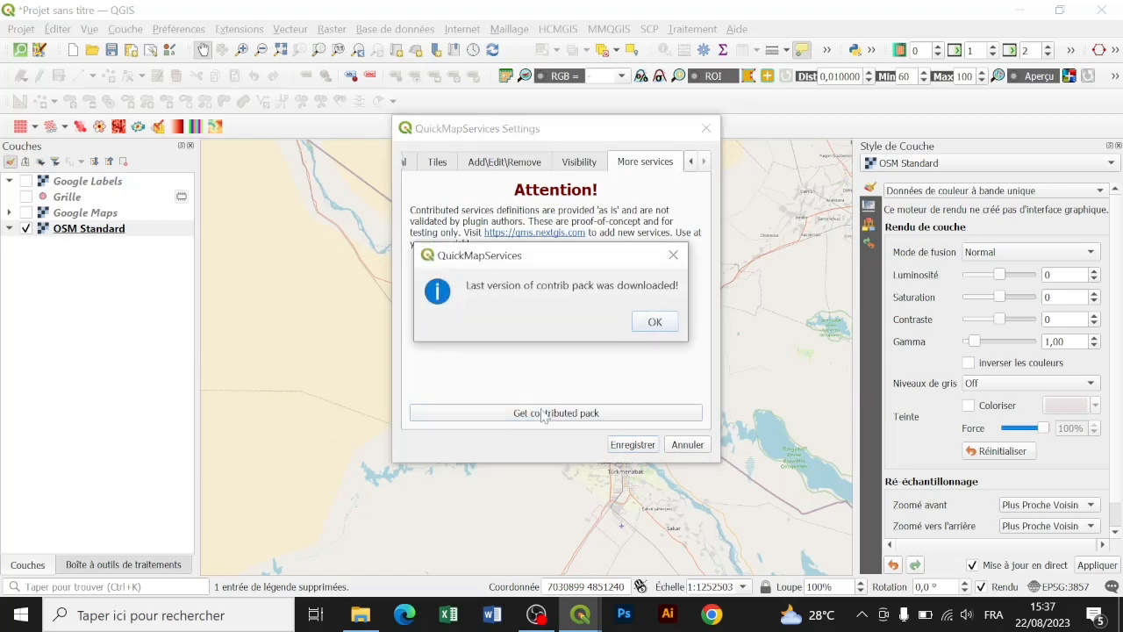
{"action": "left_click", "coordinate": [672, 326]}
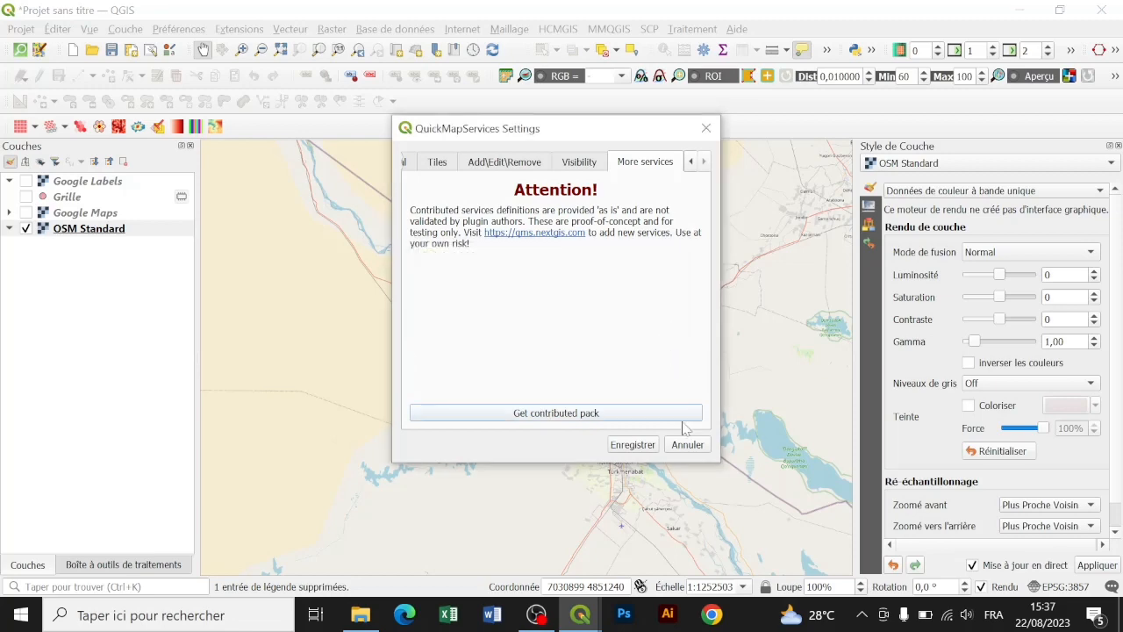
{"action": "left_click", "coordinate": [683, 444]}
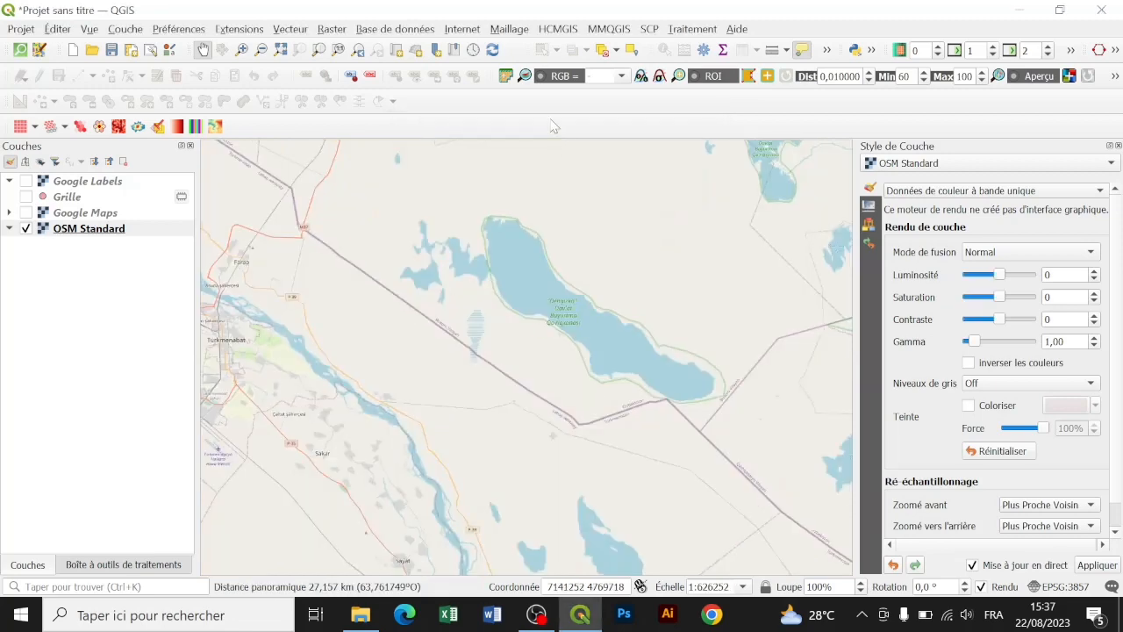
- Add the Google Labels basemap from QuickMapServices and place the OSM Standard layer beneath it
{"action": "left_click", "coordinate": [463, 29]}
{"action": "mouse_move", "coordinate": [584, 123]}
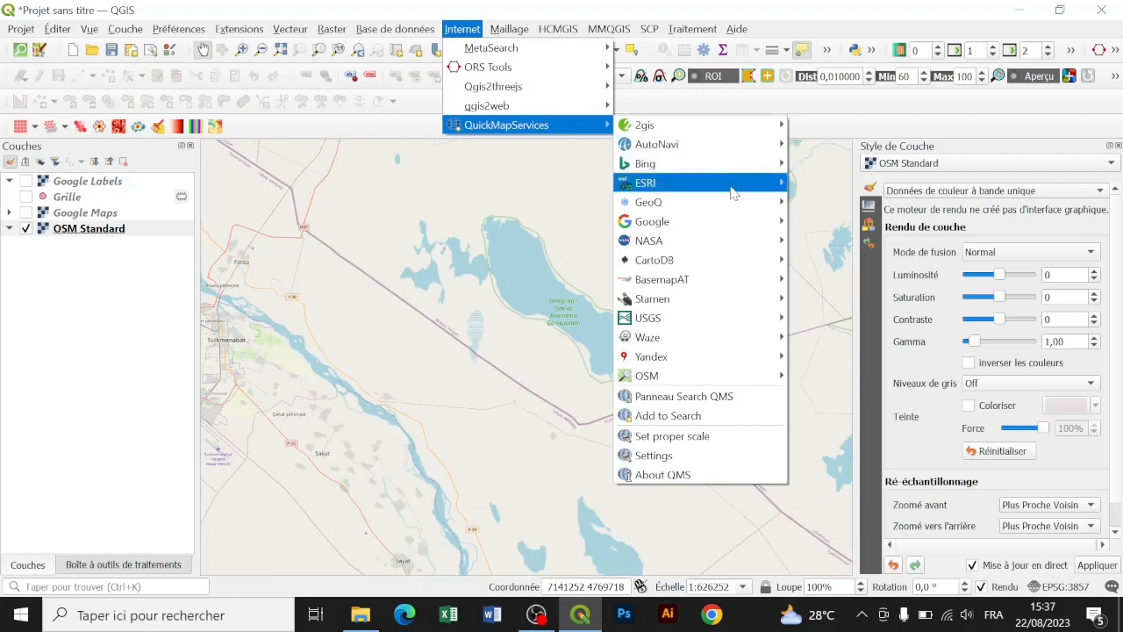
{"action": "mouse_move", "coordinate": [724, 250]}
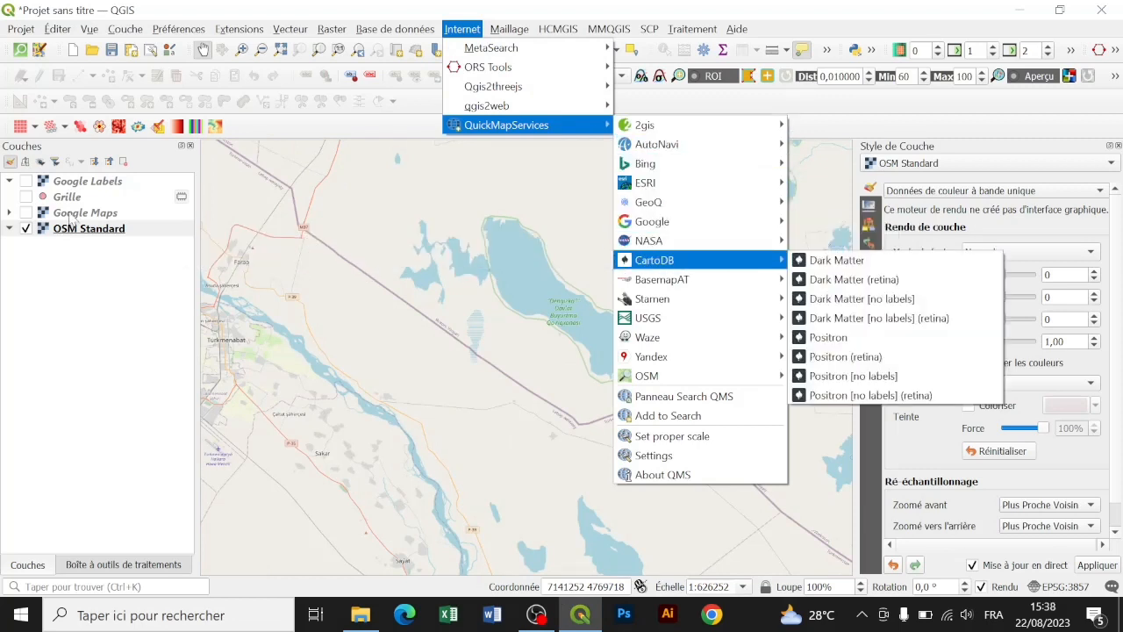
{"action": "left_click", "coordinate": [641, 8]}
{"action": "left_click", "coordinate": [558, 29]}
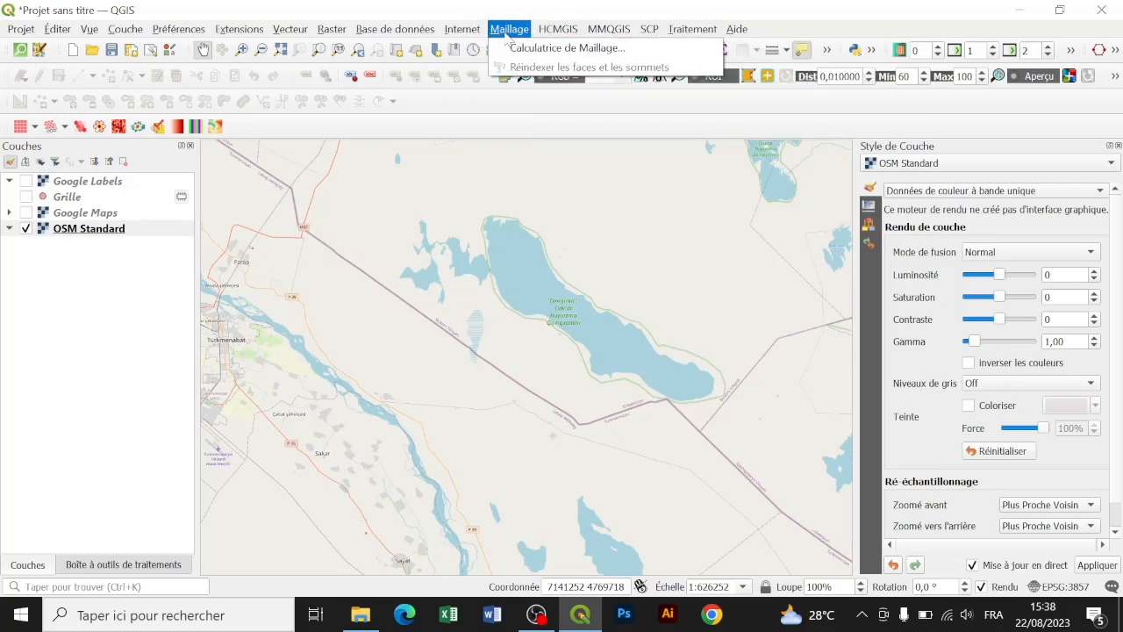
{"action": "mouse_move", "coordinate": [580, 128]}
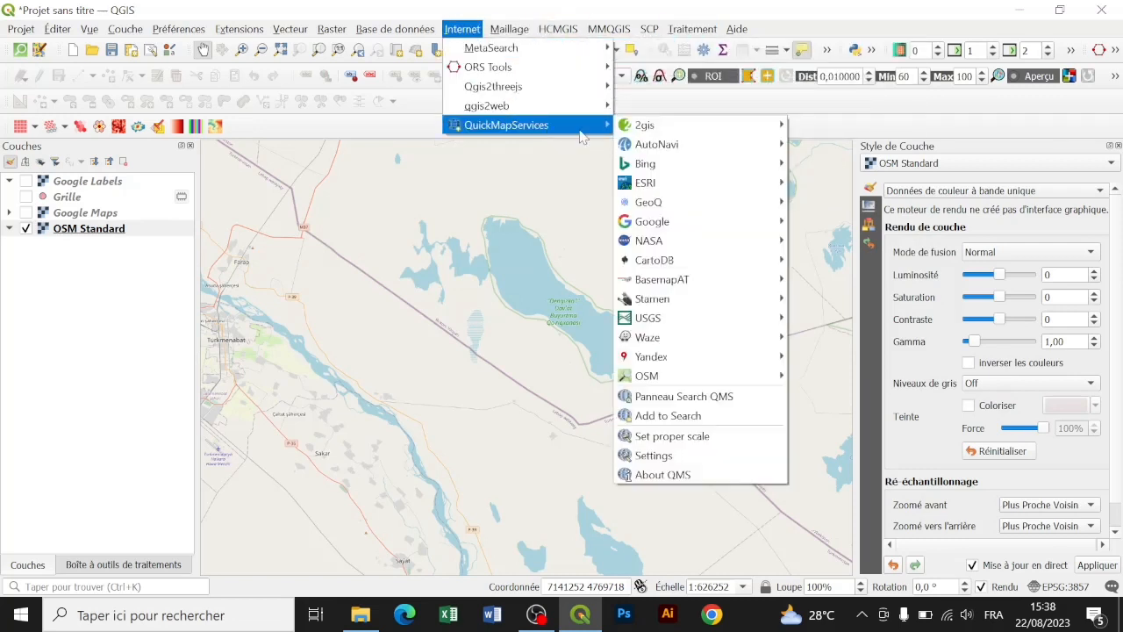
{"action": "mouse_move", "coordinate": [728, 225]}
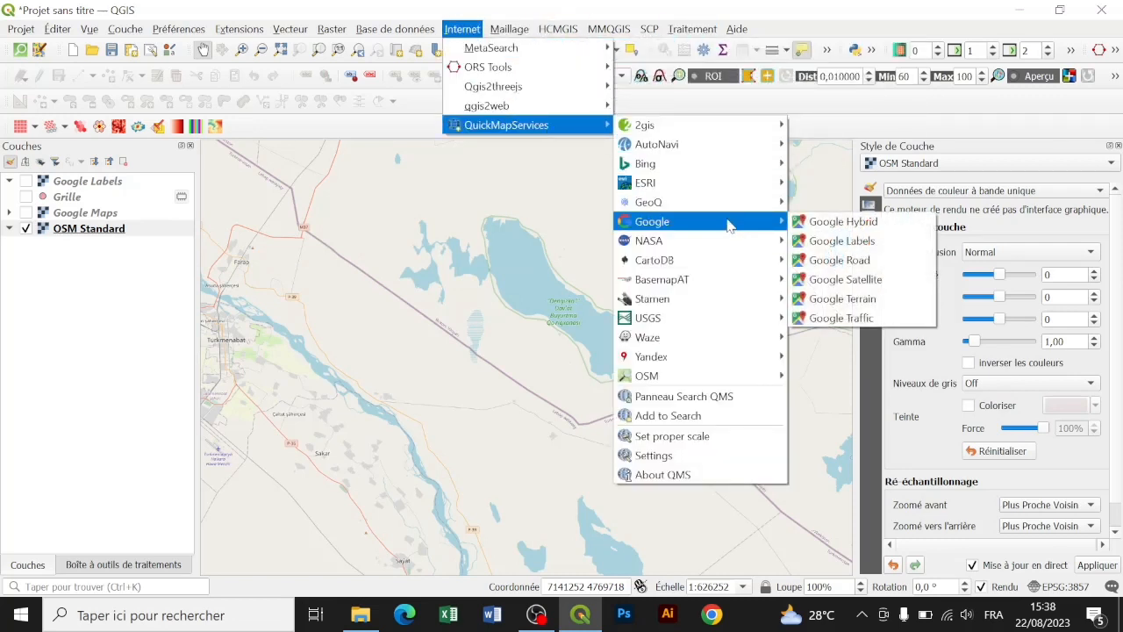
{"action": "left_click", "coordinate": [875, 249]}
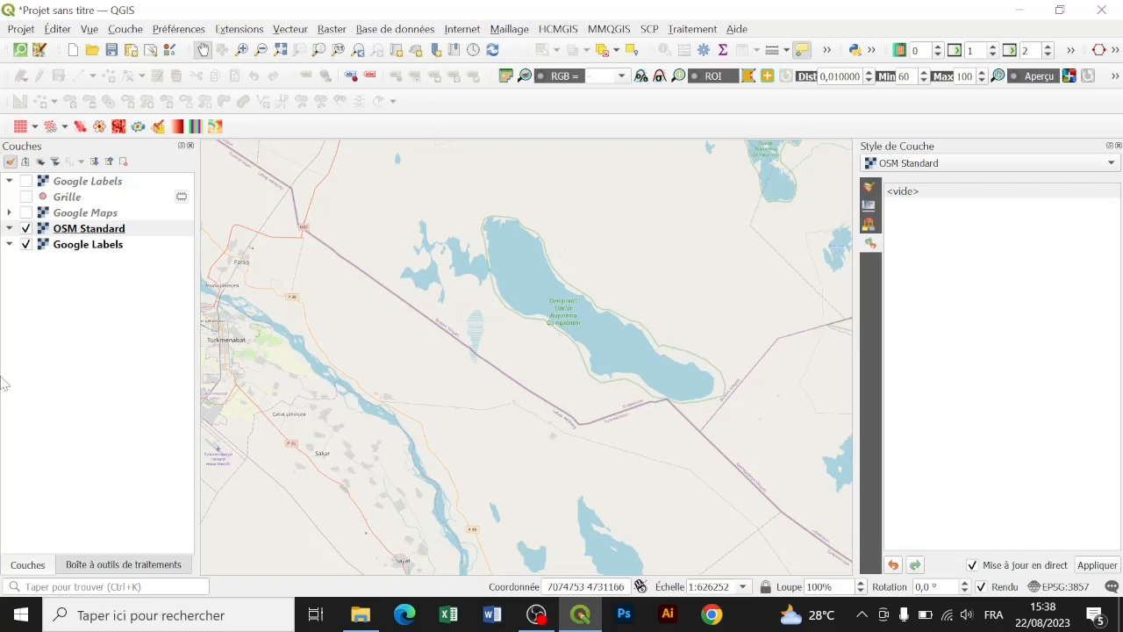
{"action": "left_click_drag", "start_coordinate": [148, 235], "coordinate": [160, 257]}
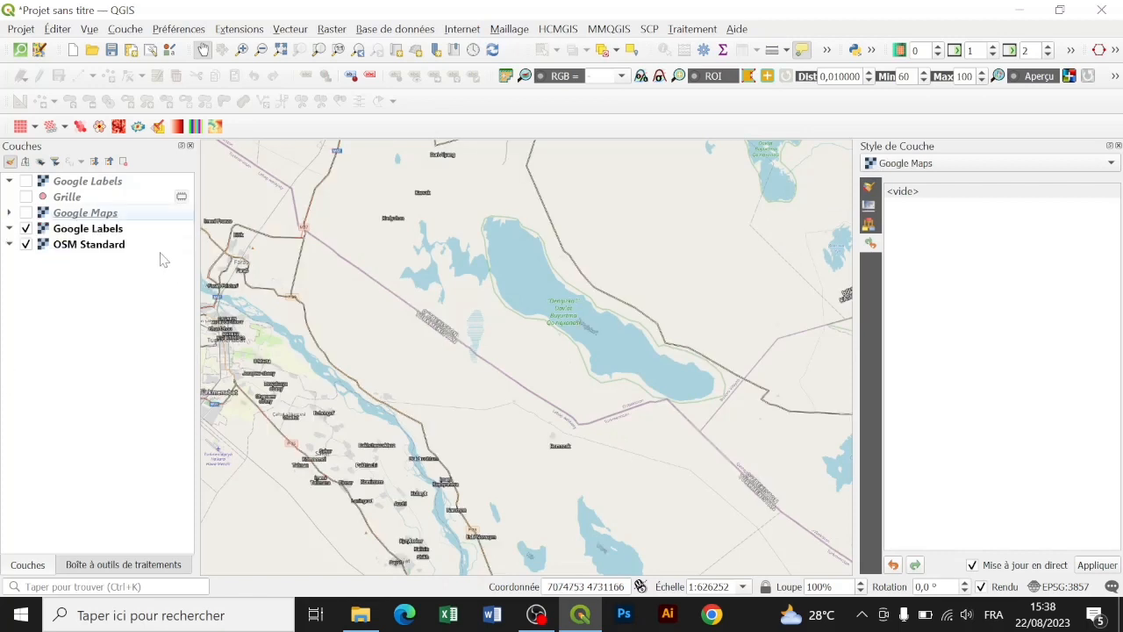
- Hide the OSM Standard layer to inspect Google Labels on its own, then show it again
{"action": "left_click", "coordinate": [26, 245]}
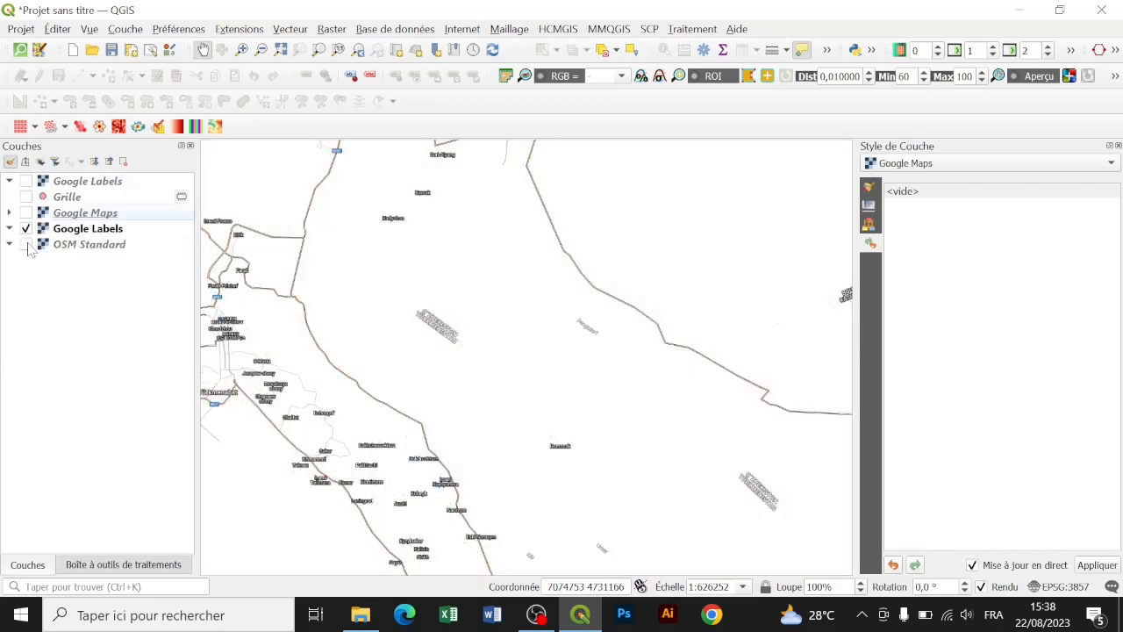
{"action": "scroll", "coordinate": [475, 305], "scroll_direction": "down", "scroll_amount": 1}
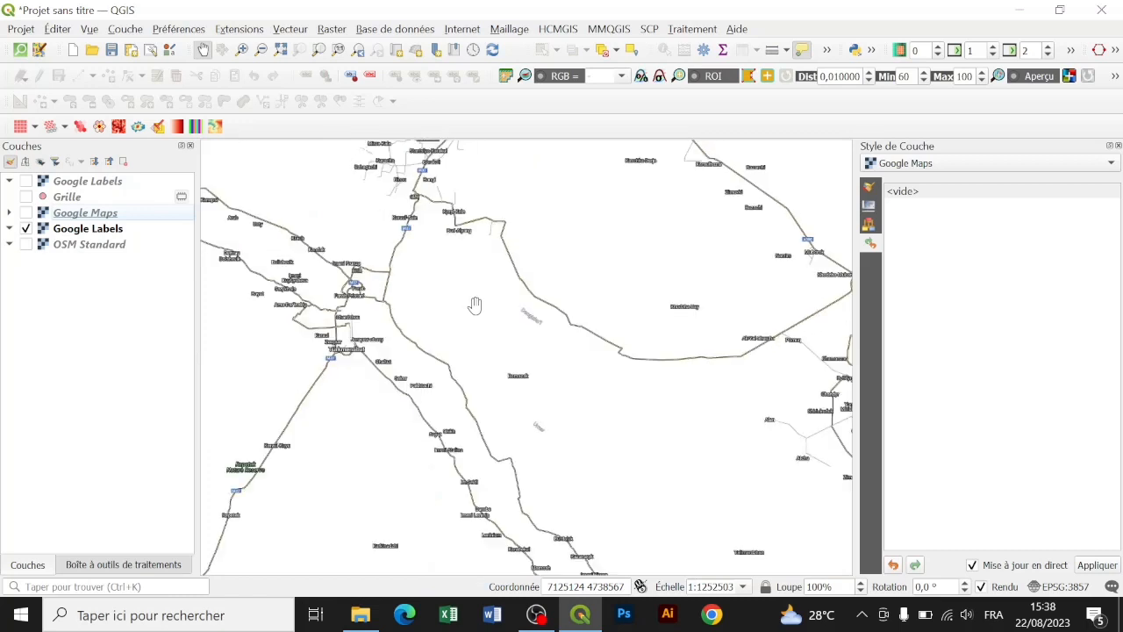
{"action": "scroll", "coordinate": [474, 304], "scroll_direction": "up", "scroll_amount": 2}
{"action": "left_click", "coordinate": [26, 246]}
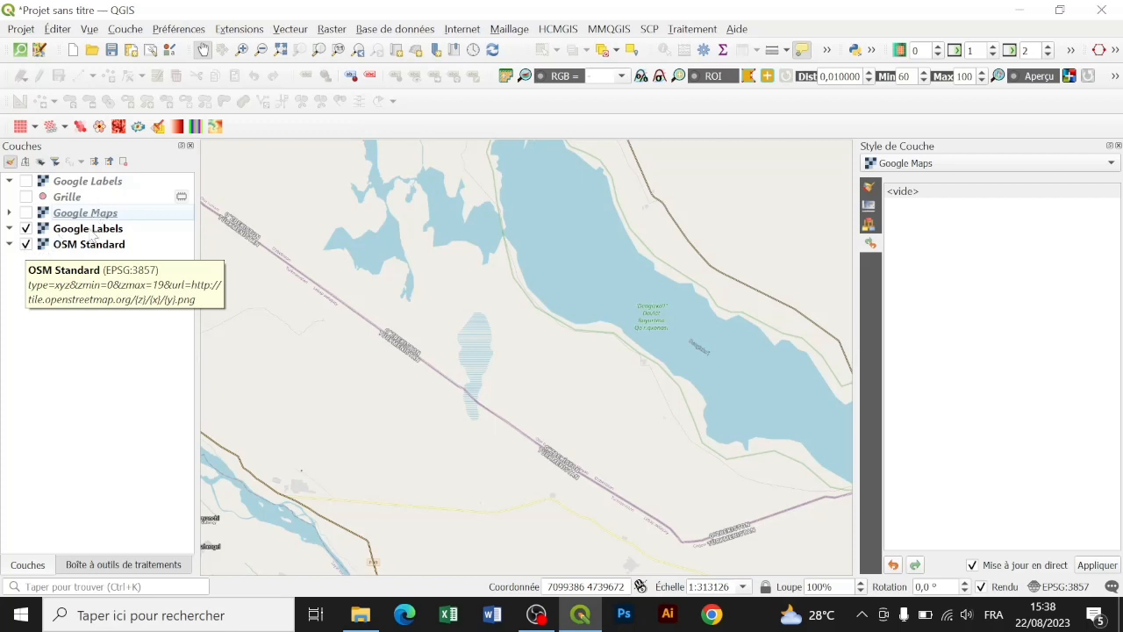
- Add the Google Maps basemap from HCMGIS above the visible Google Labels layer
{"action": "left_click", "coordinate": [93, 231]}
{"action": "left_click", "coordinate": [572, 30]}
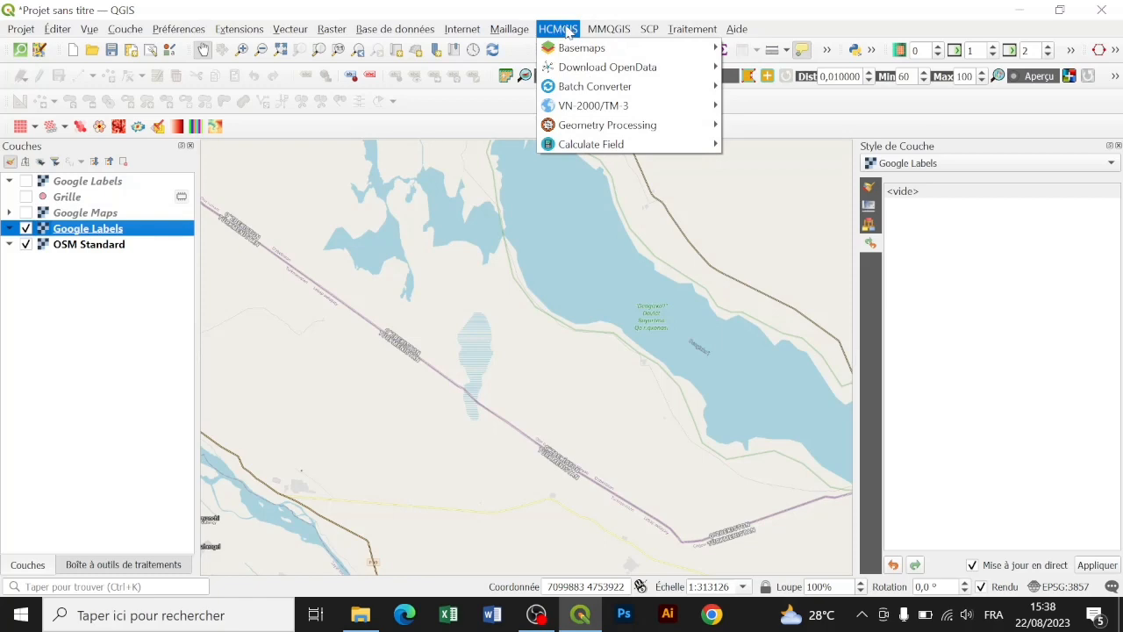
{"action": "mouse_move", "coordinate": [601, 54]}
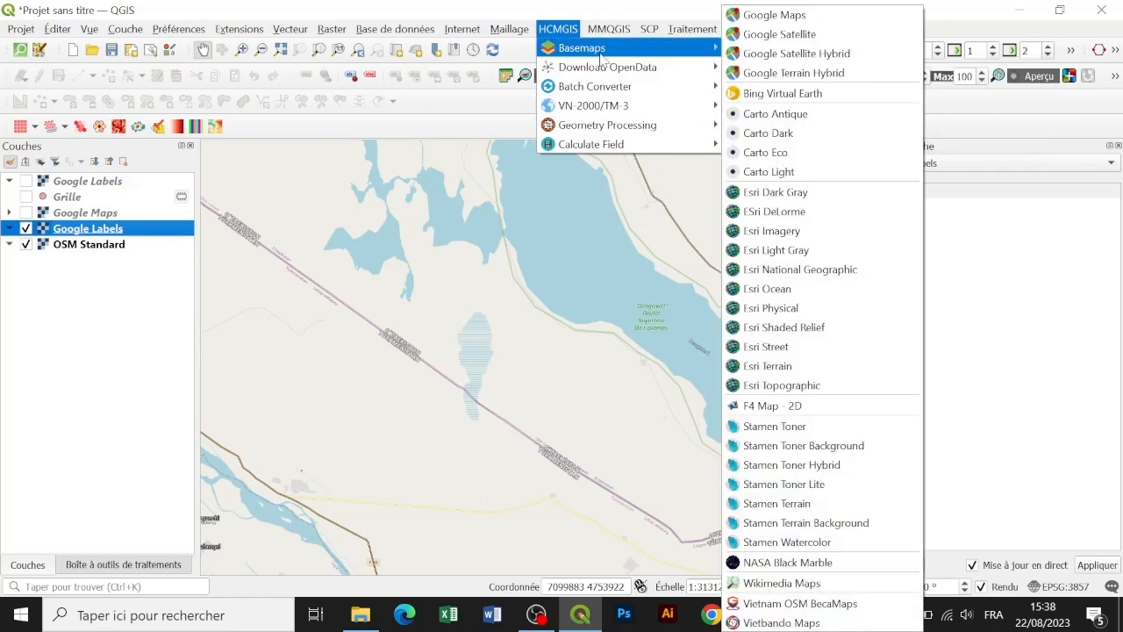
{"action": "left_click", "coordinate": [803, 15]}
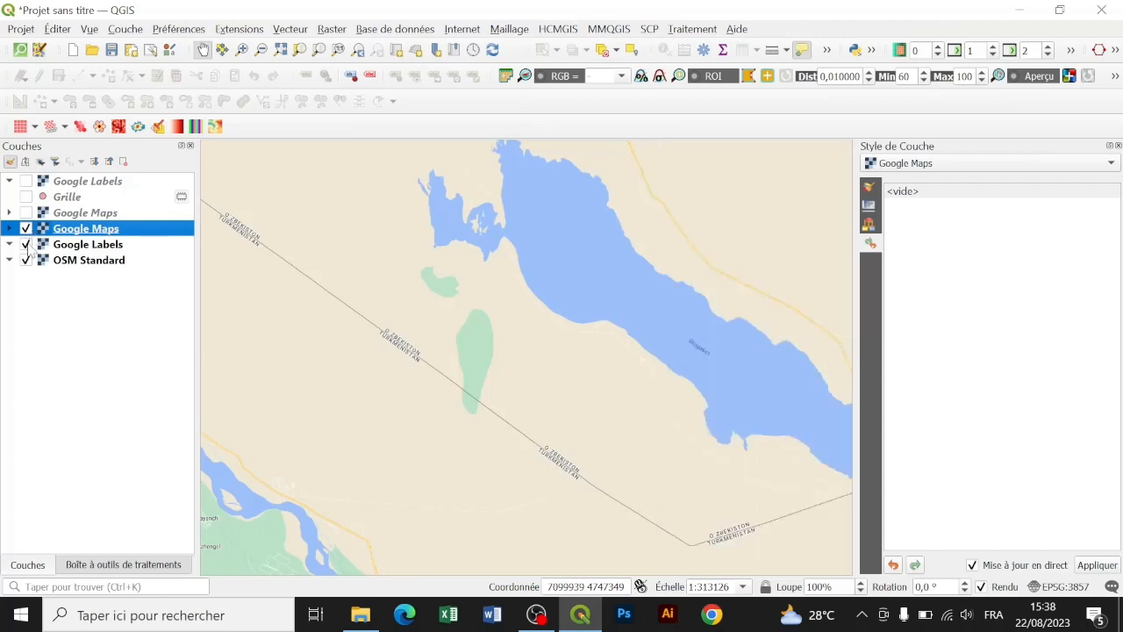
- Hide the newly added Google Labels and Google Maps layers, leaving only OSM Standard displayed
{"action": "left_click", "coordinate": [25, 245]}
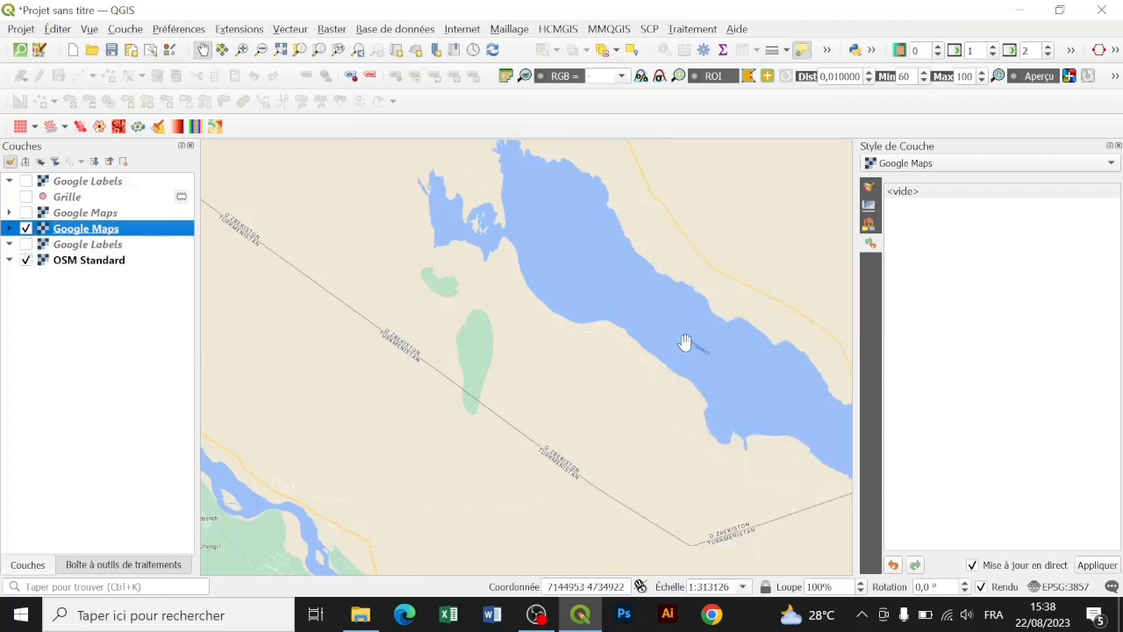
{"action": "left_click", "coordinate": [26, 229]}
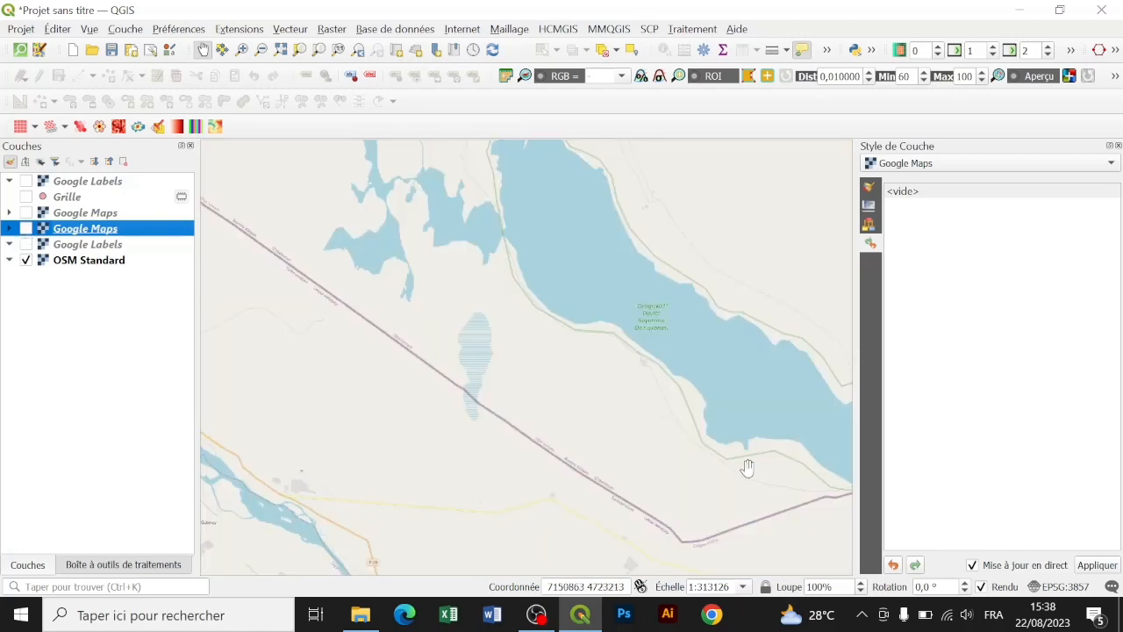
{"action": "scroll", "coordinate": [468, 366], "scroll_direction": "down", "scroll_amount": 3}
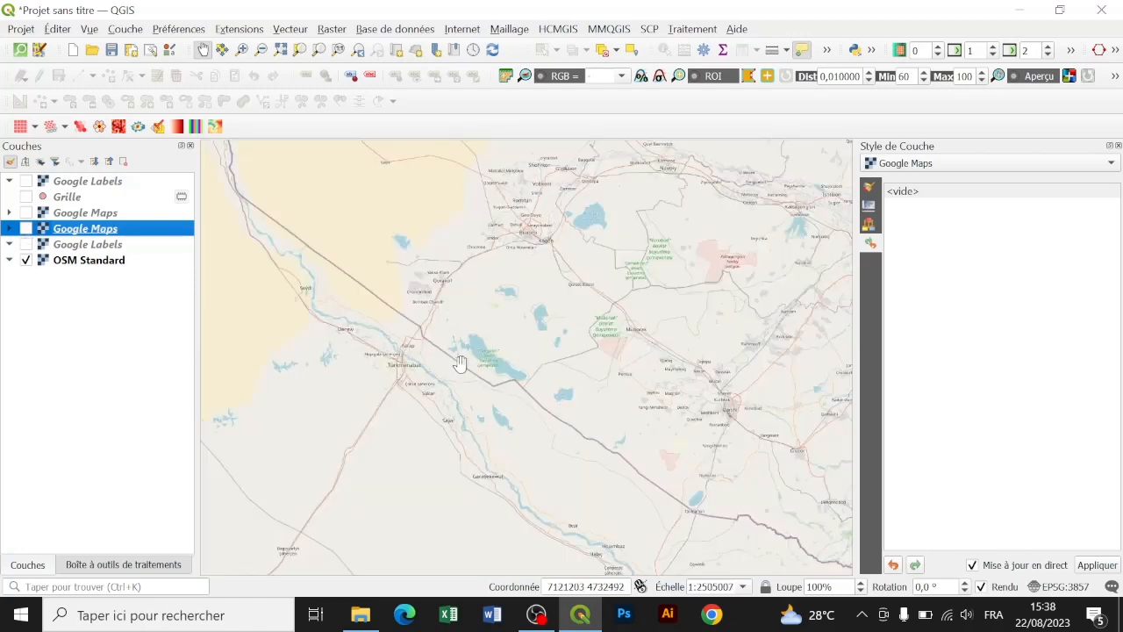
{"action": "scroll", "coordinate": [561, 189], "scroll_direction": "up", "scroll_amount": 4}
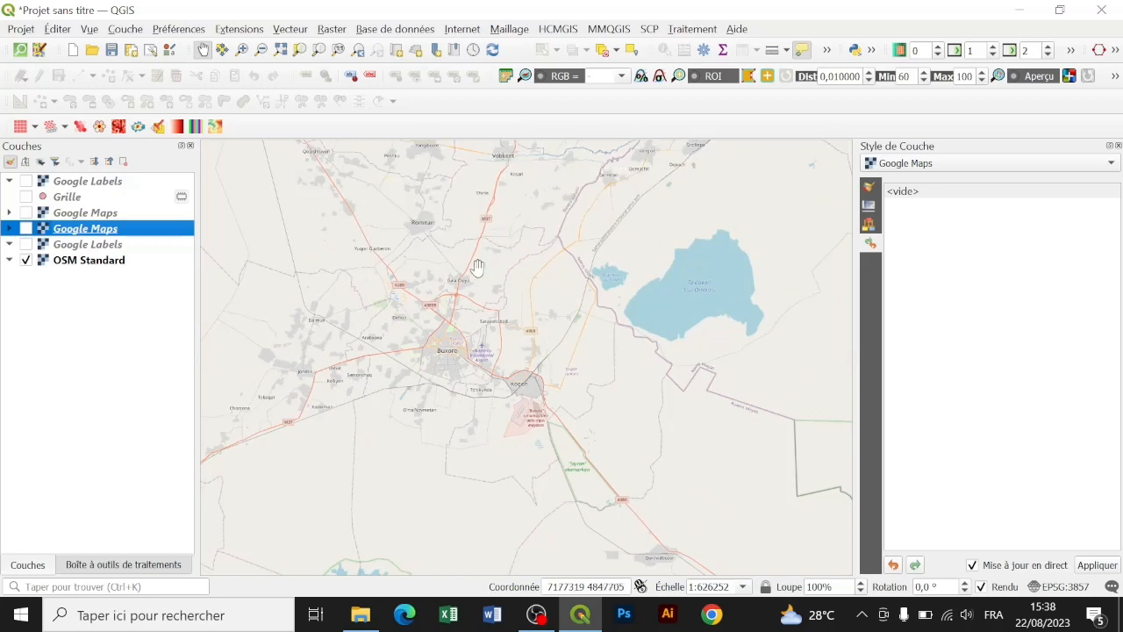
- Show the lower Google Maps layer over Buxoro to compare it with OSM Standard, hide it again, and examine the city centre's OSM detail
{"action": "left_click_drag", "start_coordinate": [438, 477], "coordinate": [471, 207]}
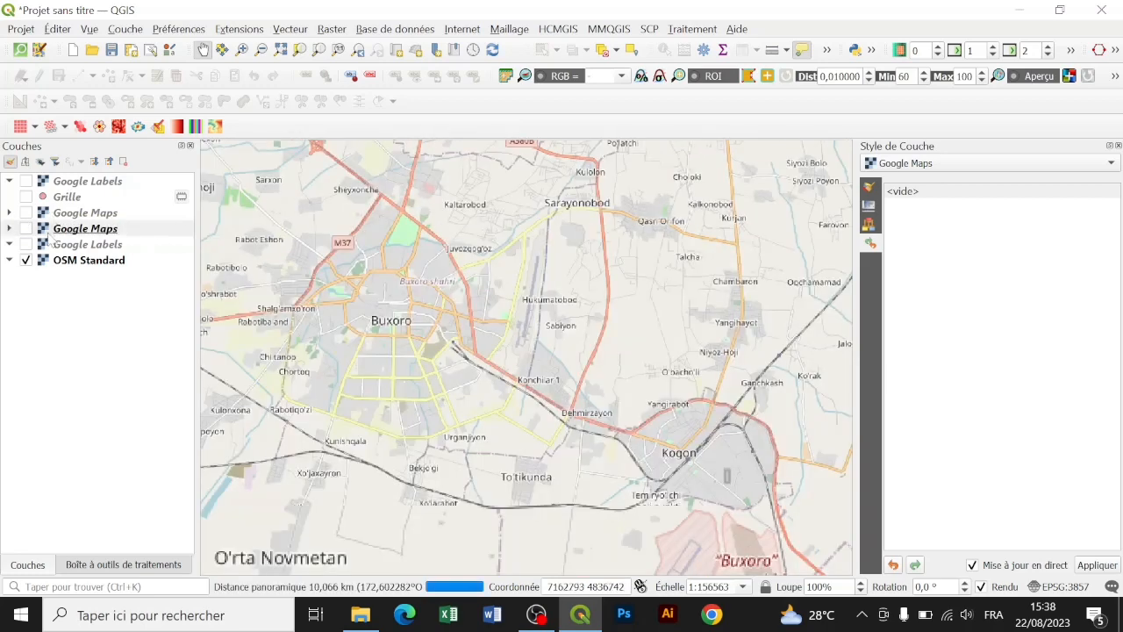
{"action": "left_click", "coordinate": [27, 229]}
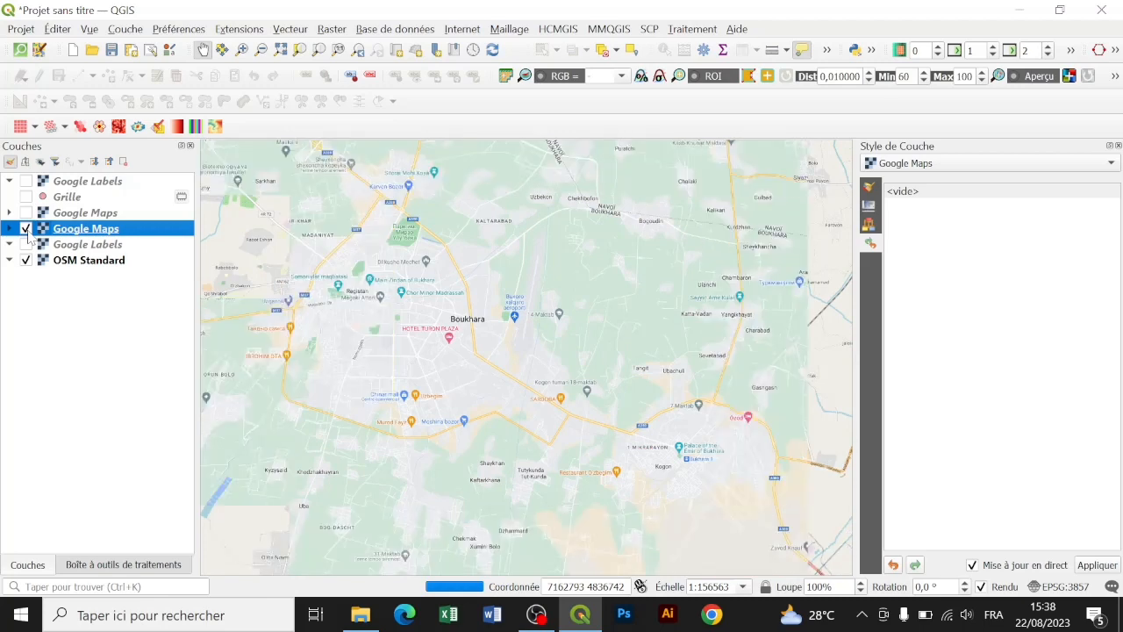
{"action": "left_click", "coordinate": [26, 229]}
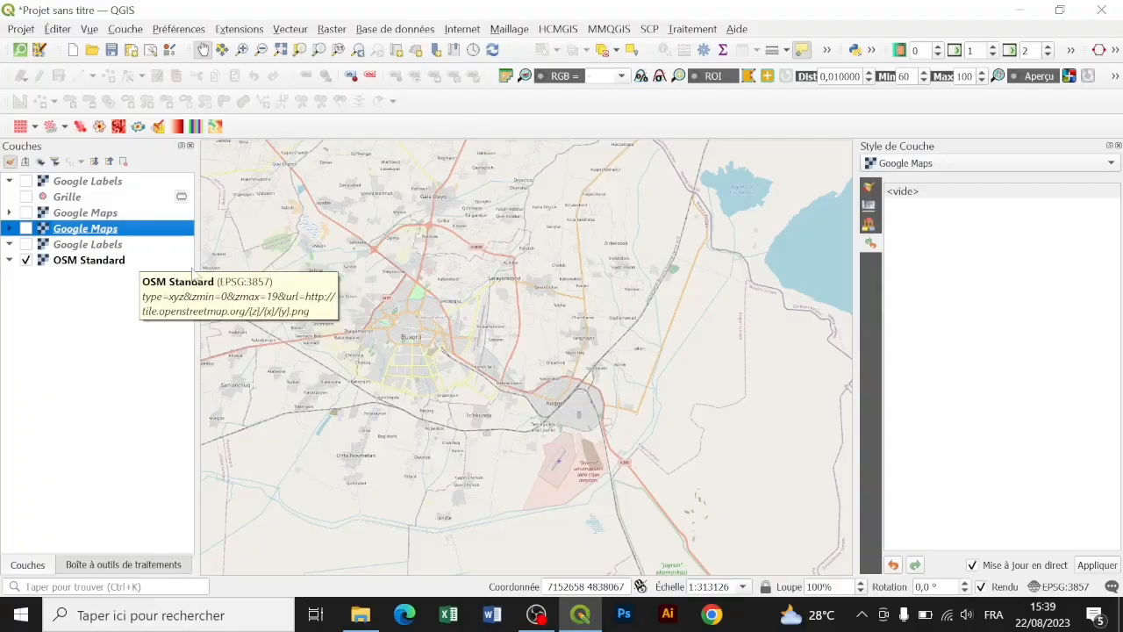
{"action": "scroll", "coordinate": [403, 347], "scroll_direction": "up", "scroll_amount": 2}
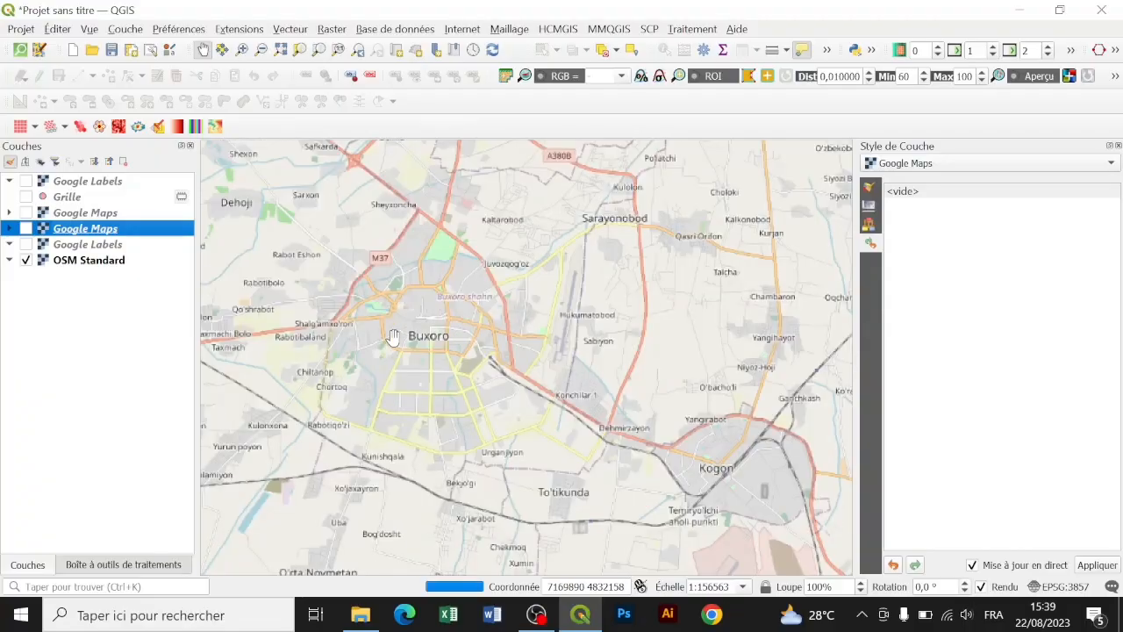
{"action": "left_click_drag", "start_coordinate": [472, 304], "coordinate": [542, 306]}
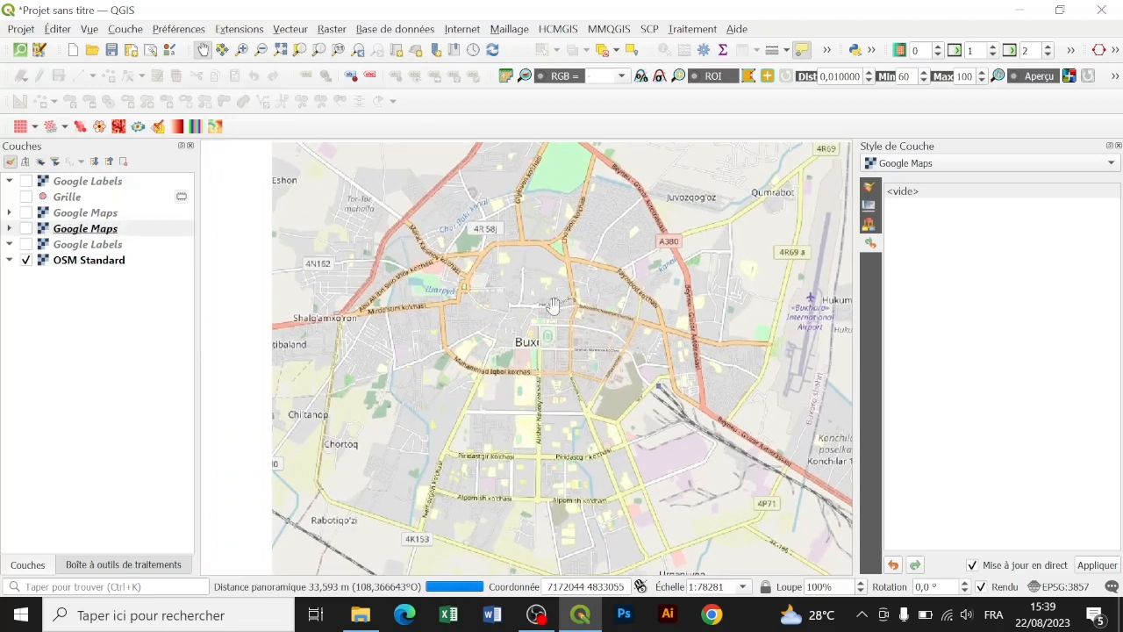
{"action": "scroll", "coordinate": [515, 279], "scroll_direction": "up", "scroll_amount": 1}
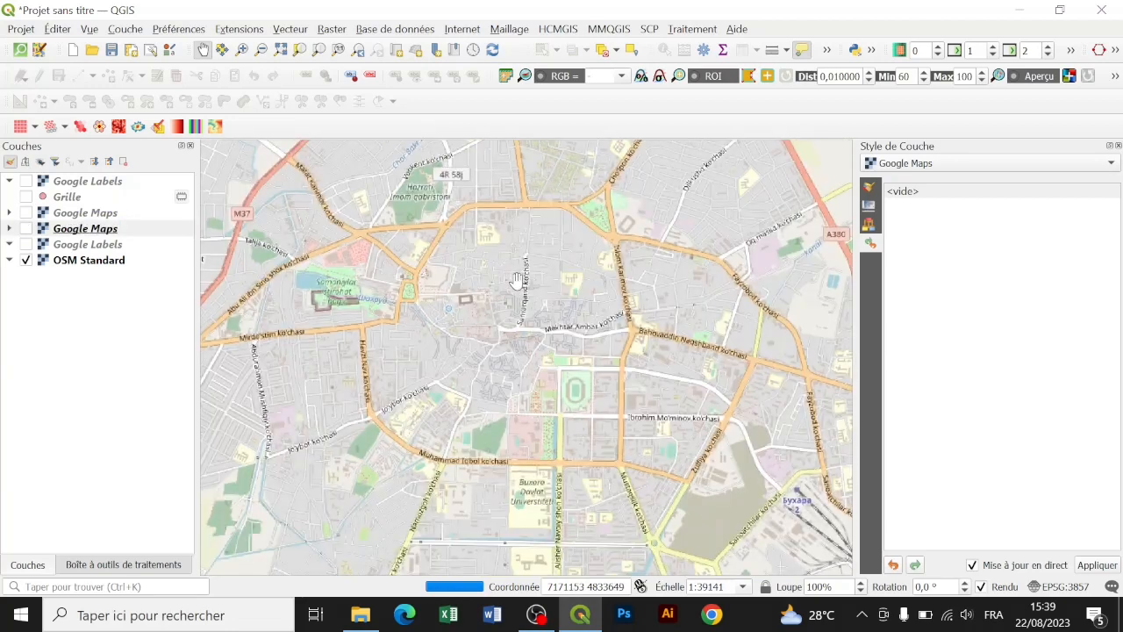
{"action": "scroll", "coordinate": [518, 279], "scroll_direction": "up", "scroll_amount": 1}
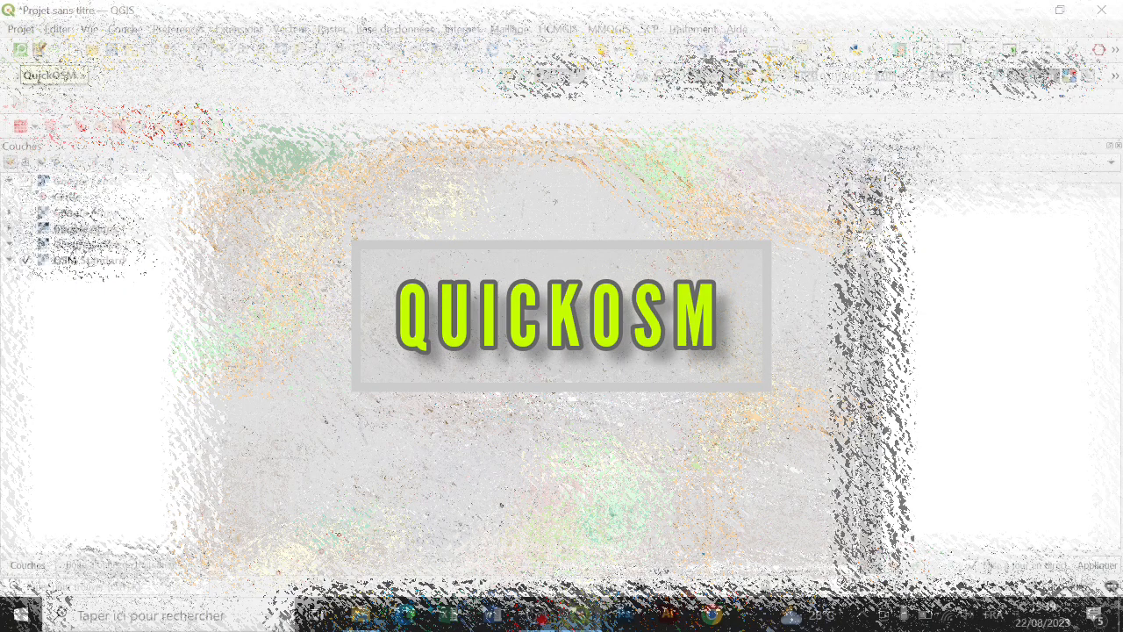
- Find the QuickOSM plugin in the extension manager and update it to version 2.2.3
{"action": "left_click", "coordinate": [238, 29]}
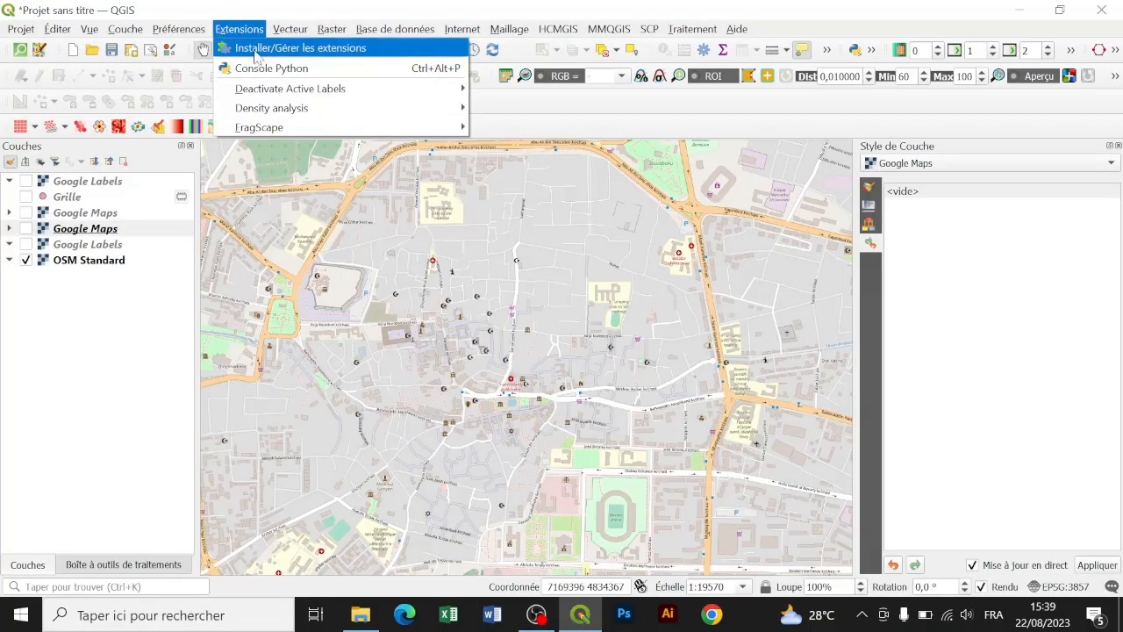
{"action": "left_click", "coordinate": [256, 51]}
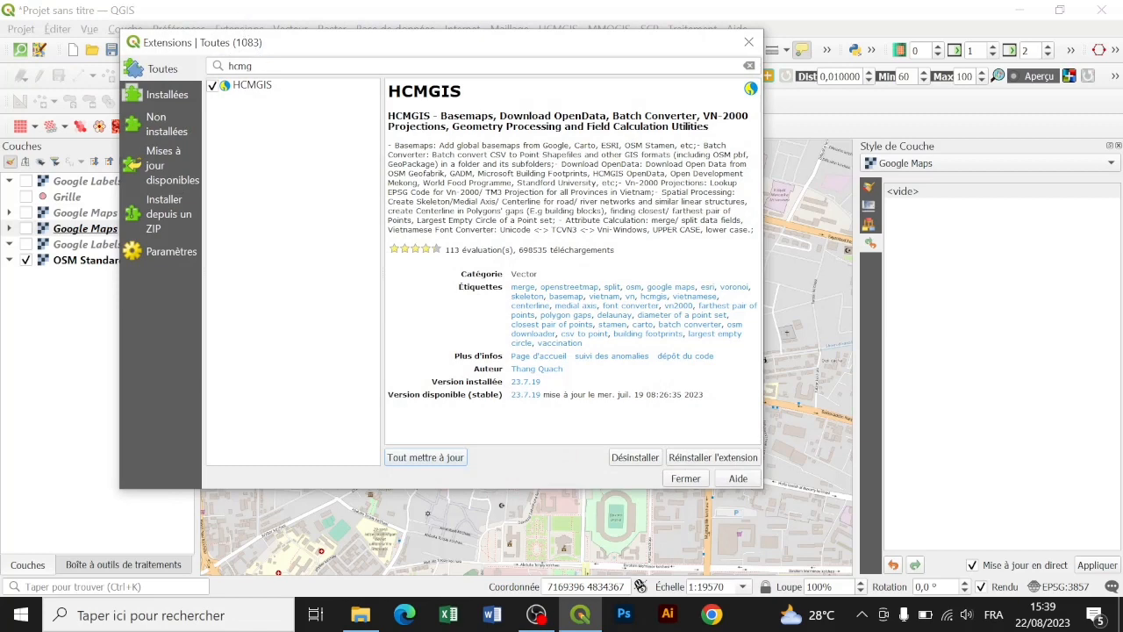
{"action": "double_click", "coordinate": [240, 66]}
{"action": "type", "text": "quic"}
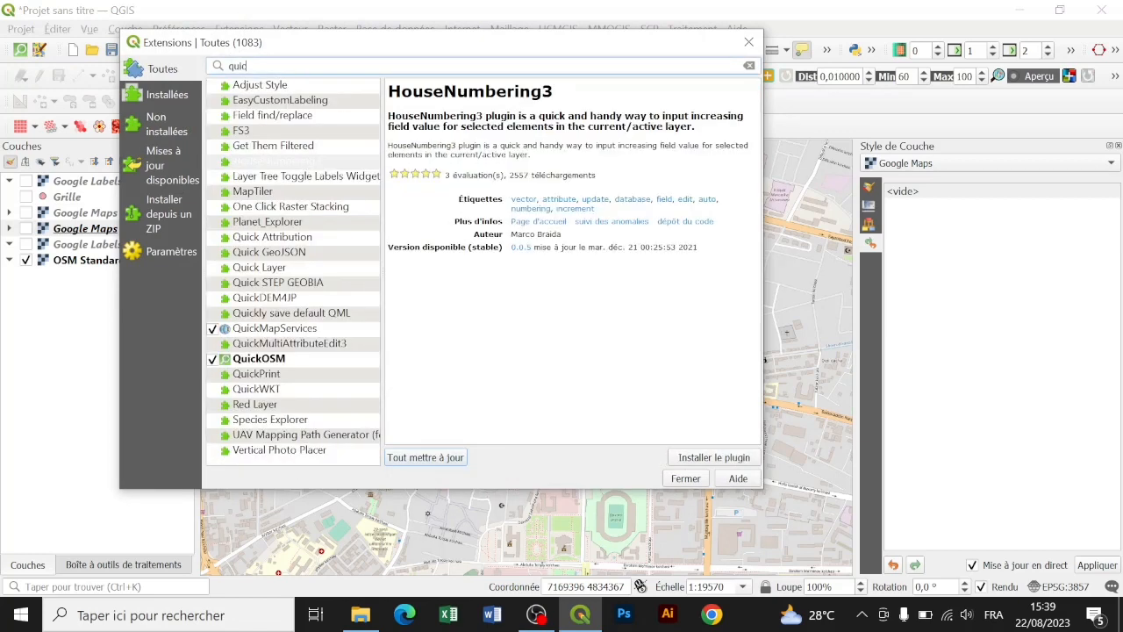
{"action": "type", "text": "km"}
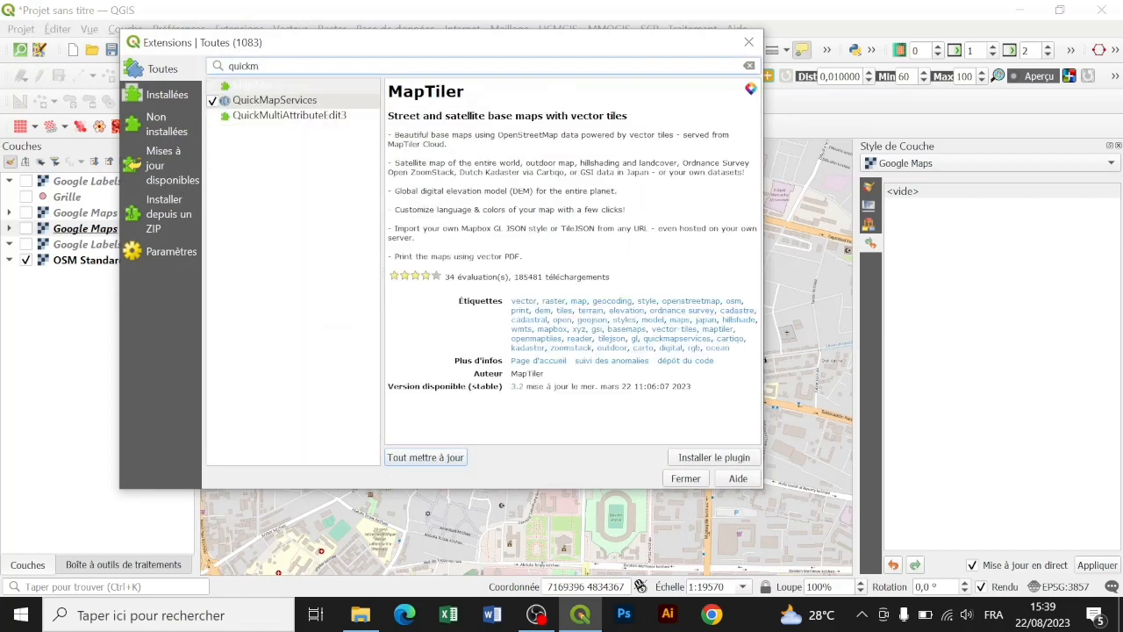
{"action": "key", "text": "BackSpace"}
{"action": "type", "text": "os"}
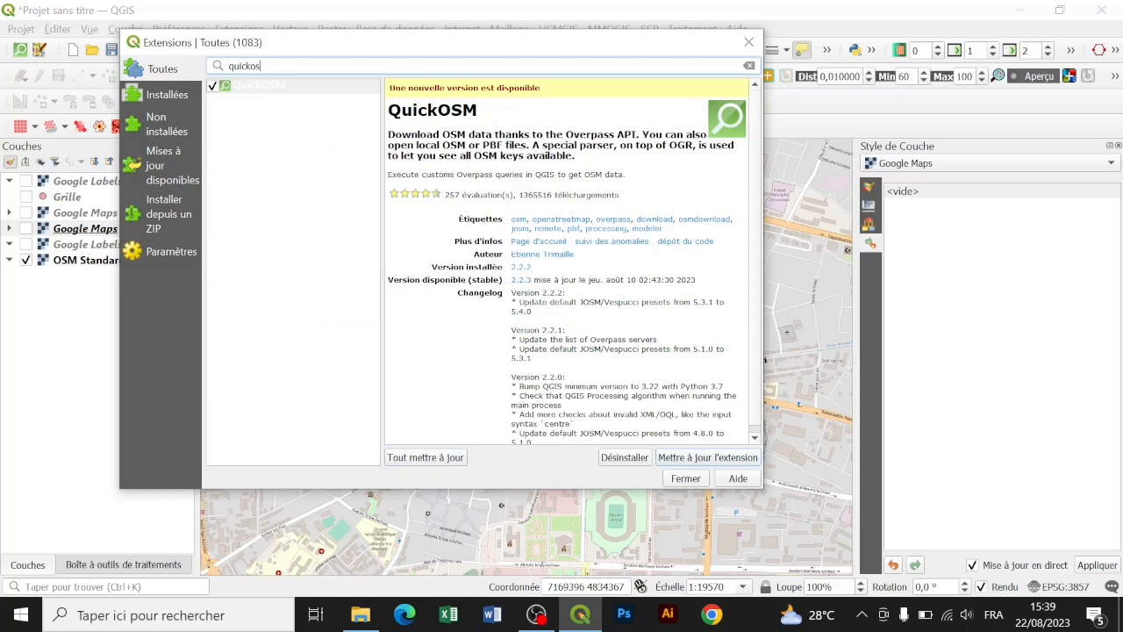
{"action": "left_click", "coordinate": [283, 90]}
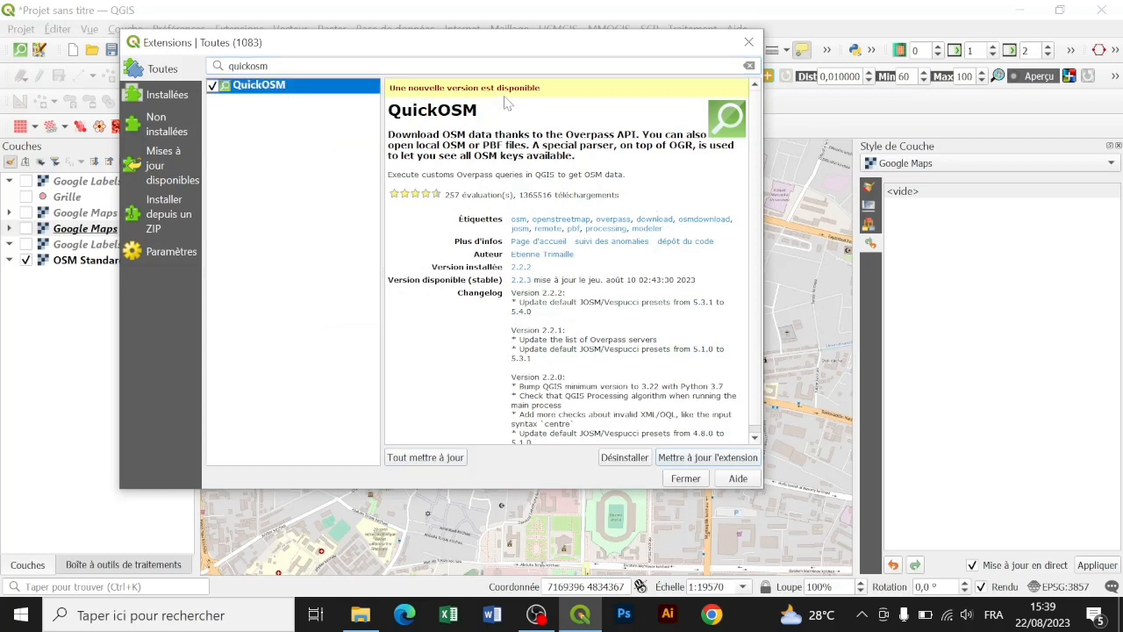
{"action": "left_click", "coordinate": [728, 459]}
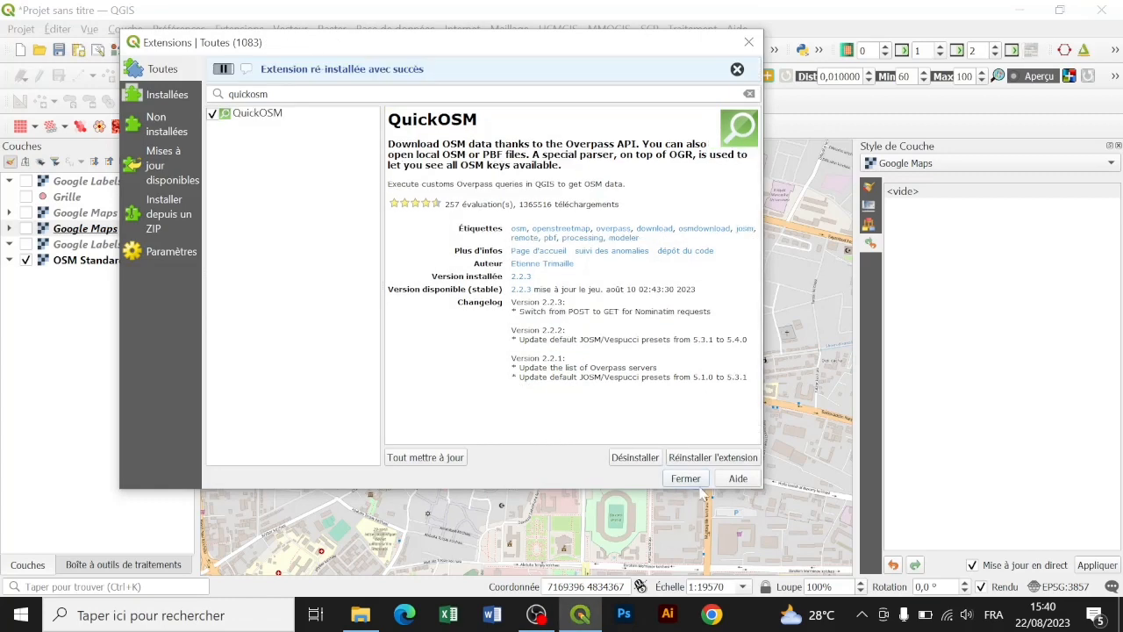
{"action": "left_click", "coordinate": [685, 478]}
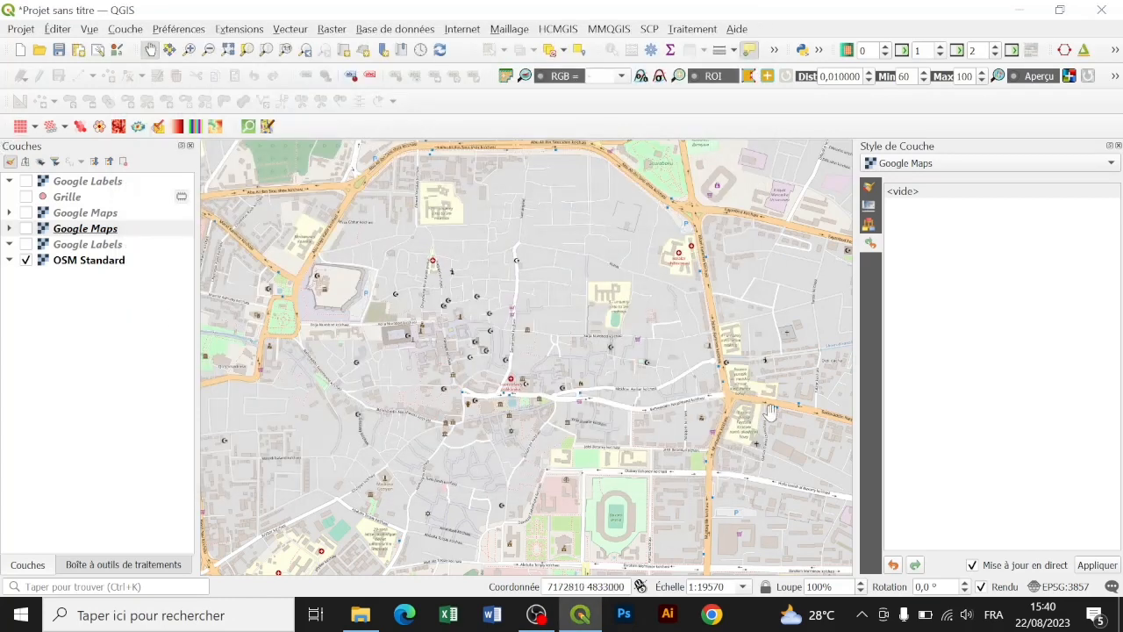
- Search the locator for "quick" to look up the QuickOSM download algorithms
{"action": "left_click_drag", "start_coordinate": [524, 407], "coordinate": [525, 319]}
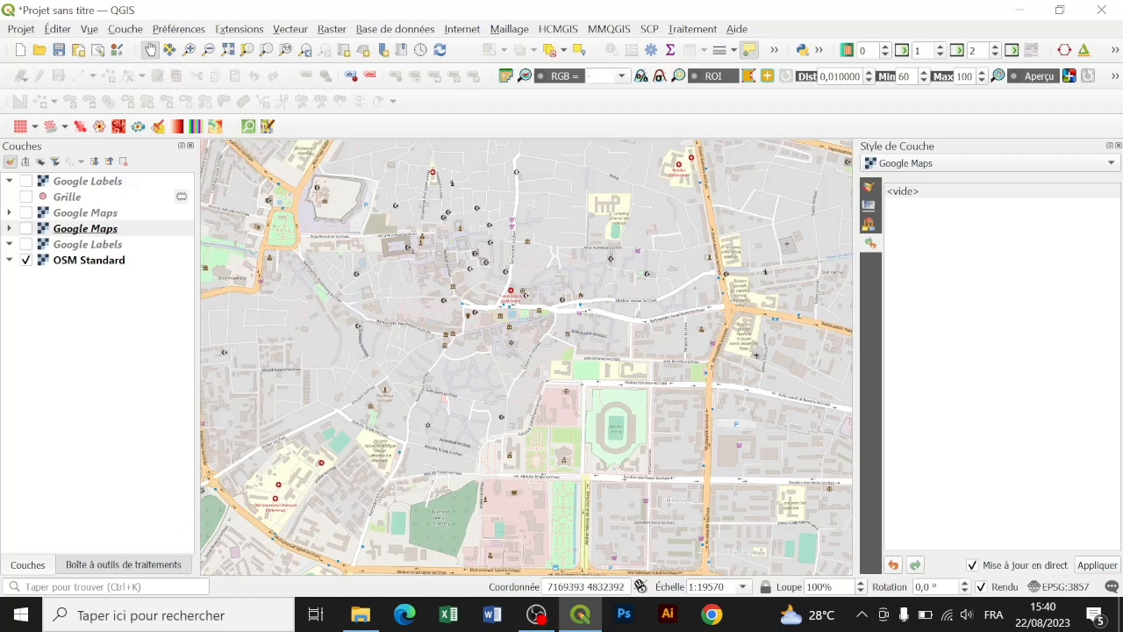
{"action": "left_click", "coordinate": [114, 586]}
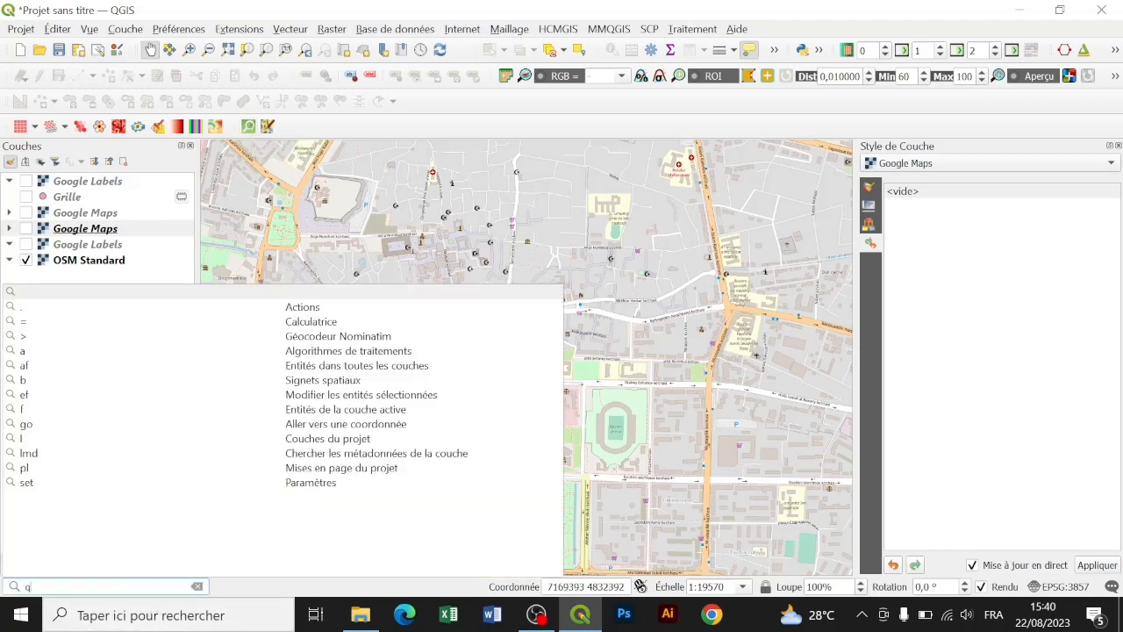
{"action": "type", "text": "quick"}
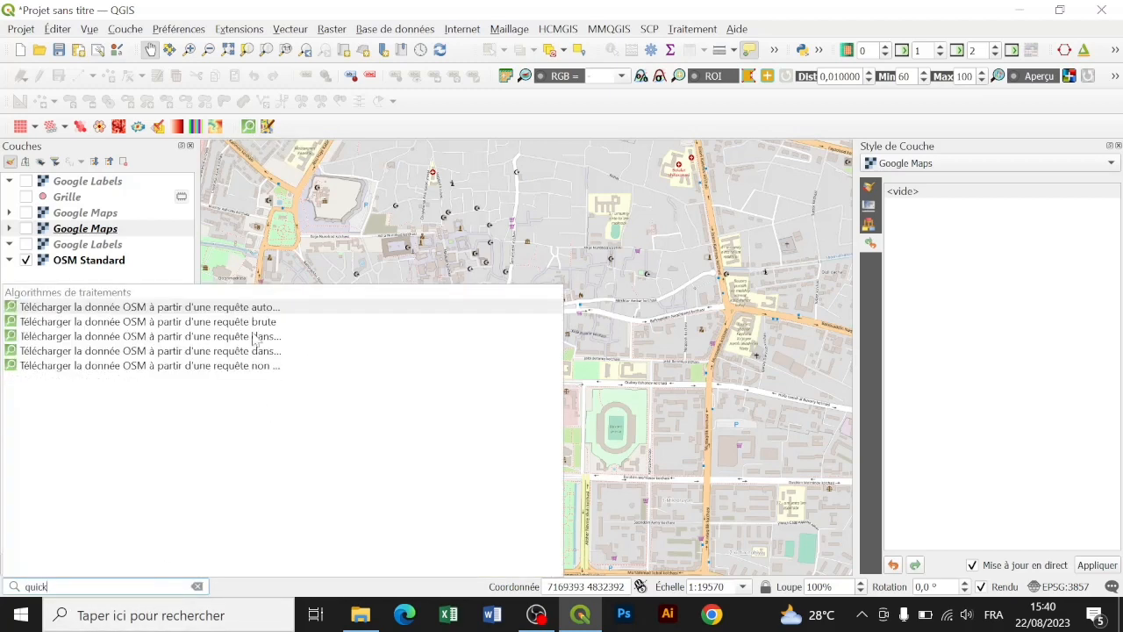
{"action": "left_click", "coordinate": [230, 307]}
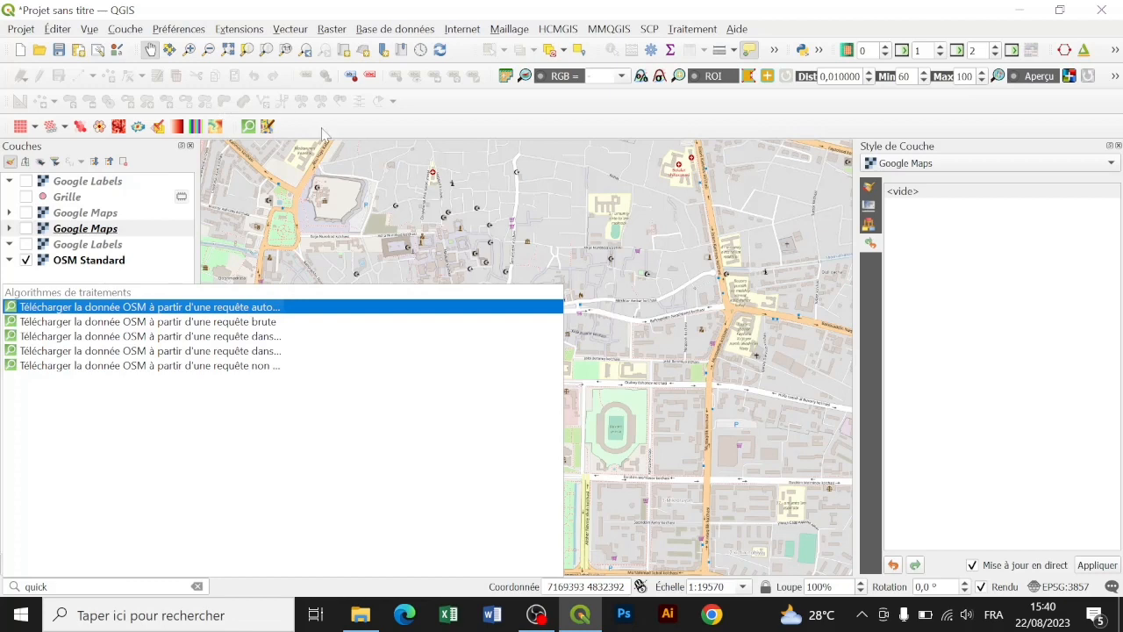
- Set up a QuickOSM quick query with the Boutiques/Nourriture/Boulangerie preset, limited to the canvas extent (Emprise du canvas)
{"action": "left_click", "coordinate": [249, 127]}
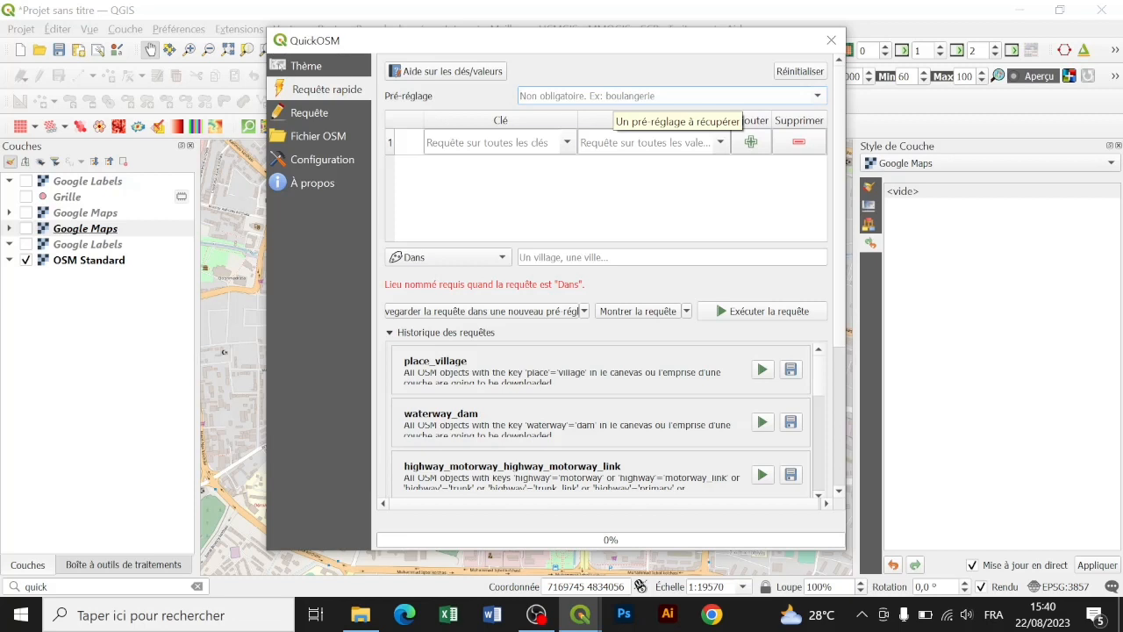
{"action": "type", "text": "boulan"}
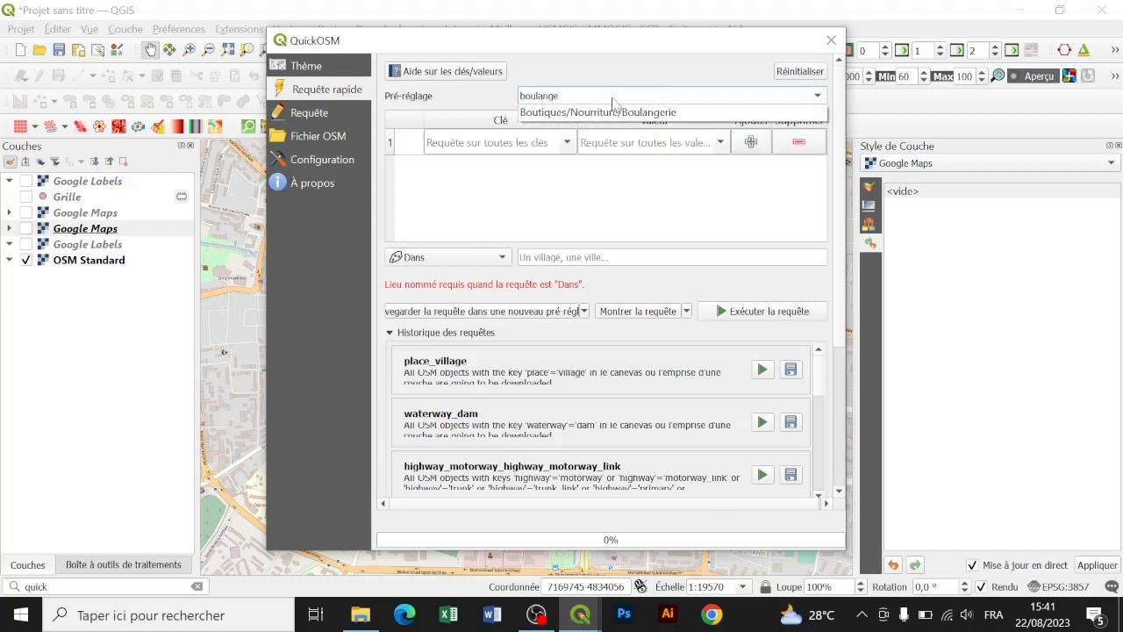
{"action": "type", "text": "ge"}
{"action": "left_click", "coordinate": [628, 114]}
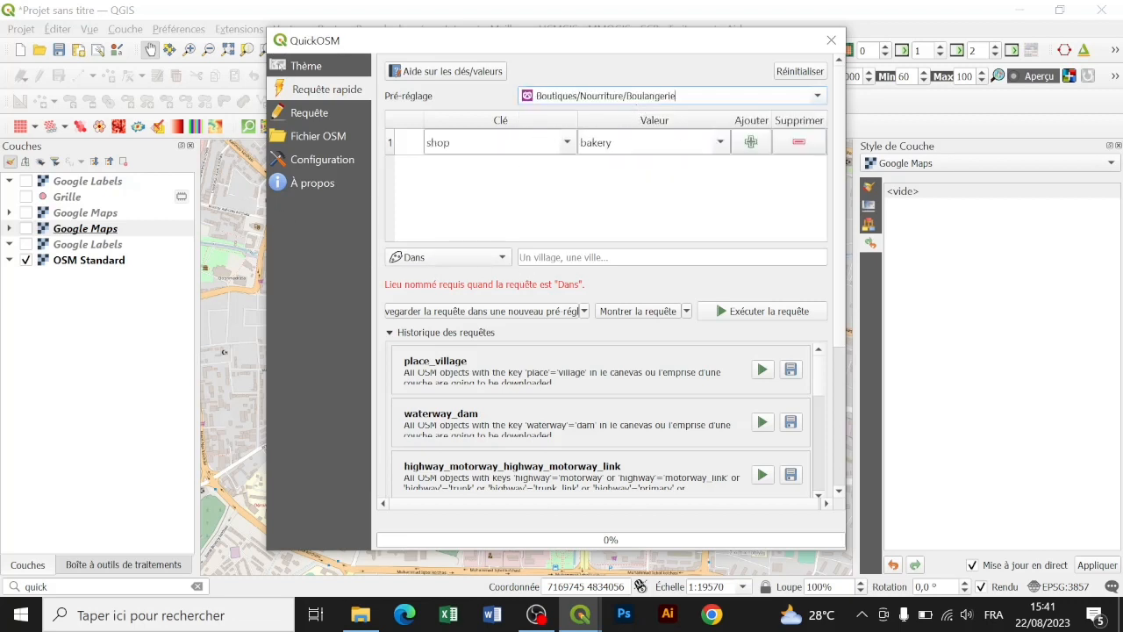
{"action": "left_click", "coordinate": [453, 257]}
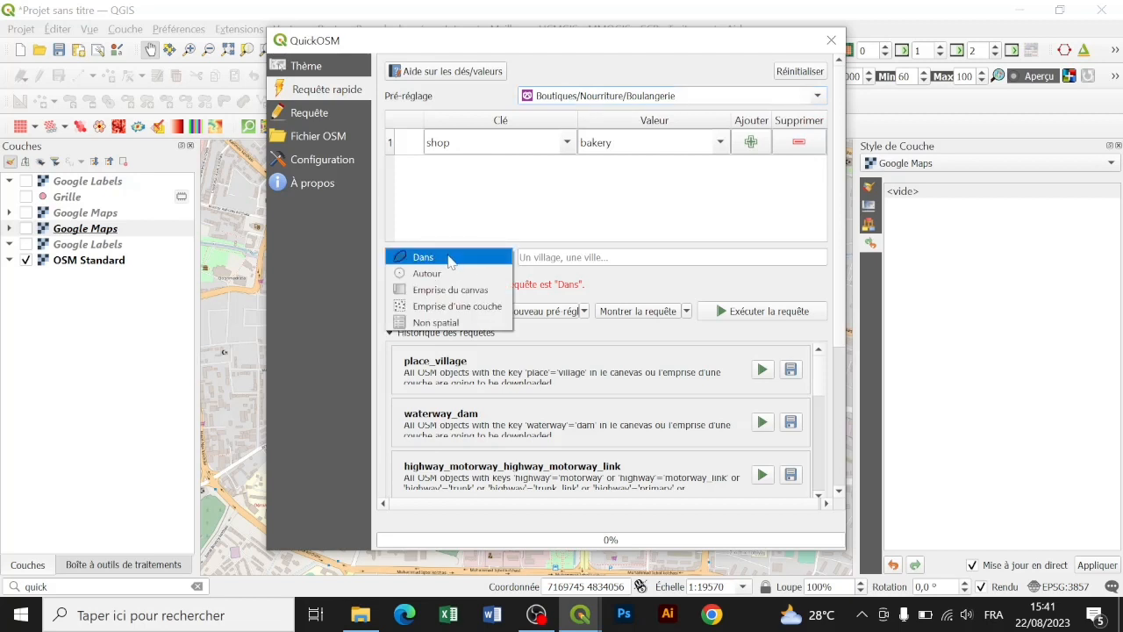
{"action": "left_click", "coordinate": [453, 290]}
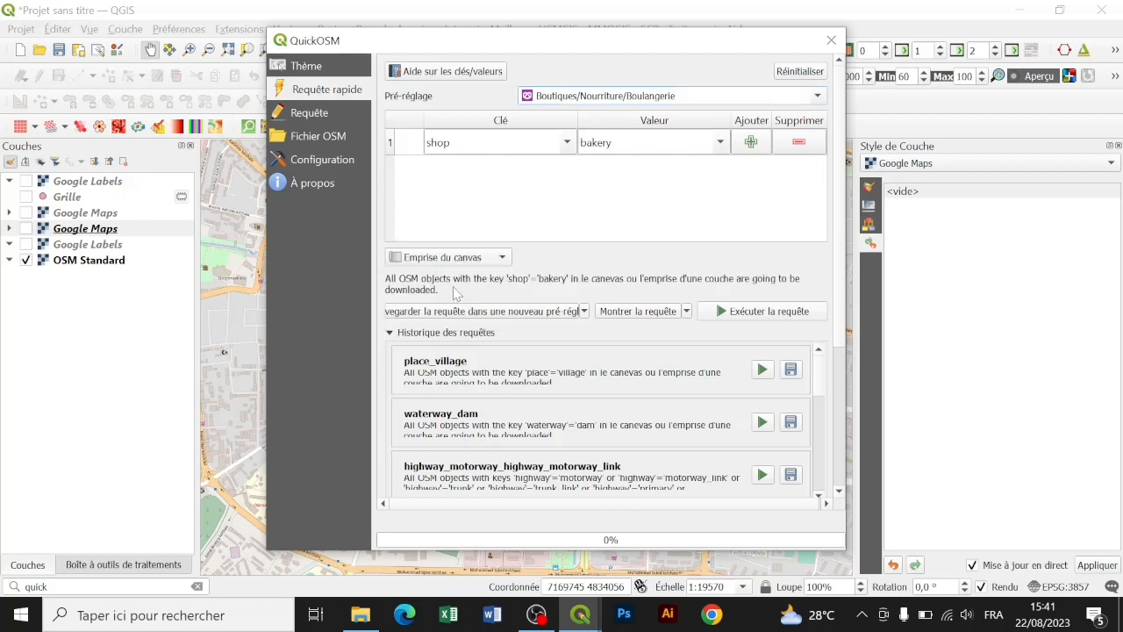
{"action": "left_click_drag", "start_coordinate": [504, 36], "coordinate": [878, 34]}
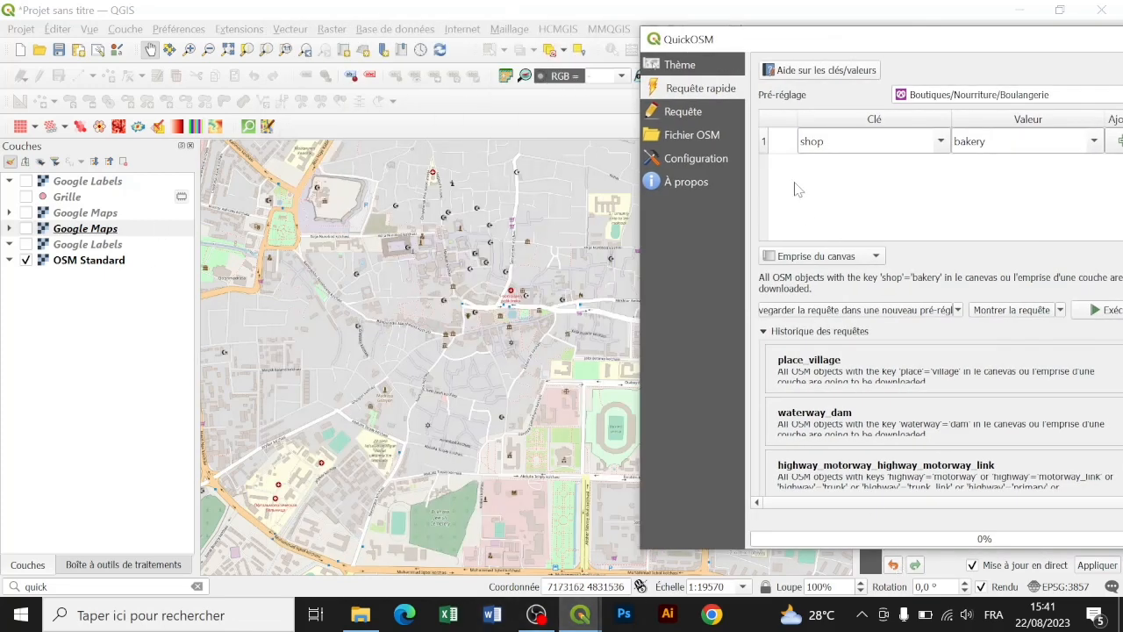
{"action": "left_click_drag", "start_coordinate": [802, 39], "coordinate": [406, 45]}
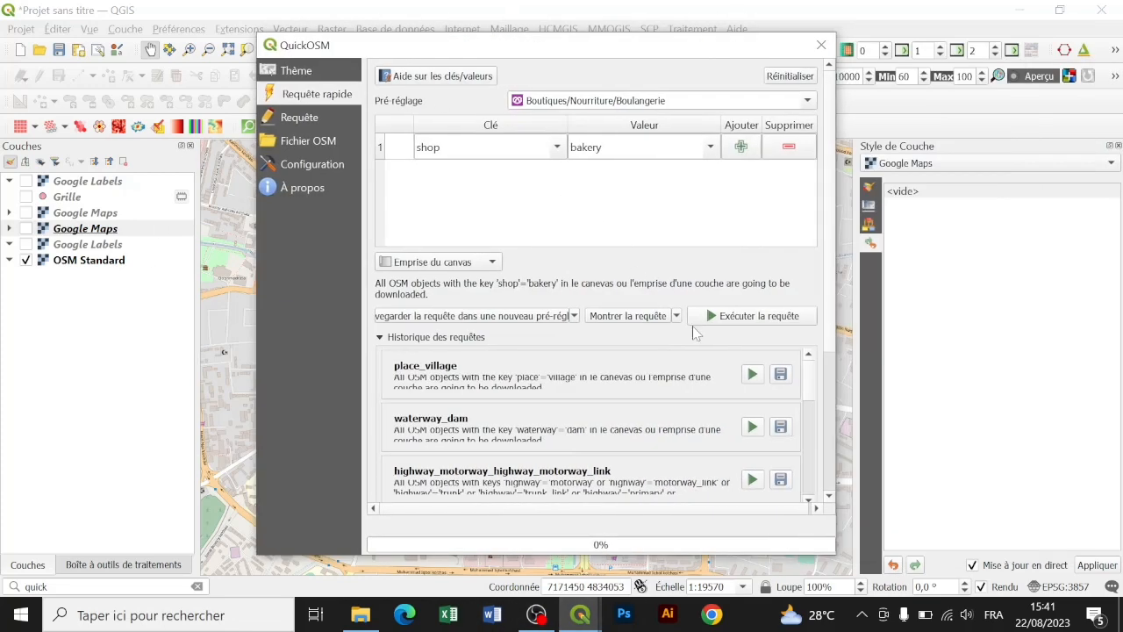
- Exclude Lignes and Multilignes from the advanced output types and run the bakery query
{"action": "left_click", "coordinate": [379, 338]}
{"action": "left_click", "coordinate": [384, 436]}
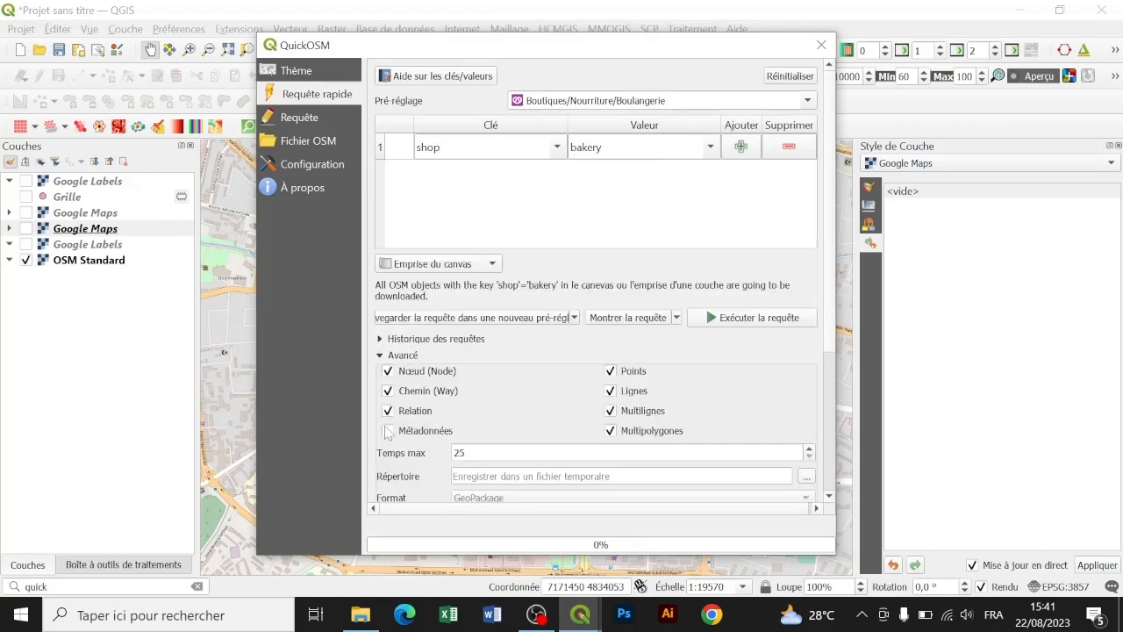
{"action": "scroll", "coordinate": [496, 366], "scroll_direction": "down", "scroll_amount": 1}
{"action": "scroll", "coordinate": [496, 367], "scroll_direction": "down", "scroll_amount": 1}
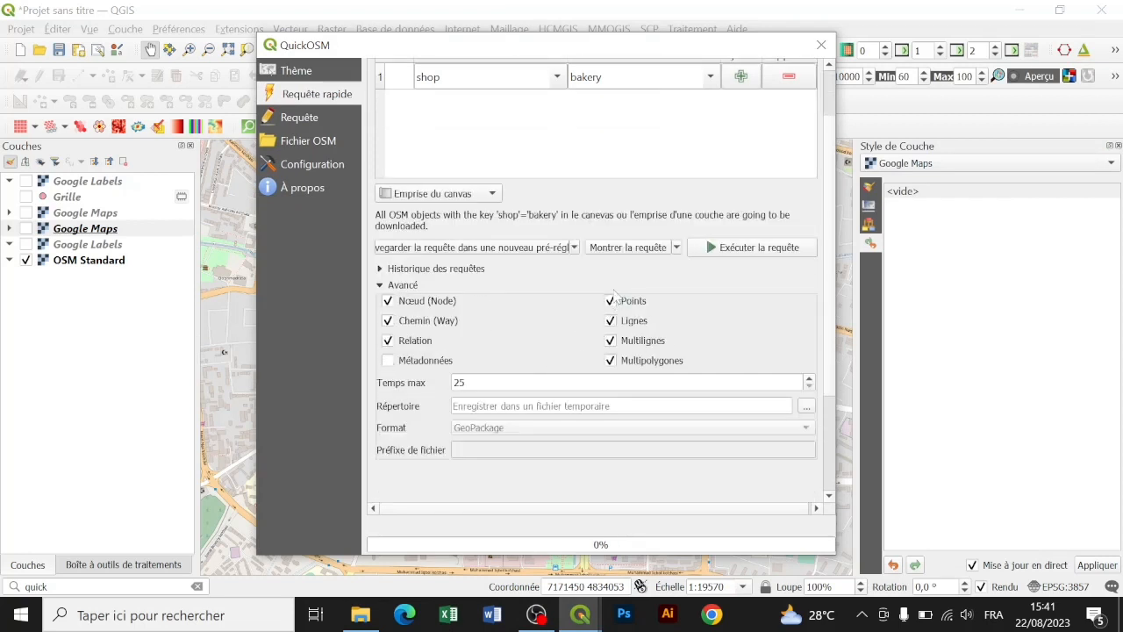
{"action": "left_click", "coordinate": [611, 340]}
{"action": "scroll", "coordinate": [750, 340], "scroll_direction": "up", "scroll_amount": 2}
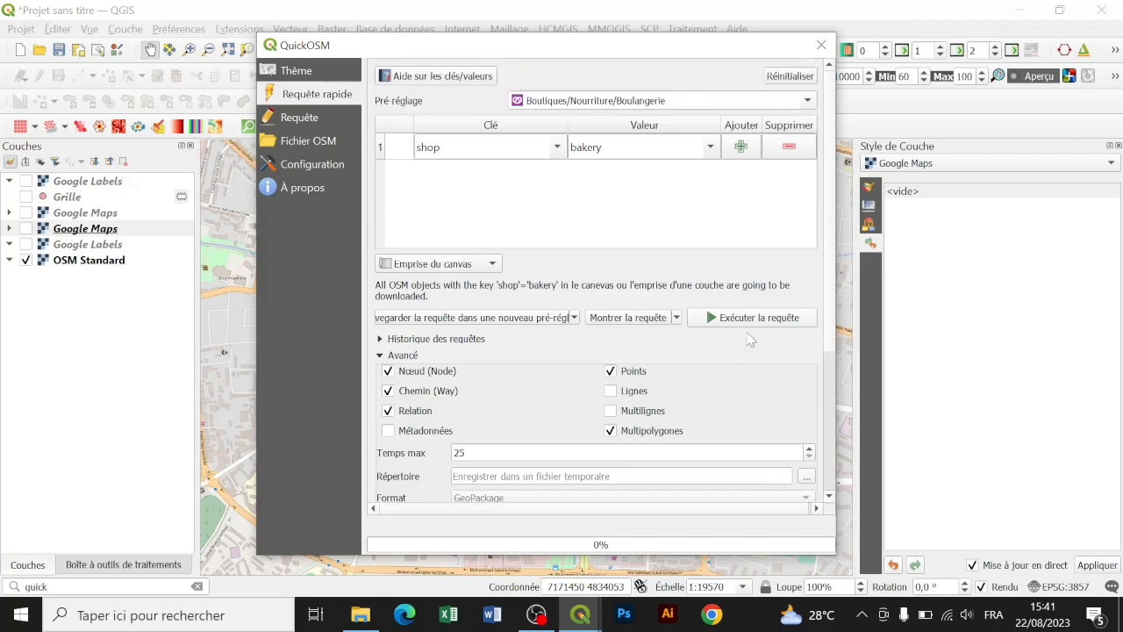
{"action": "left_click", "coordinate": [752, 320]}
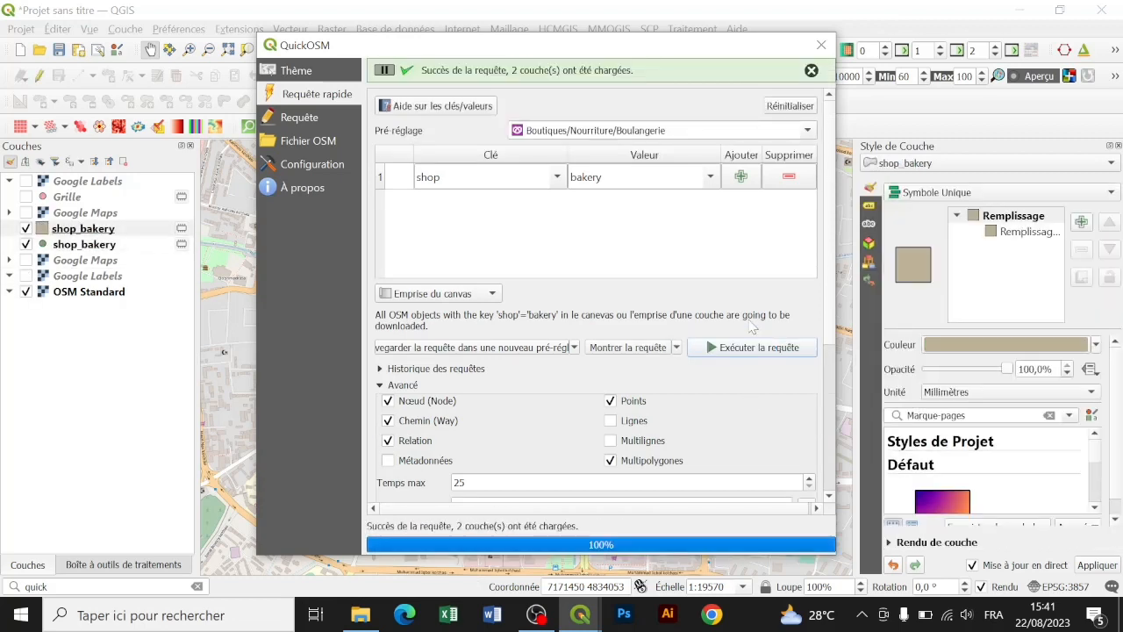
{"action": "left_click", "coordinate": [821, 45]}
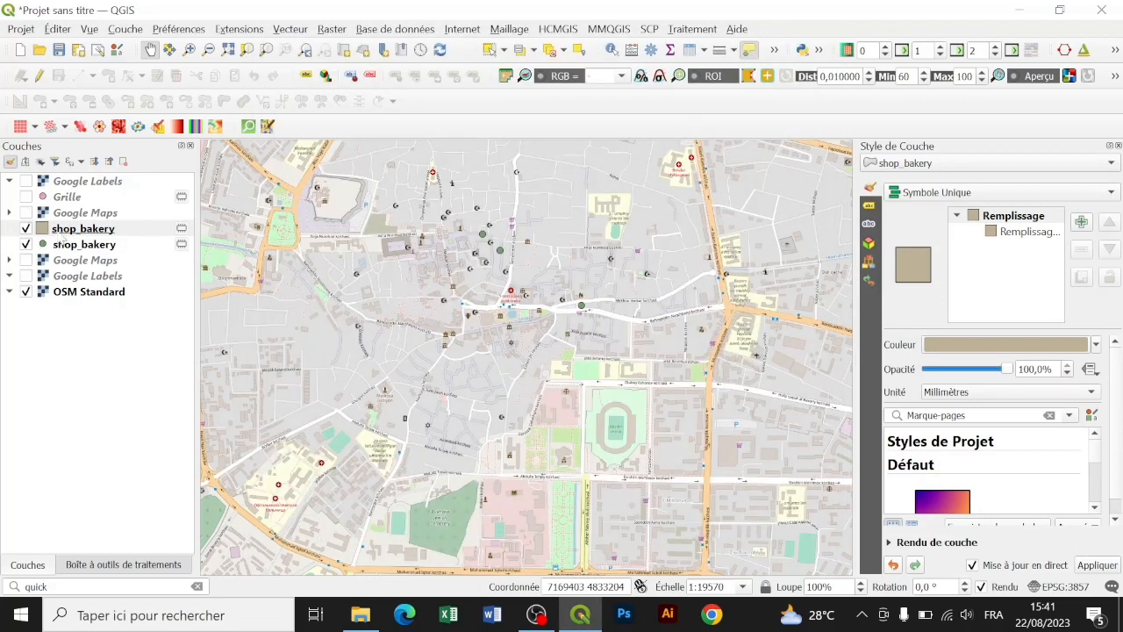
- Remove the polygon shop_bakery layer from the project and zoom to the shop_bakery point layer
{"action": "left_click", "coordinate": [59, 231]}
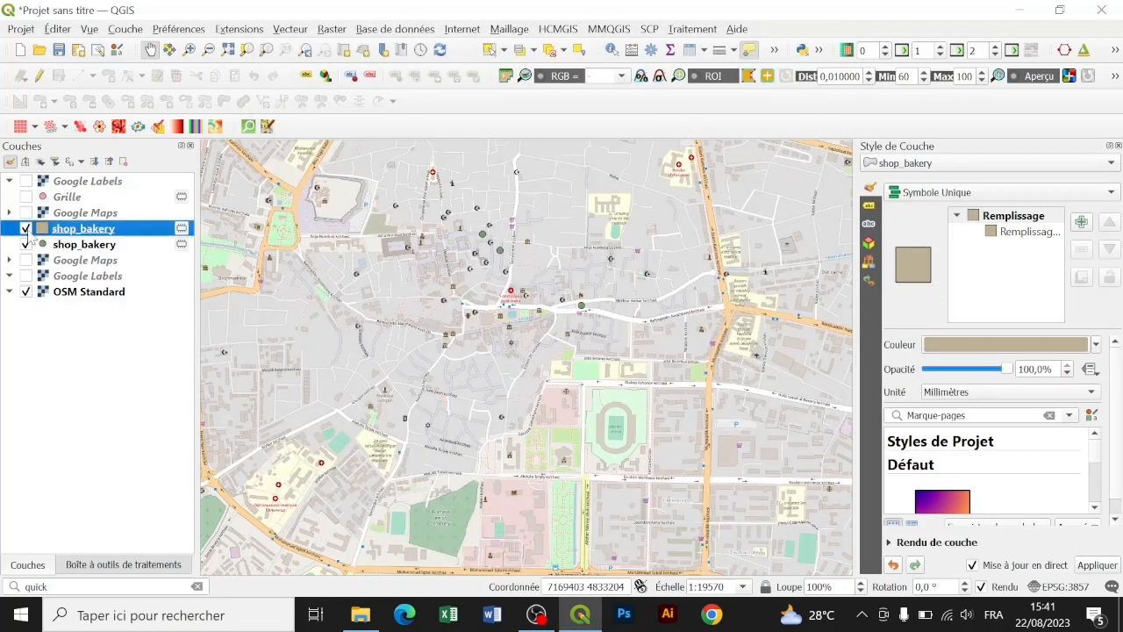
{"action": "left_click", "coordinate": [123, 162]}
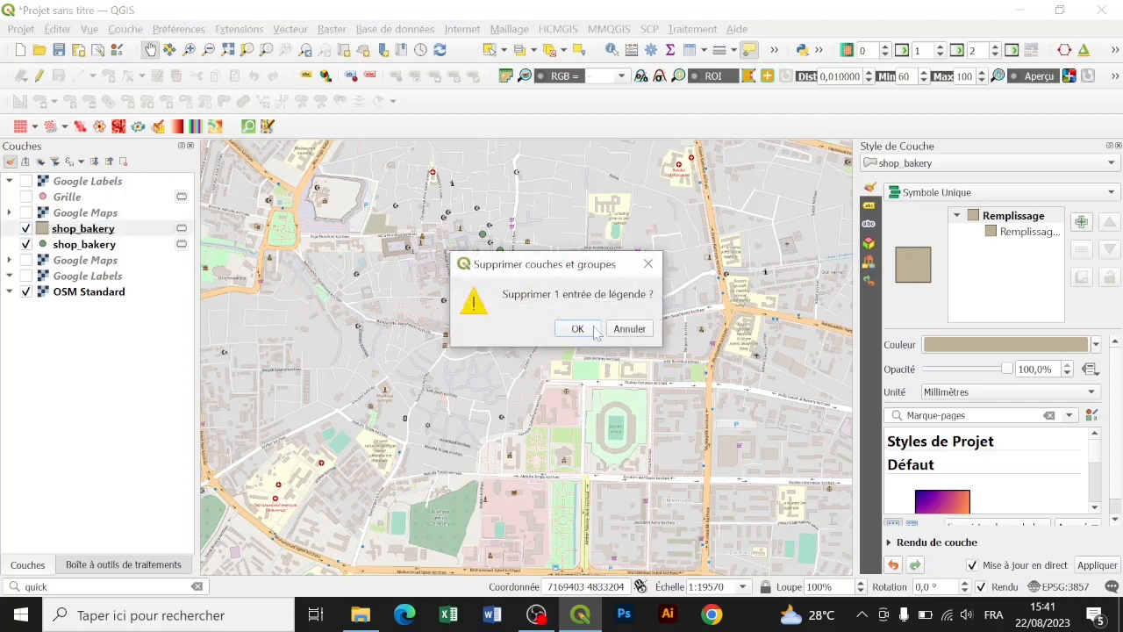
{"action": "left_click", "coordinate": [593, 330]}
{"action": "left_click", "coordinate": [51, 232]}
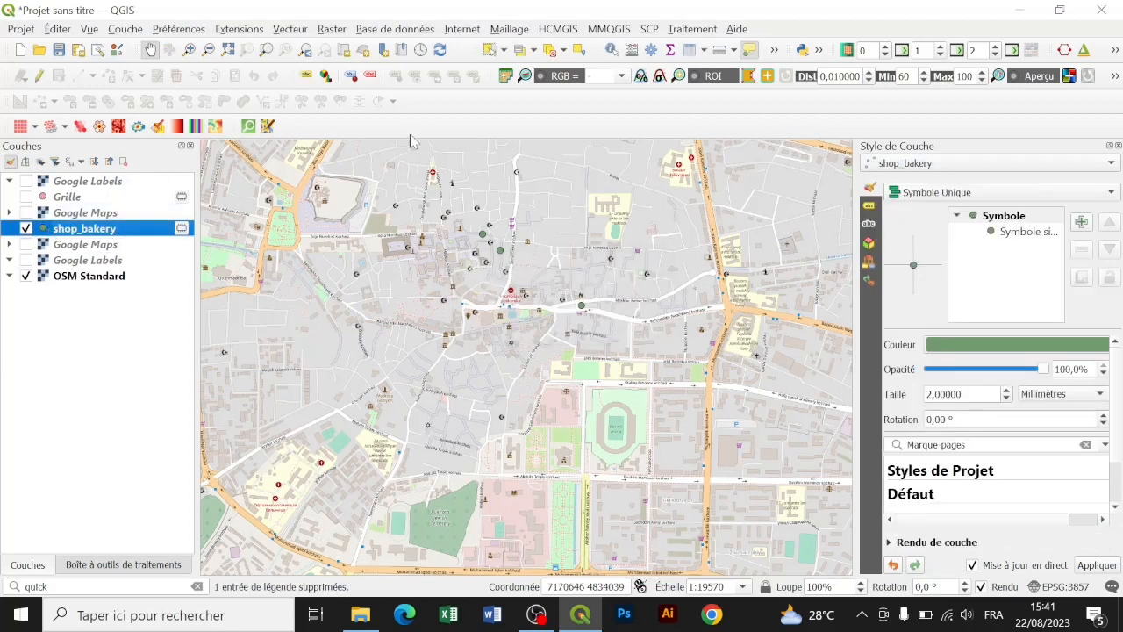
{"action": "left_click", "coordinate": [266, 50]}
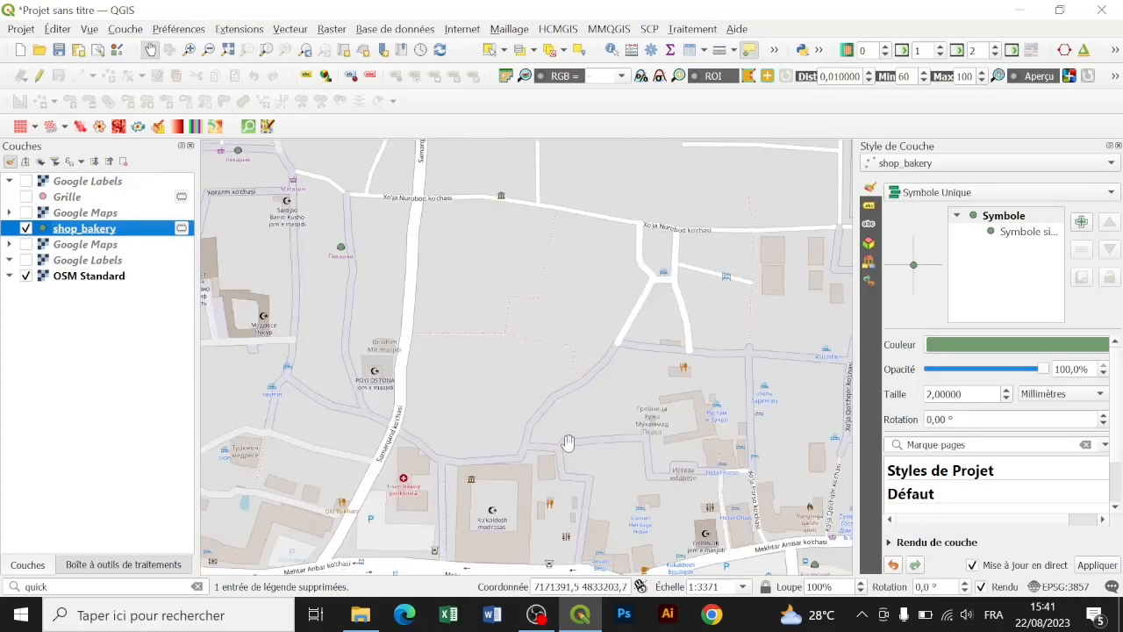
- Review the attribute table of the shop_bakery point layer and view the bakery points at city scale
{"action": "left_click", "coordinate": [689, 50]}
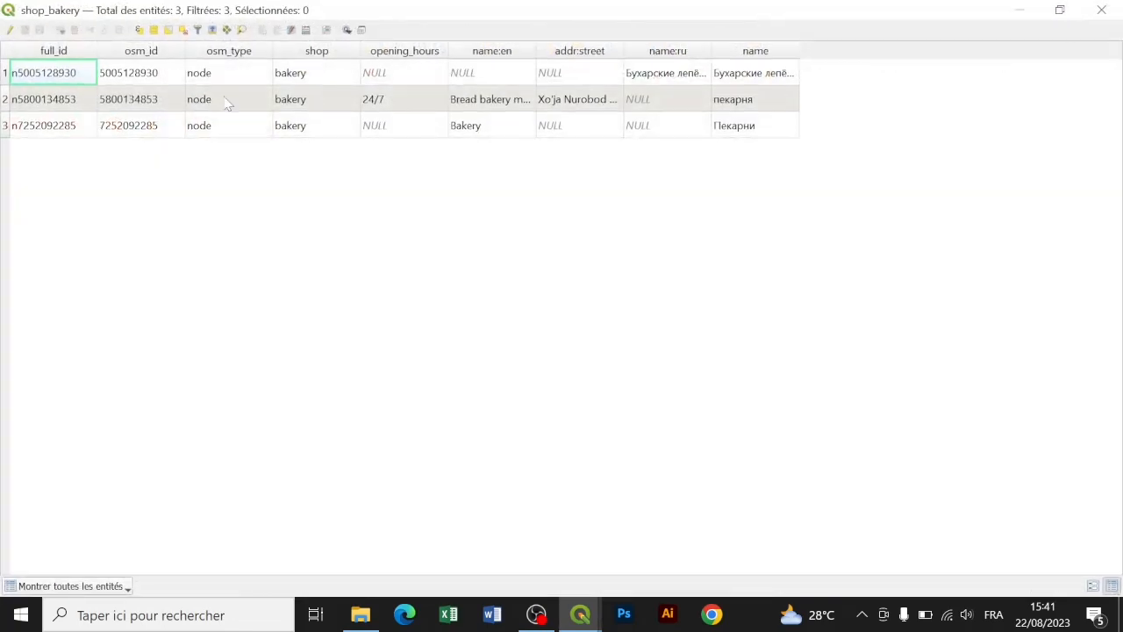
{"action": "left_click", "coordinate": [1100, 9]}
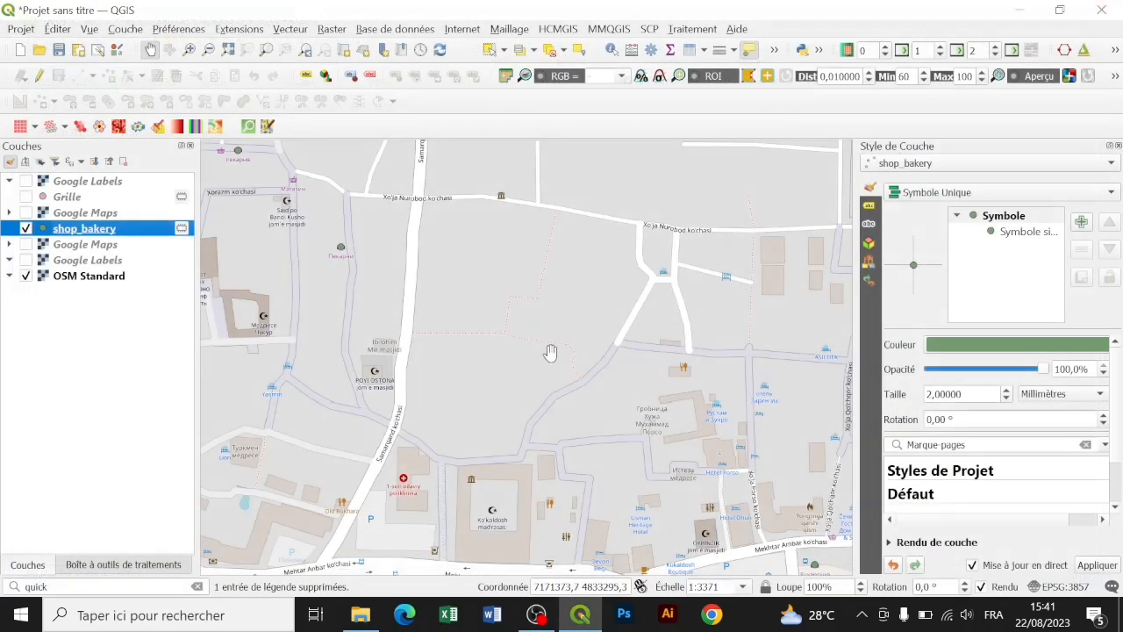
{"action": "scroll", "coordinate": [550, 353], "scroll_direction": "down", "scroll_amount": 3}
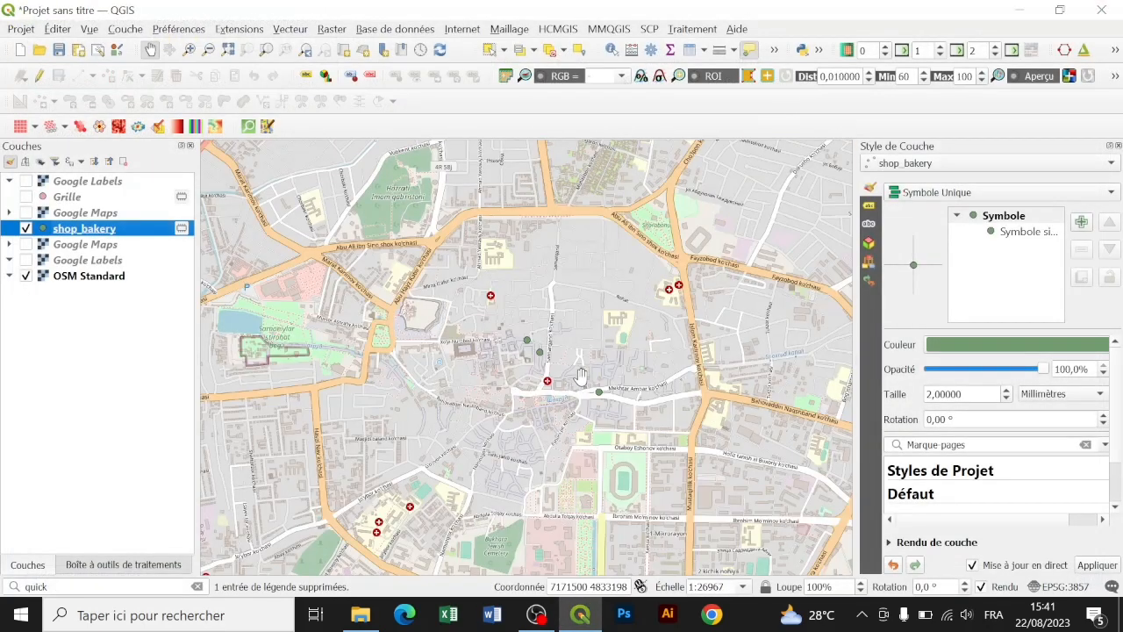
- Download all shops in the canvas extent (Emprise du canvas) with a QuickOSM quick query using the Boutiques preset
{"action": "left_click", "coordinate": [247, 131]}
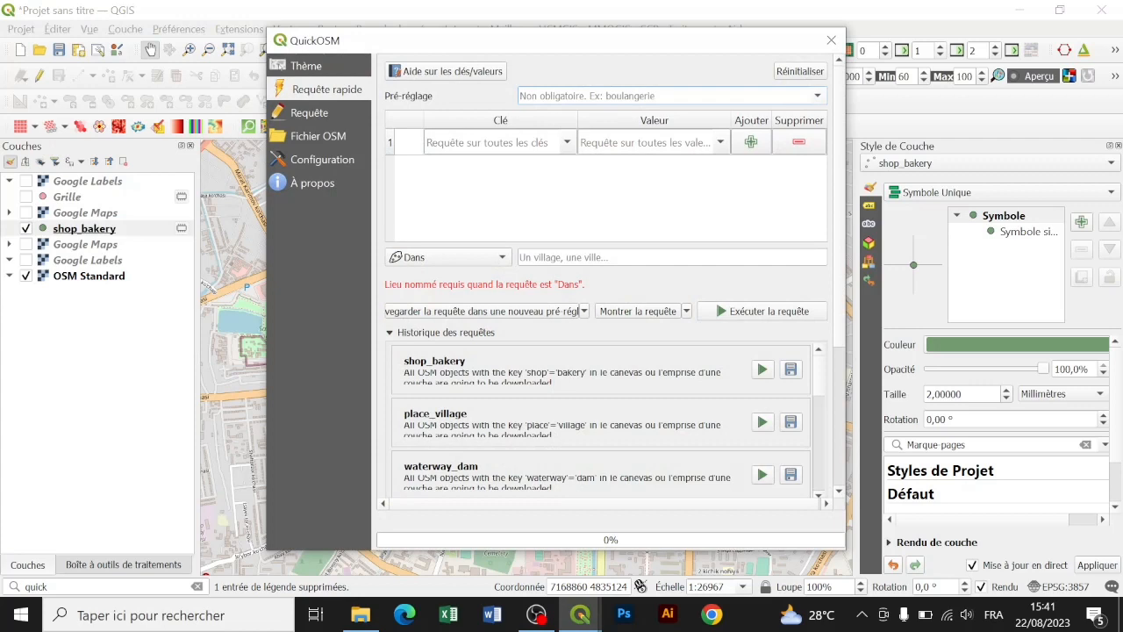
{"action": "type", "text": "outi"}
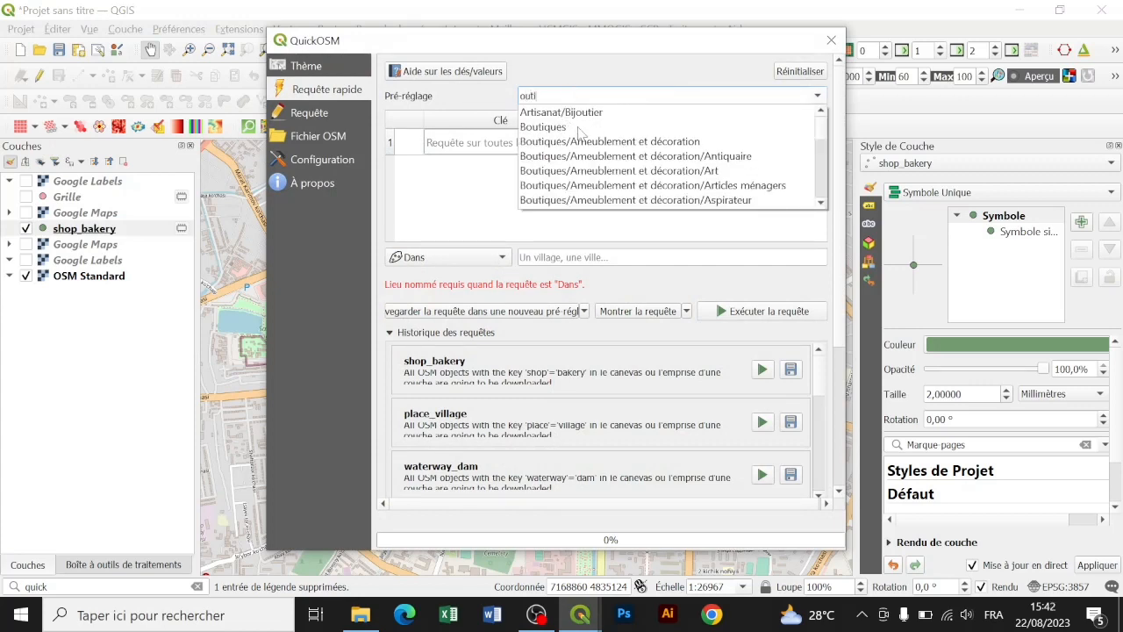
{"action": "left_click", "coordinate": [579, 129]}
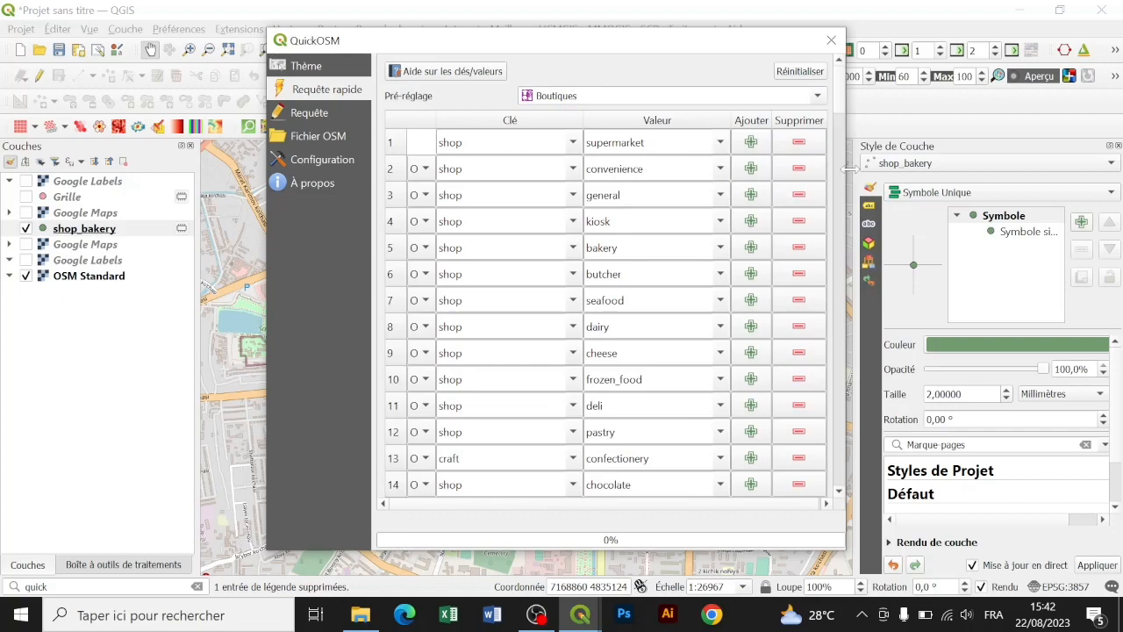
{"action": "left_click_drag", "start_coordinate": [843, 96], "coordinate": [783, 481]}
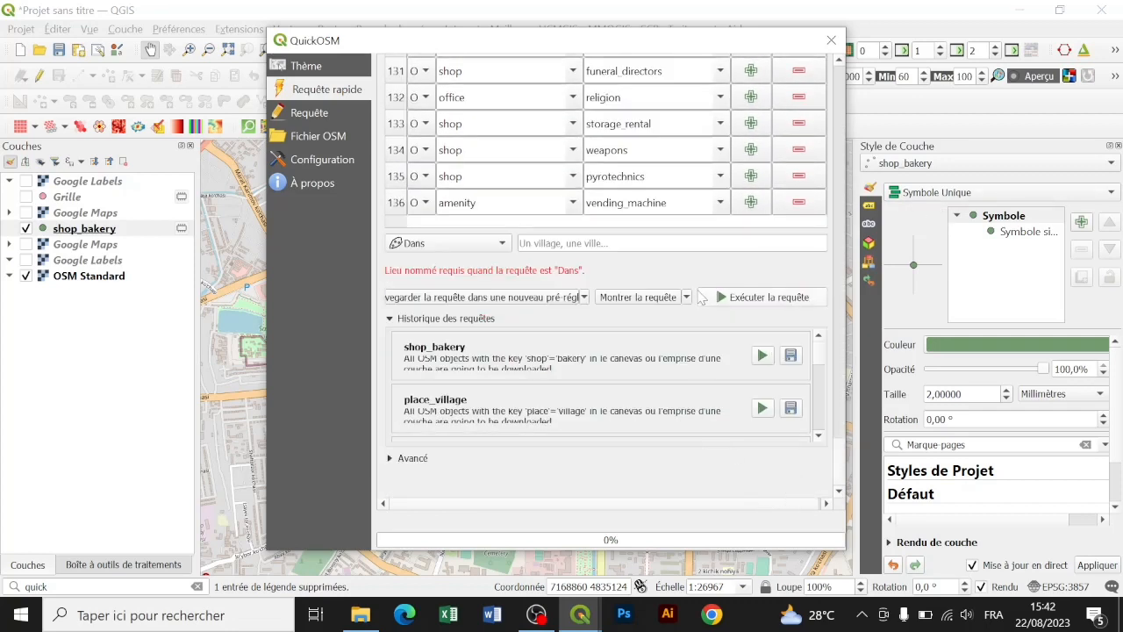
{"action": "left_click", "coordinate": [492, 248]}
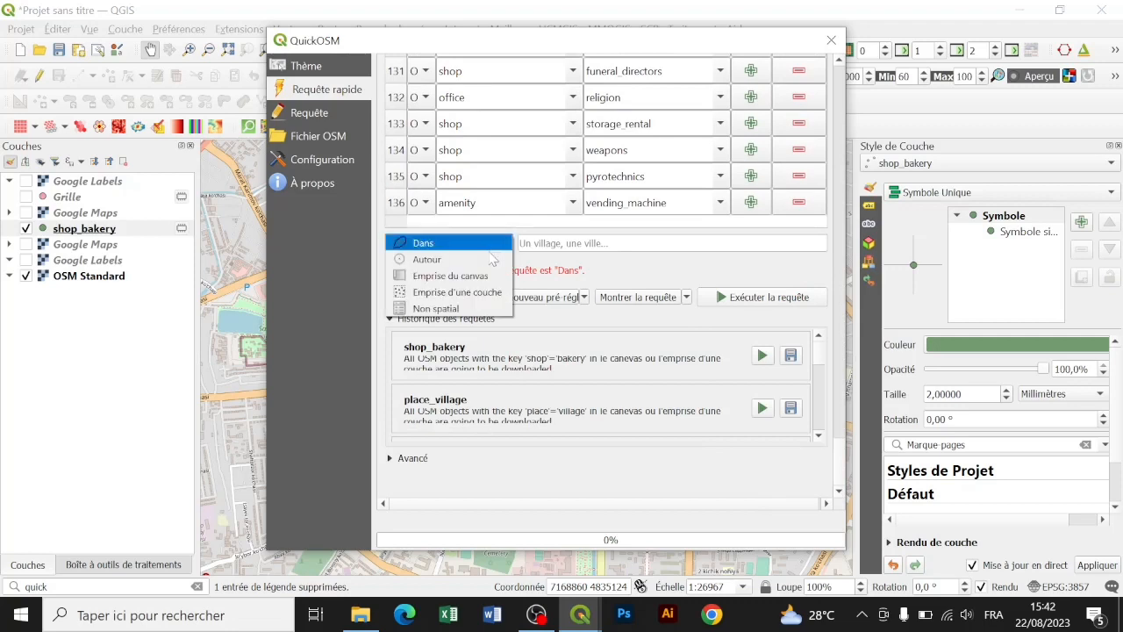
{"action": "left_click", "coordinate": [487, 273]}
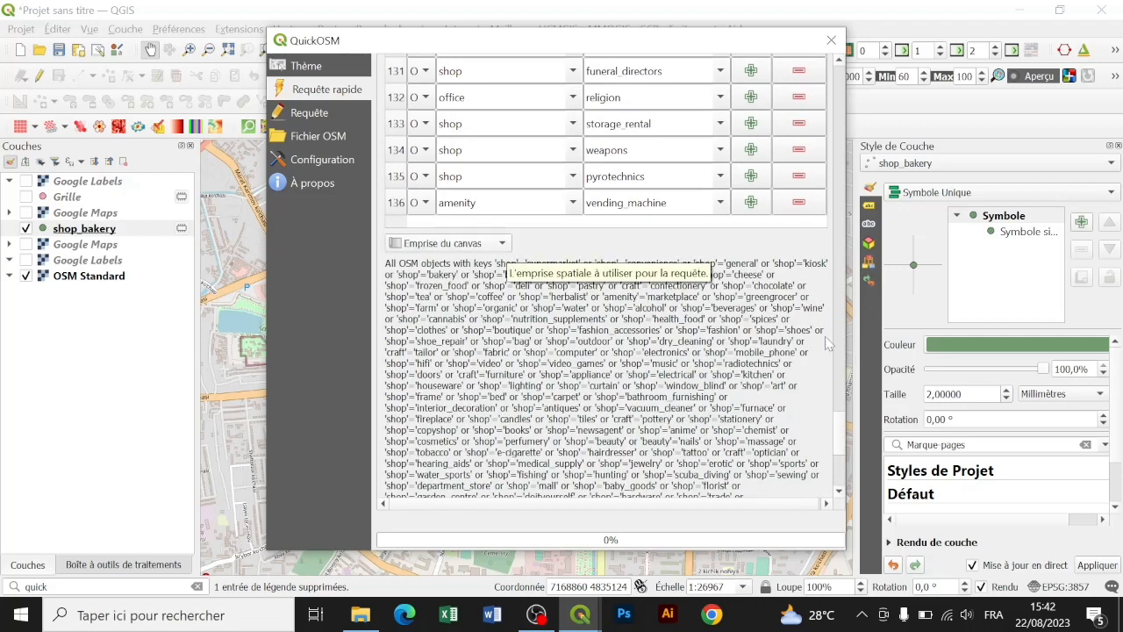
{"action": "left_click_drag", "start_coordinate": [842, 450], "coordinate": [842, 478]}
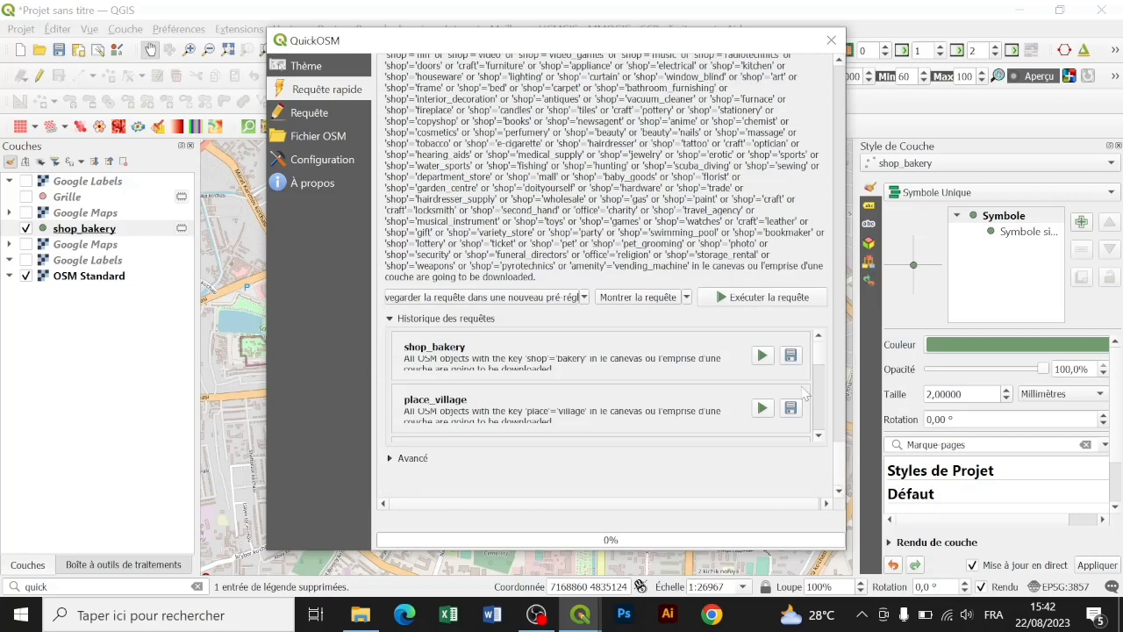
{"action": "left_click", "coordinate": [779, 301]}
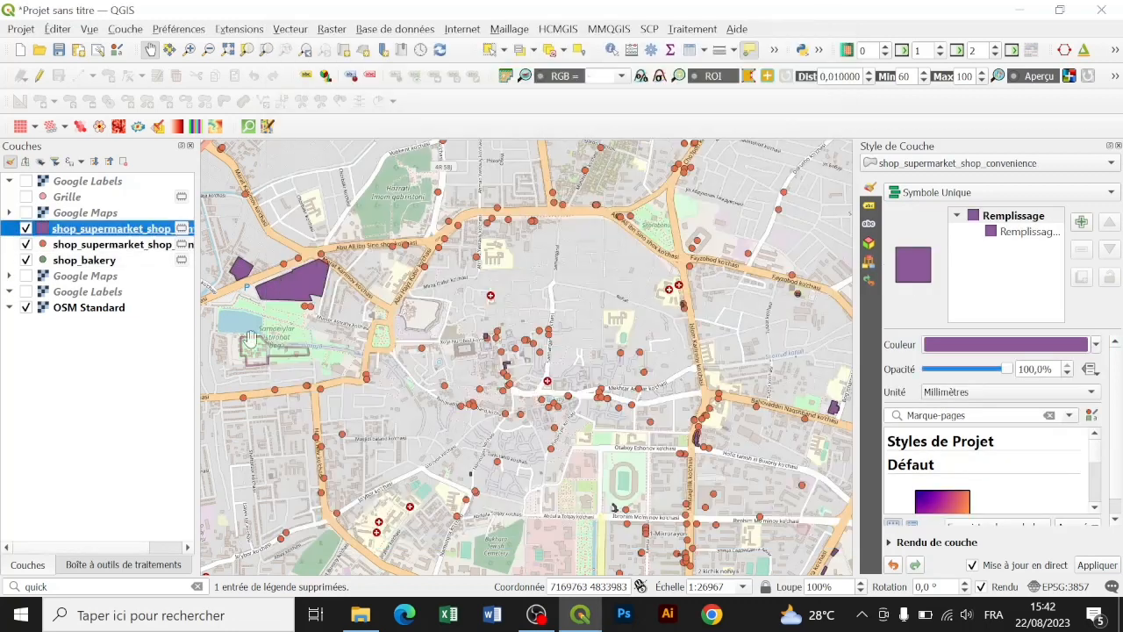
{"action": "left_click", "coordinate": [831, 40]}
- Remove the polygon shop_supermarket_shop_convenience layer and the shop_bakery layer from the project, and zoom to the shop point layer
{"action": "left_click", "coordinate": [95, 246]}
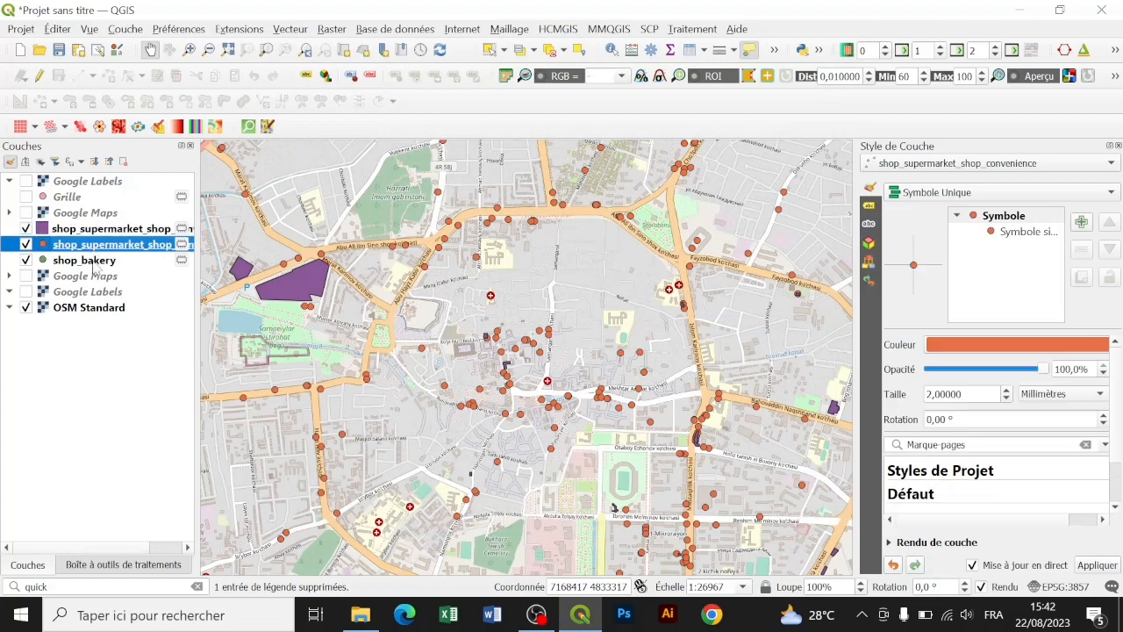
{"action": "left_click", "coordinate": [106, 230]}
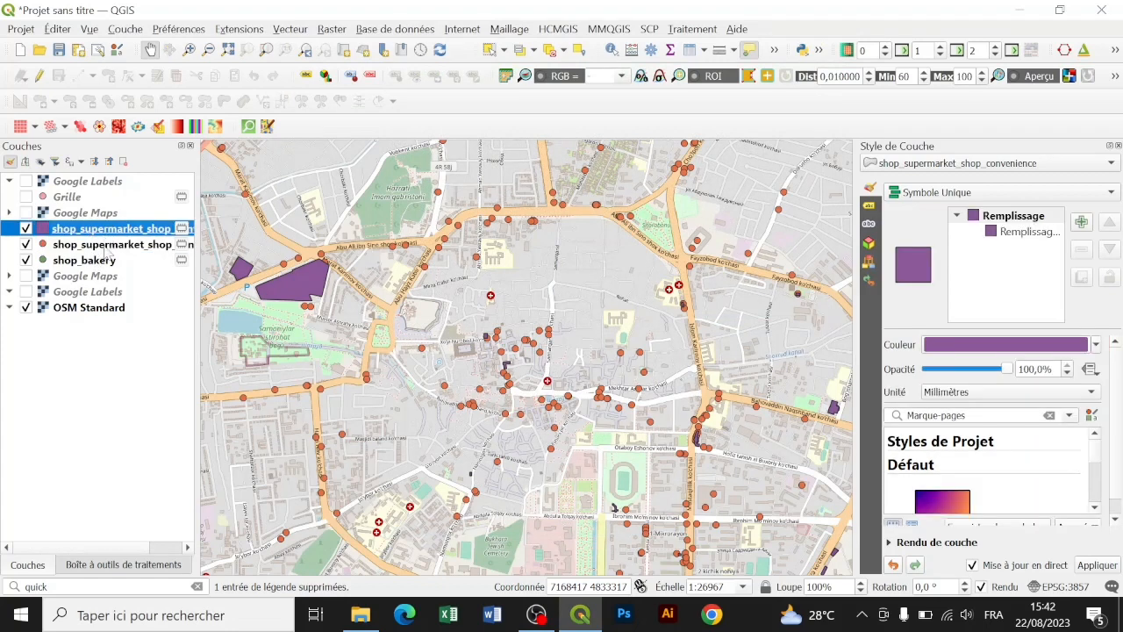
{"action": "left_click", "coordinate": [106, 260], "text": "ctrl"}
{"action": "left_click", "coordinate": [123, 161]}
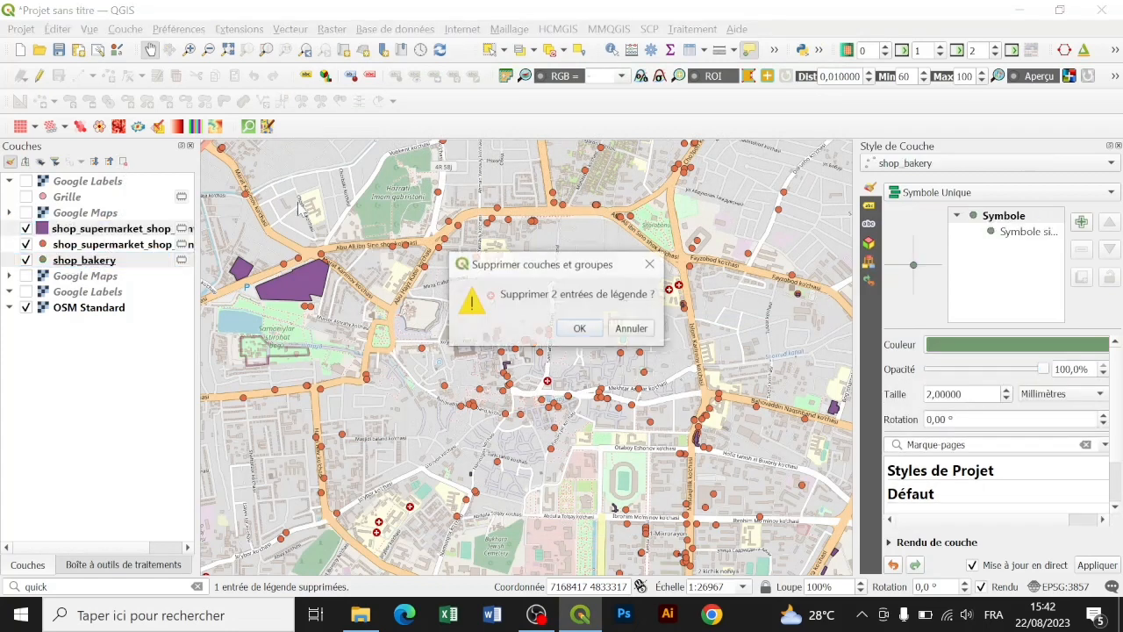
{"action": "key", "text": "Escape"}
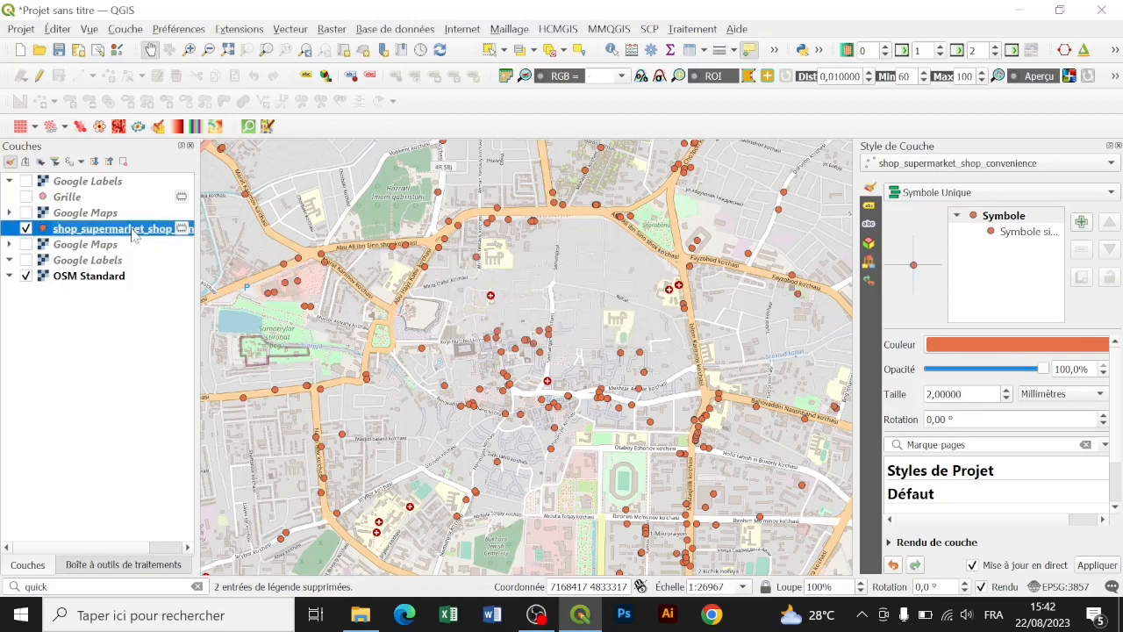
{"action": "left_click", "coordinate": [266, 49]}
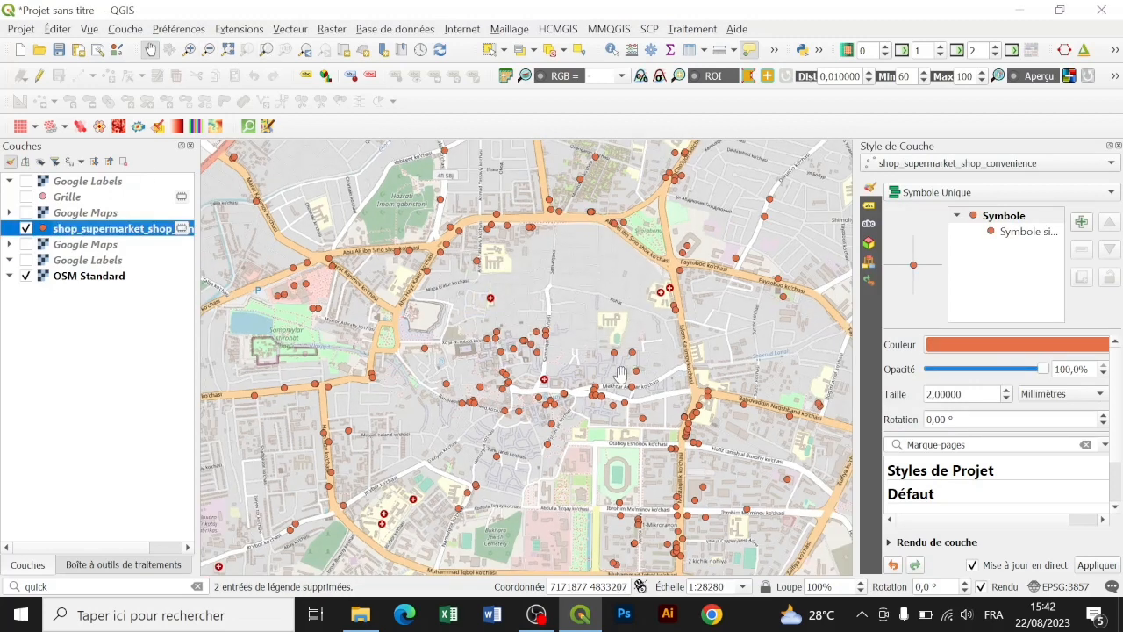
- Open a new QuickOSM quick query and search its presets for "route" and "rue"
{"action": "left_click", "coordinate": [250, 127]}
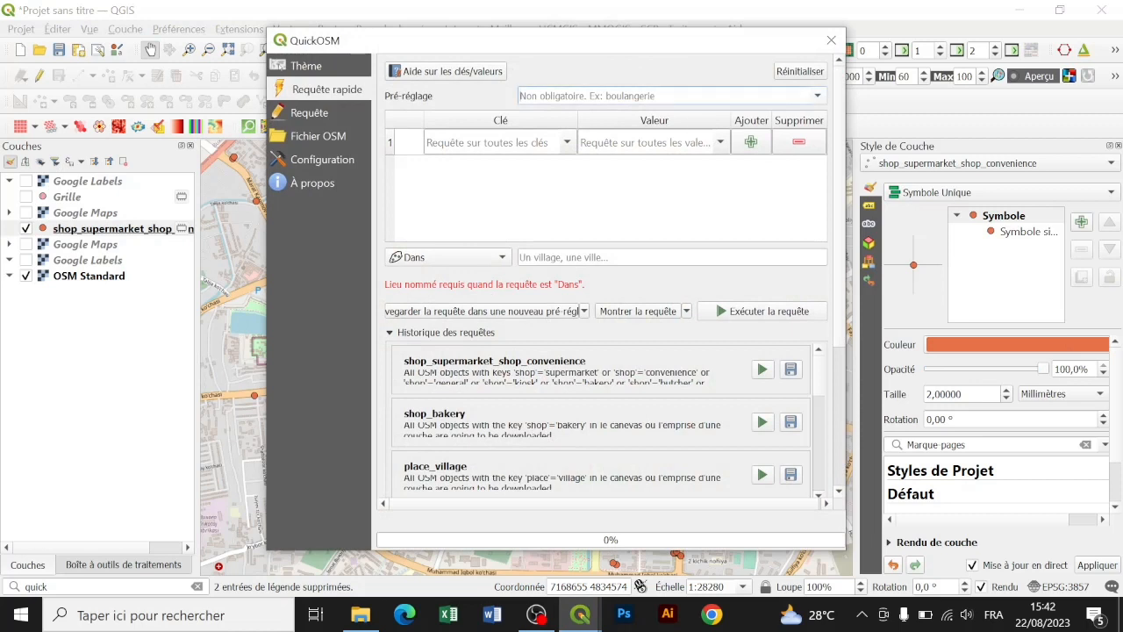
{"action": "left_click", "coordinate": [613, 96]}
{"action": "type", "text": "route"}
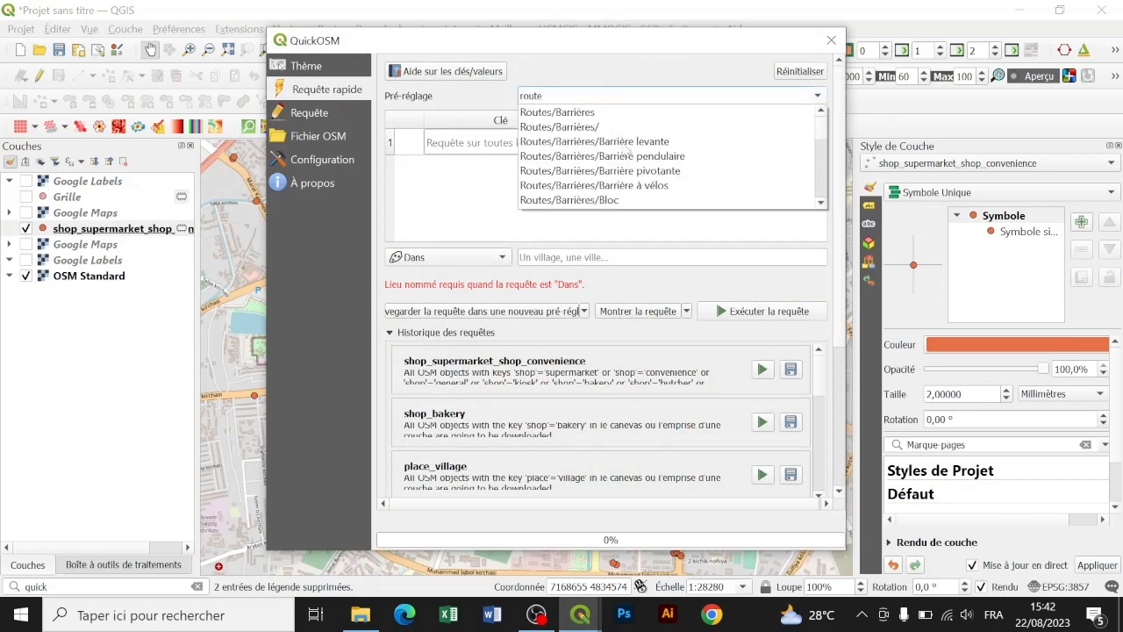
{"action": "scroll", "coordinate": [661, 158], "scroll_direction": "down", "scroll_amount": 6}
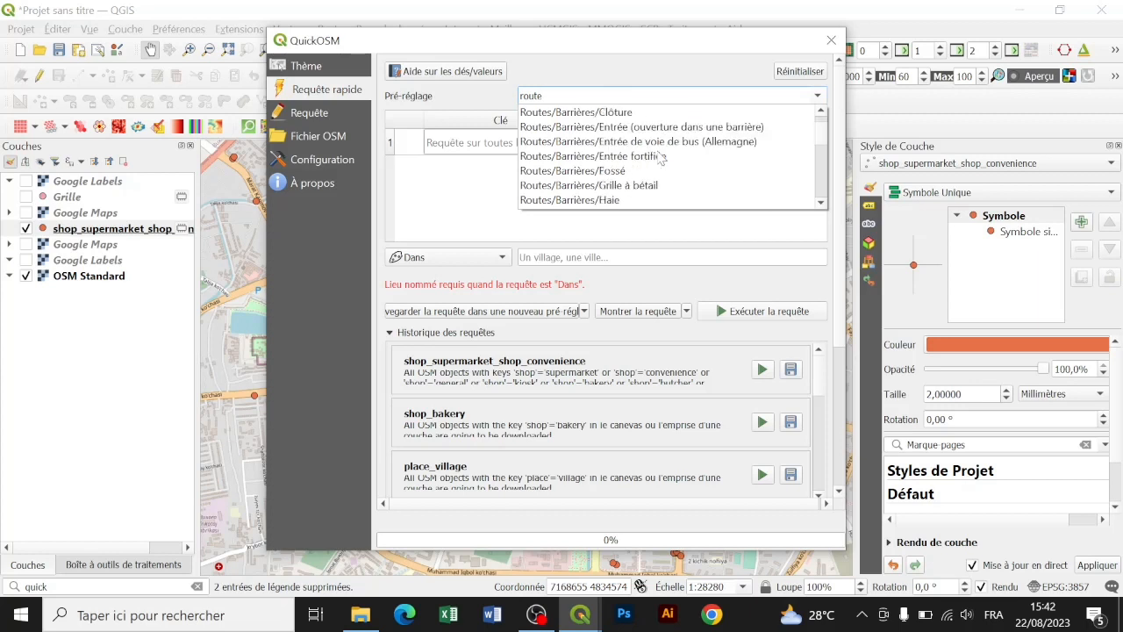
{"action": "double_click", "coordinate": [574, 98]}
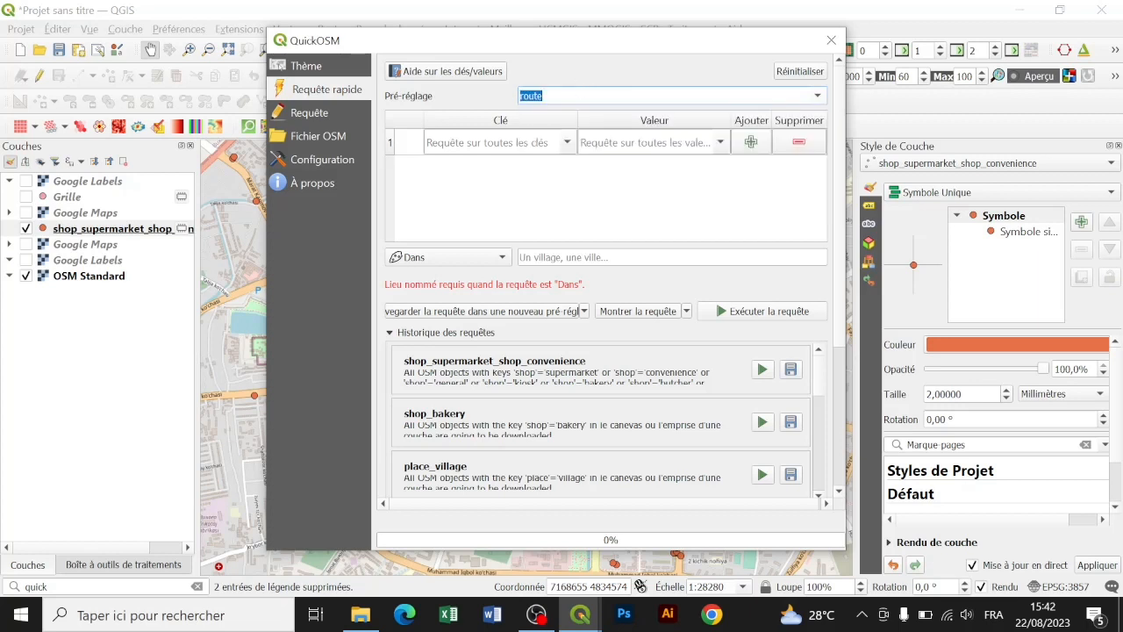
{"action": "type", "text": "rue"}
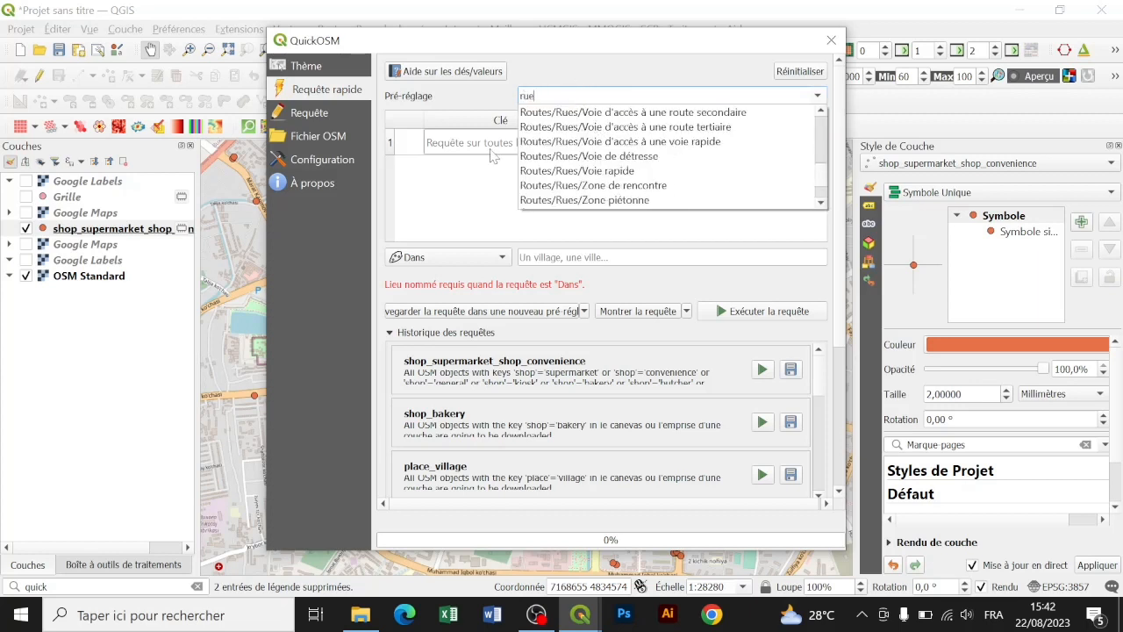
{"action": "key", "text": "BackSpace"}
{"action": "key", "text": "BackSpace"}
{"action": "key", "text": "BackSpace"}
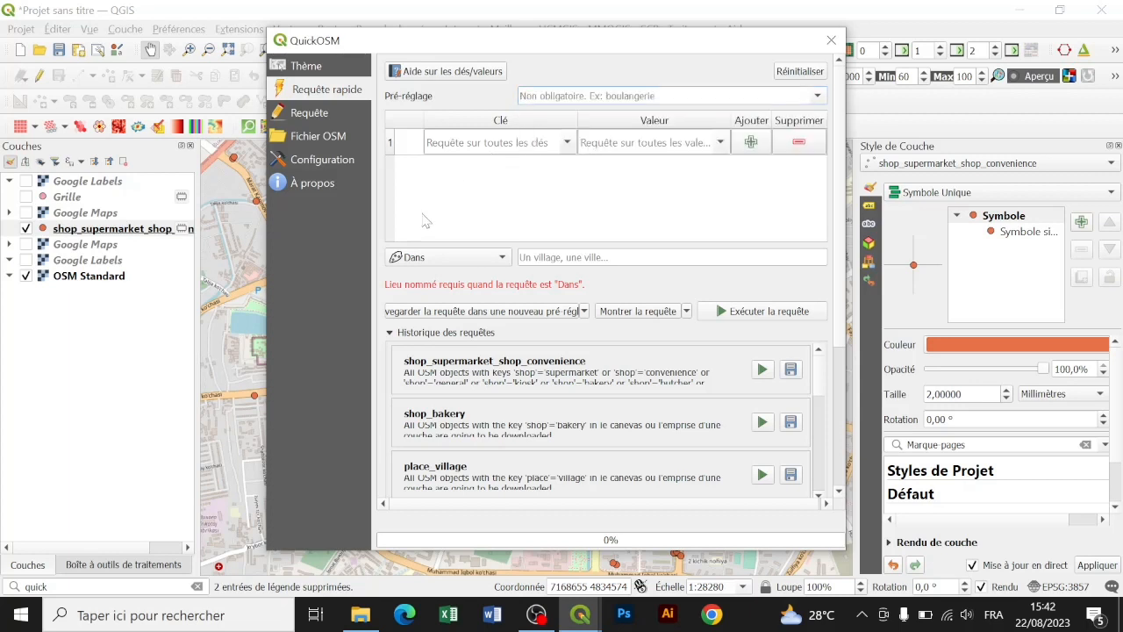
- Run a QuickOSM quick query for key highway with value primary, limited to the canvas extent (Emprise du canvas)
{"action": "left_click", "coordinate": [565, 144]}
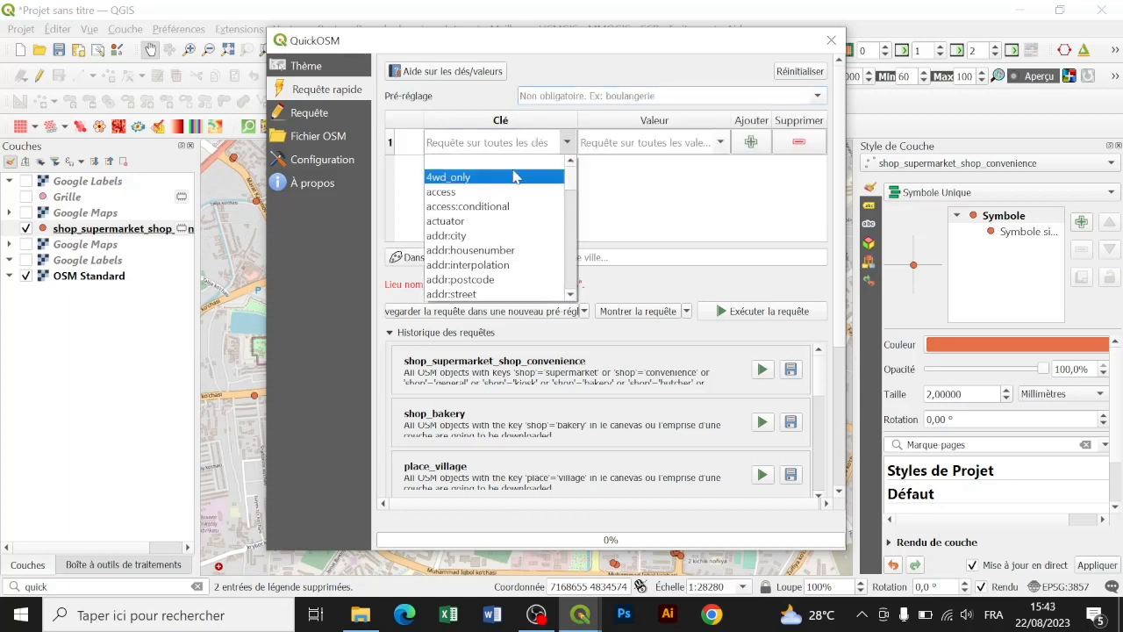
{"action": "type", "text": "hi"}
{"action": "left_click", "coordinate": [469, 295]}
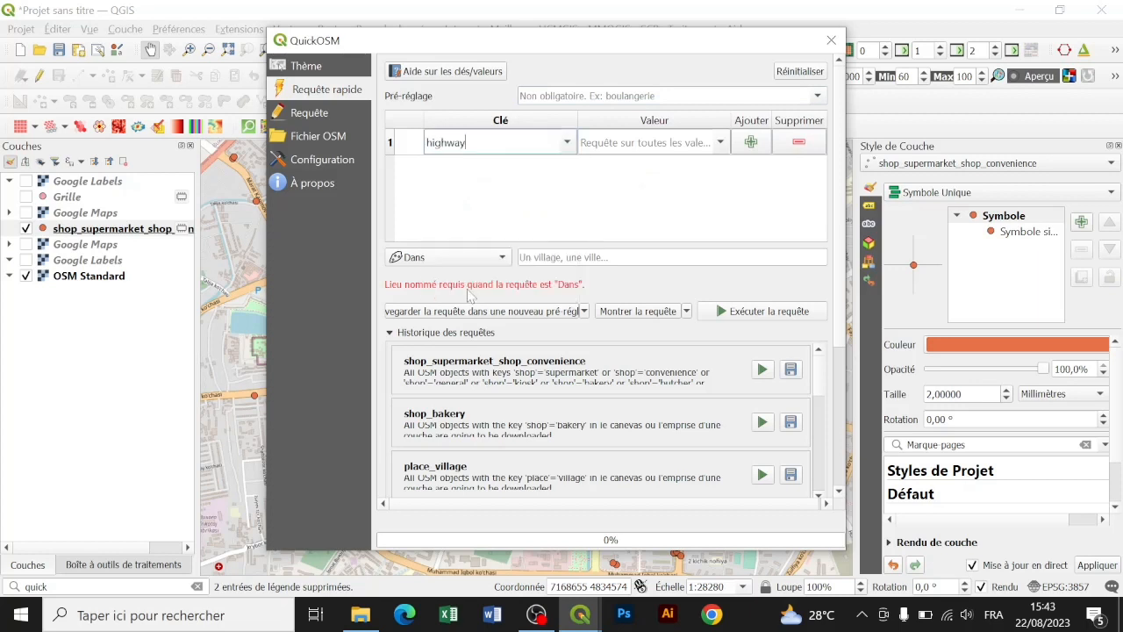
{"action": "left_click", "coordinate": [720, 143]}
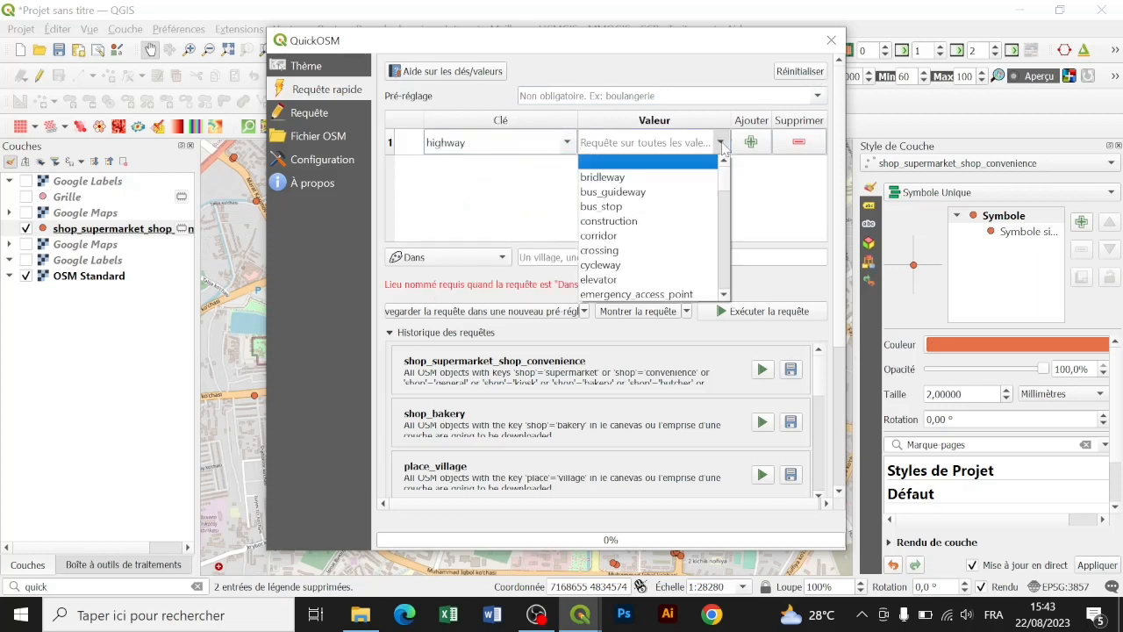
{"action": "type", "text": "pr"}
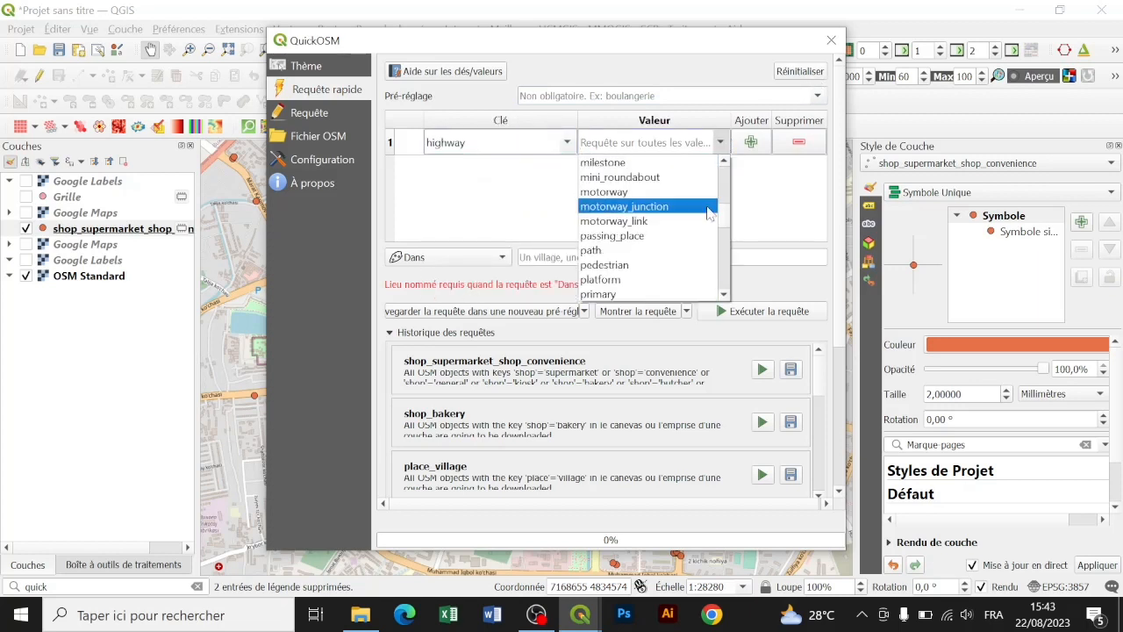
{"action": "left_click", "coordinate": [642, 295]}
{"action": "left_click", "coordinate": [457, 257]}
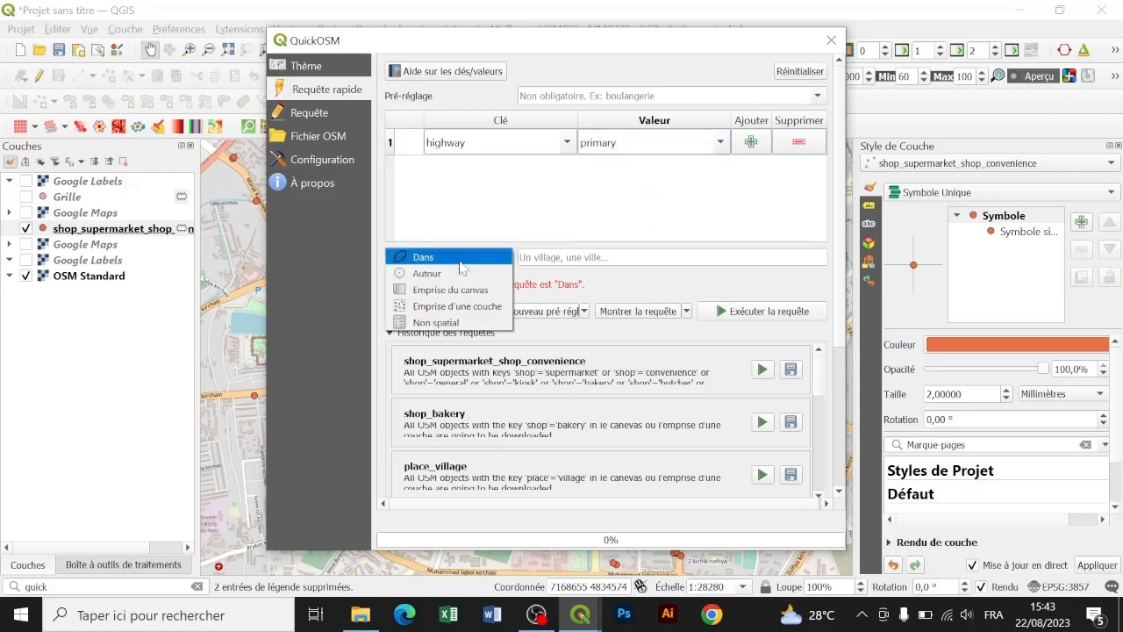
{"action": "left_click", "coordinate": [465, 289]}
{"action": "left_click", "coordinate": [781, 316]}
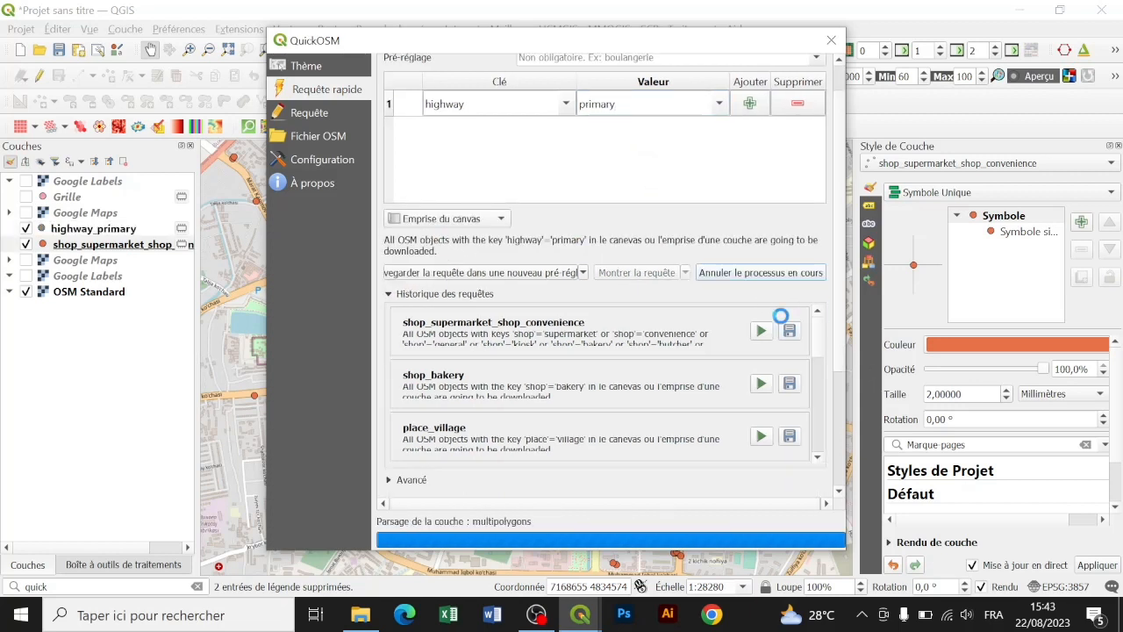
{"action": "left_click", "coordinate": [831, 40]}
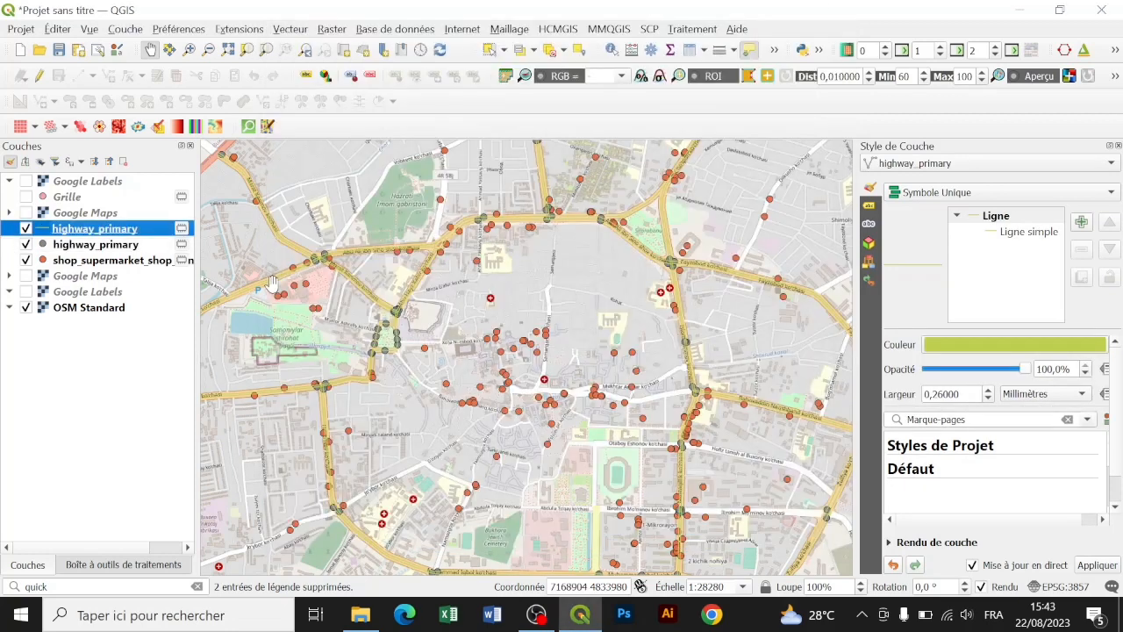
- Set the line width of the highway_primary line layer to 1.06 mm and look at its label properties
{"action": "scroll", "coordinate": [953, 394], "scroll_direction": "up", "scroll_amount": 4}
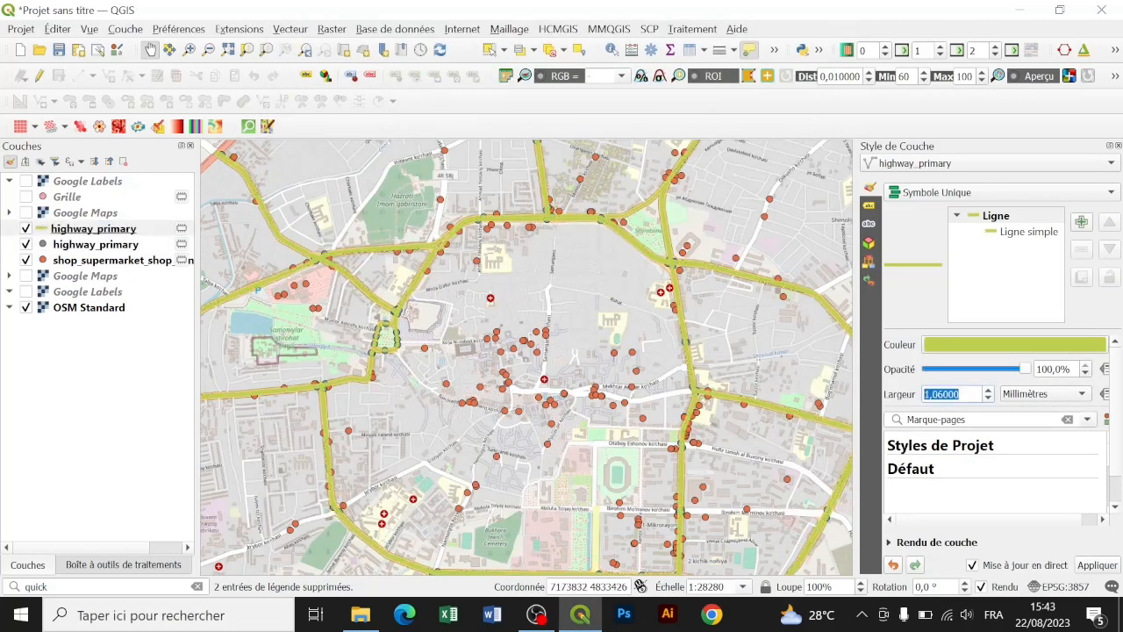
{"action": "left_click", "coordinate": [113, 233]}
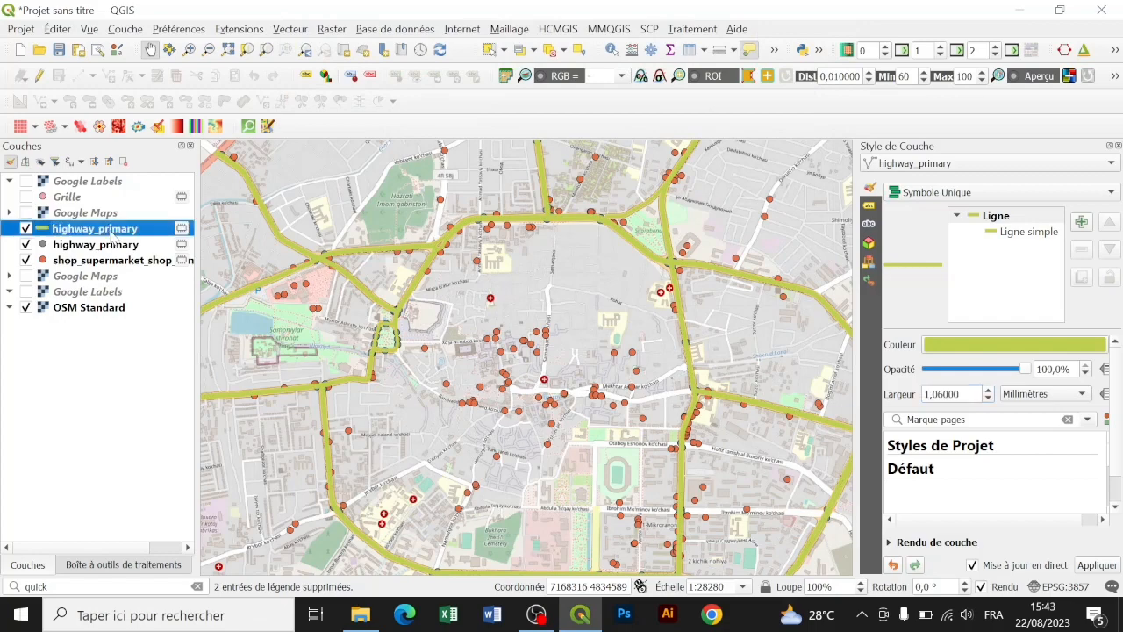
{"action": "double_click", "coordinate": [112, 237]}
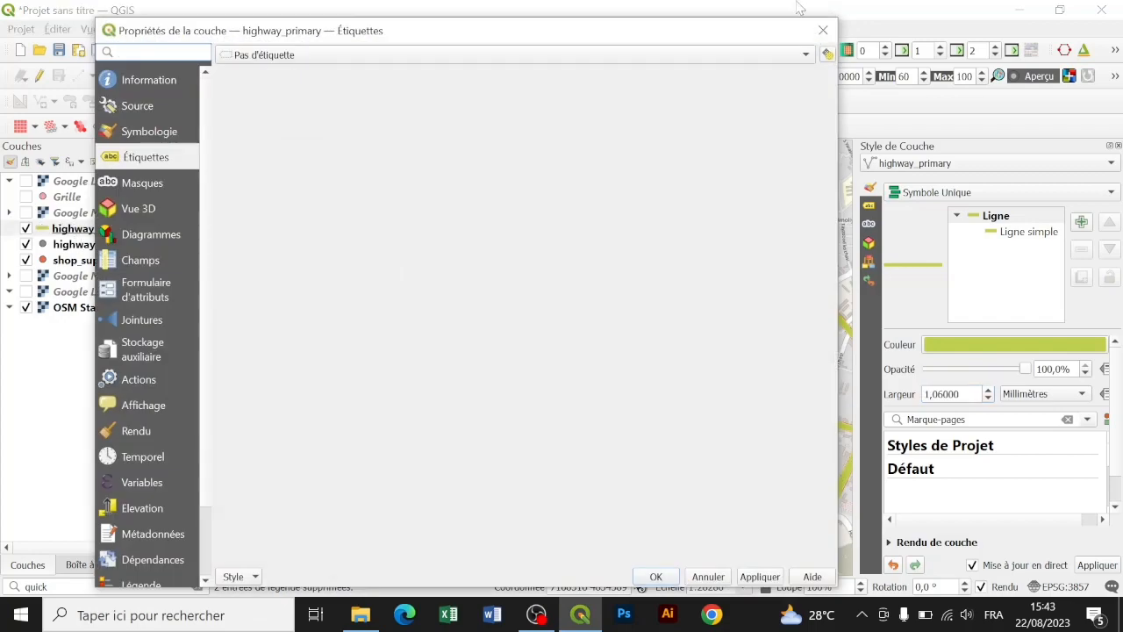
{"action": "left_click", "coordinate": [823, 32]}
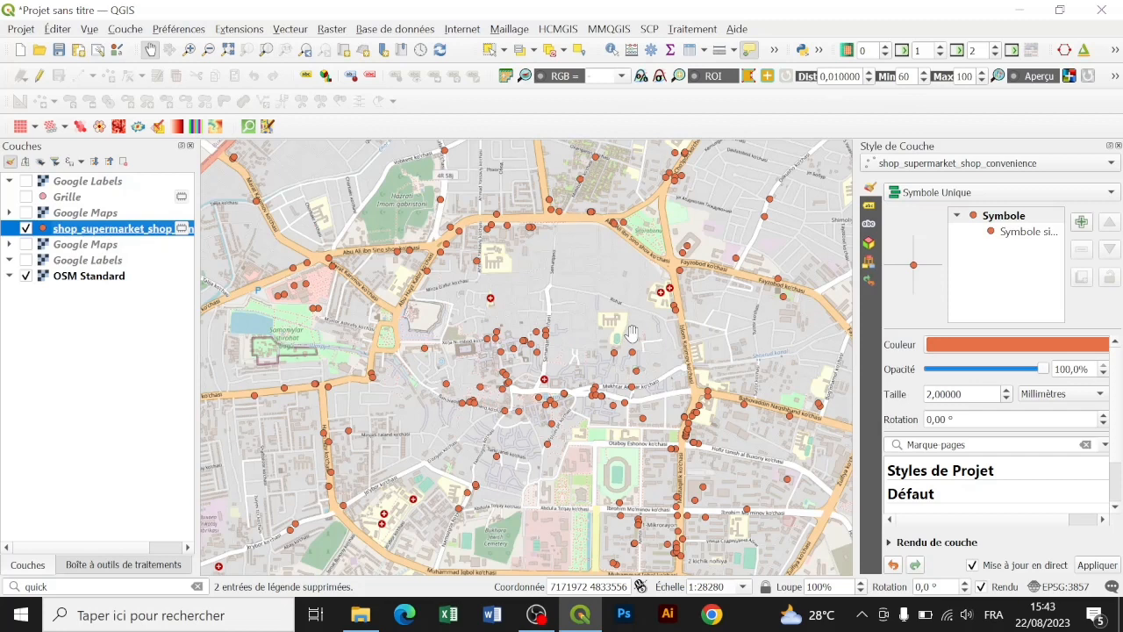
- Style the shop_supermarket_shop_convenience point layer as a heat map (Carte de chaleur)
{"action": "left_click", "coordinate": [932, 193]}
{"action": "left_click", "coordinate": [933, 290]}
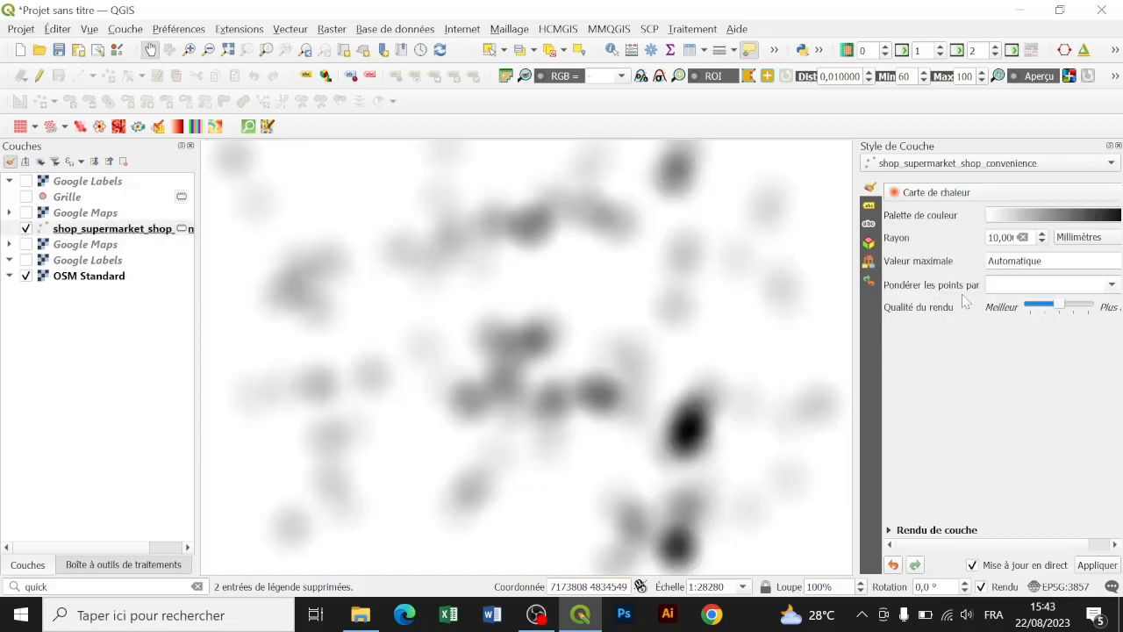
{"action": "left_click", "coordinate": [1095, 543]}
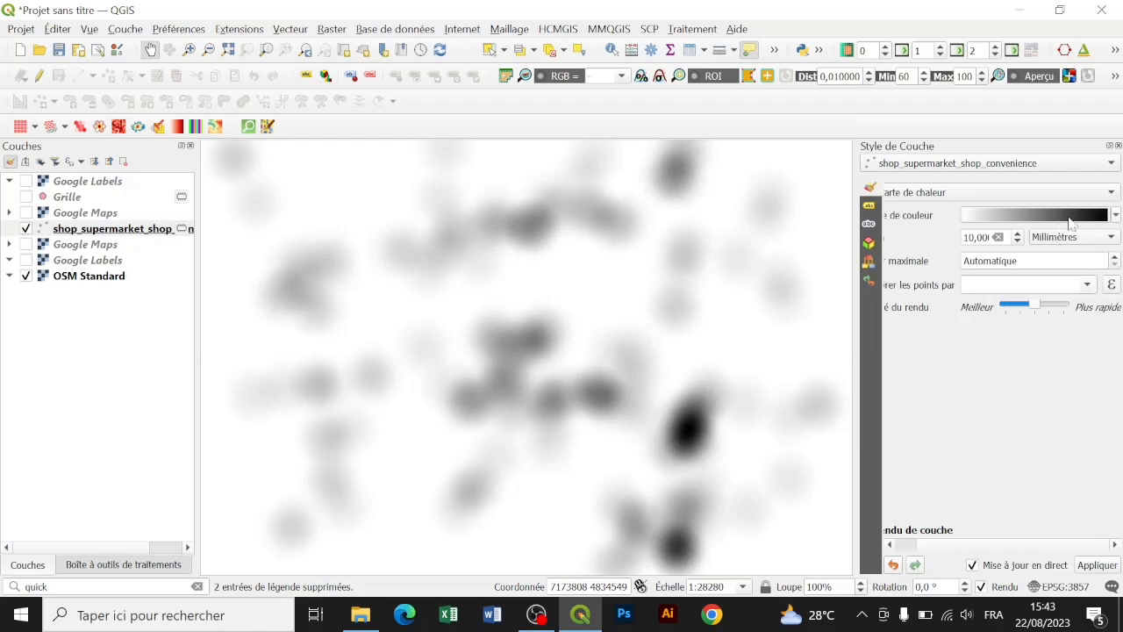
- Apply the Rocket color ramp to the shop heat map and lower the layer opacity to about 53.4%
{"action": "left_click", "coordinate": [1115, 215]}
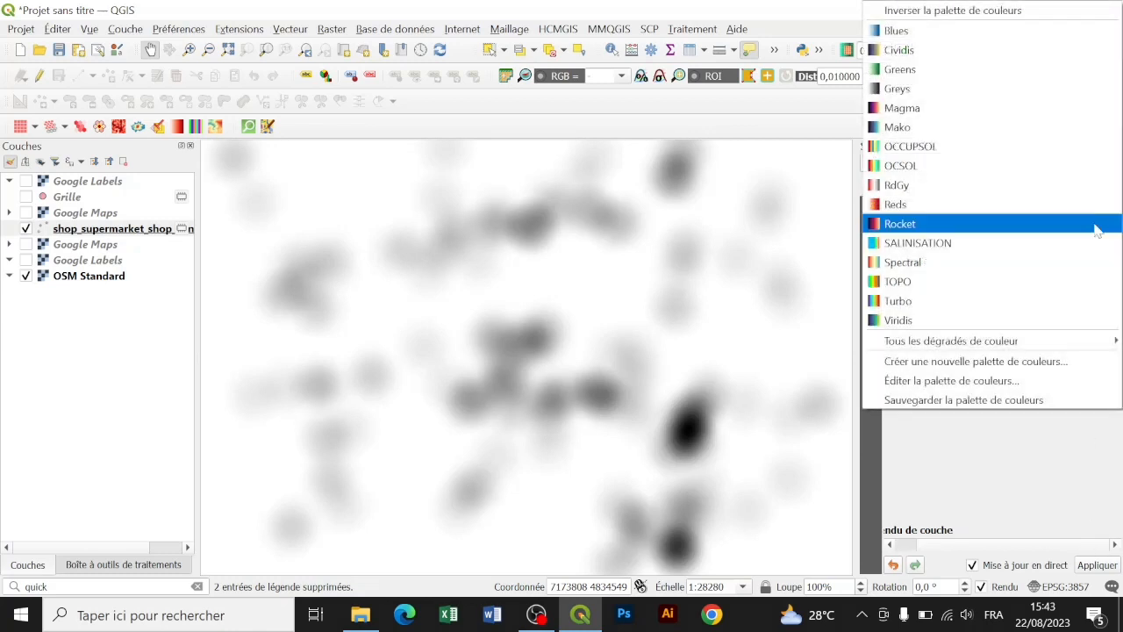
{"action": "left_click", "coordinate": [929, 225]}
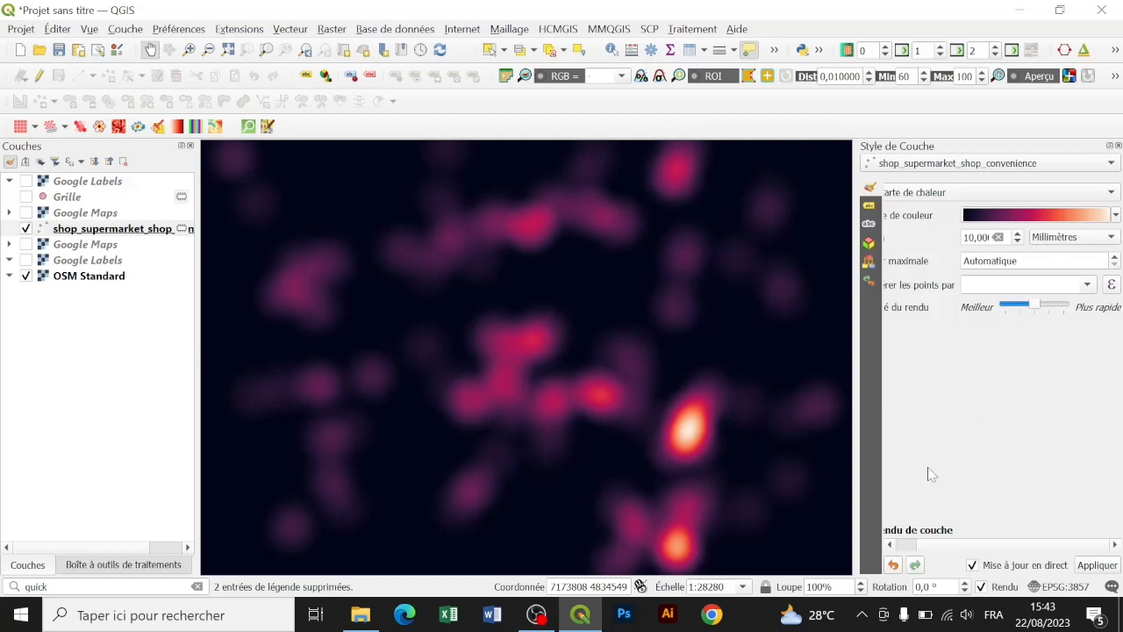
{"action": "left_click", "coordinate": [896, 544]}
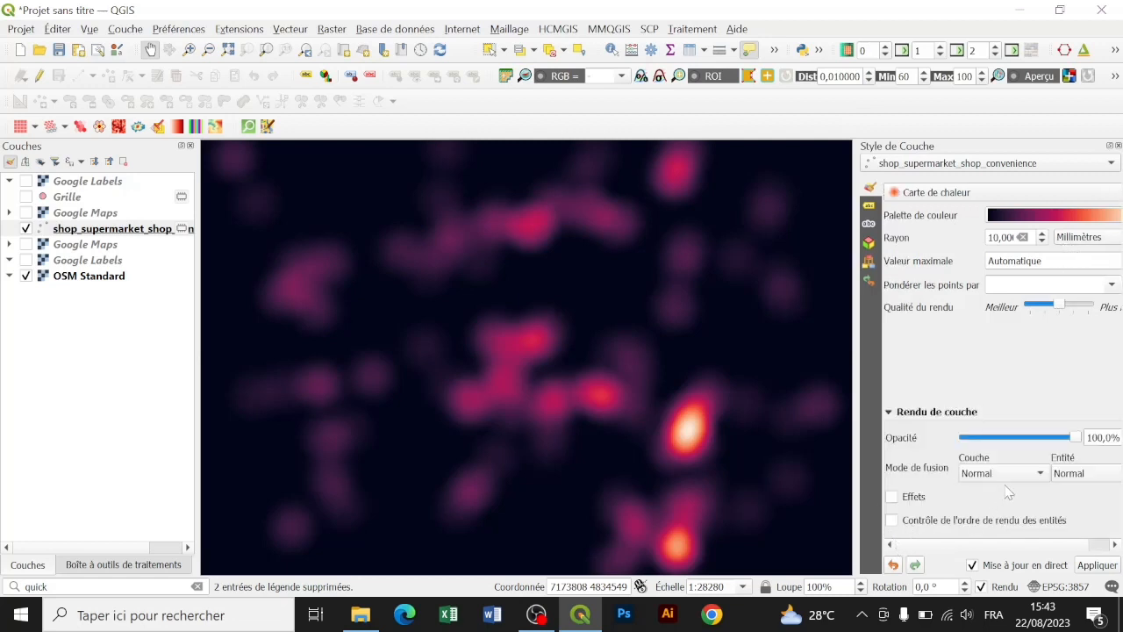
{"action": "left_click_drag", "start_coordinate": [1072, 437], "coordinate": [1023, 438]}
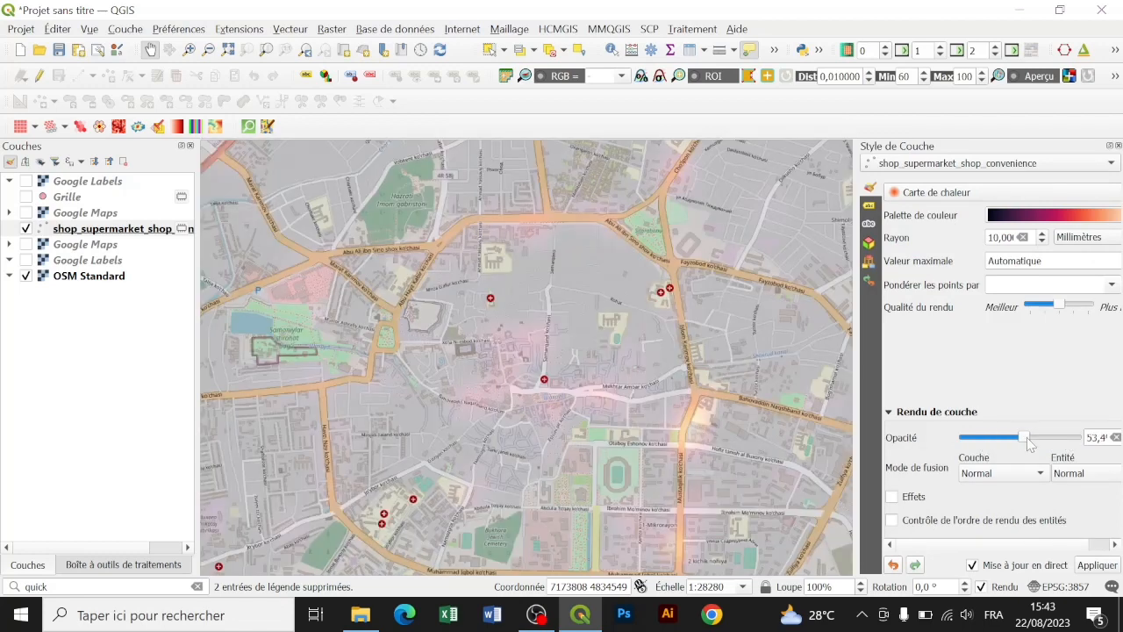
- Try the layer blending modes Multiplier, Addition, Filtrer and Eclaircir on the heat map, raising the layer opacity to 100%
{"action": "left_click", "coordinate": [1015, 475]}
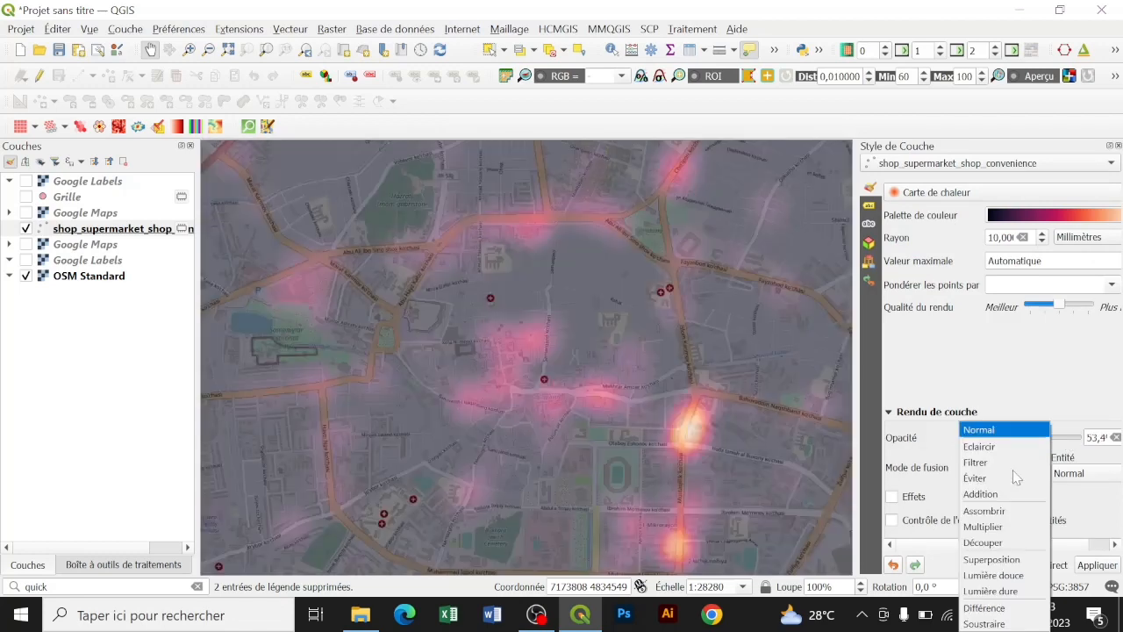
{"action": "left_click", "coordinate": [989, 528]}
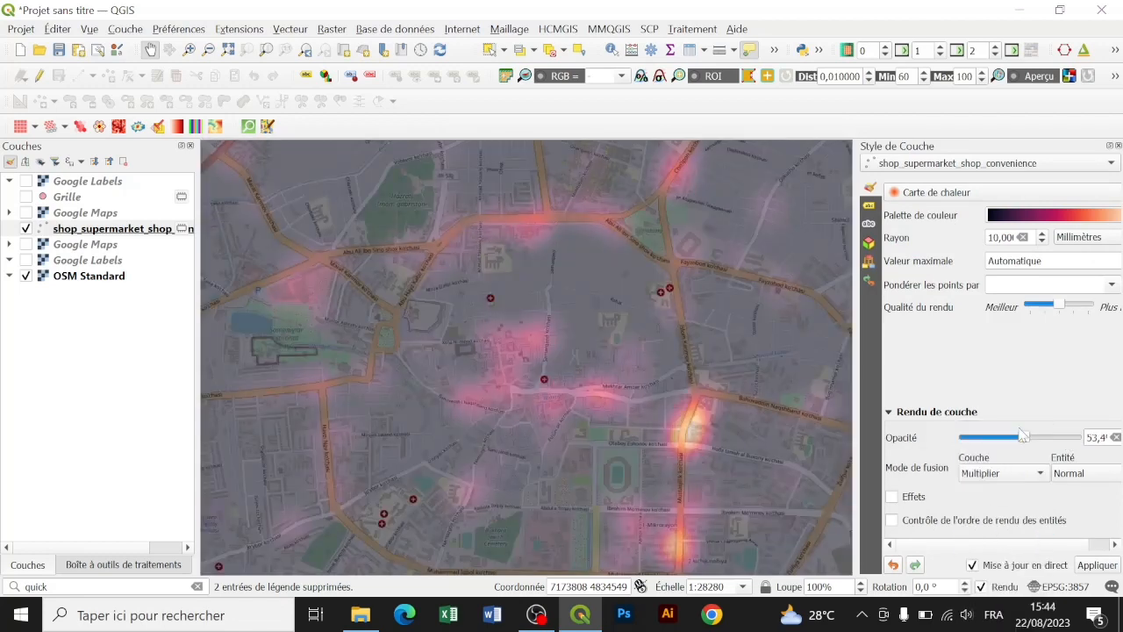
{"action": "left_click_drag", "start_coordinate": [1026, 429], "coordinate": [1081, 437]}
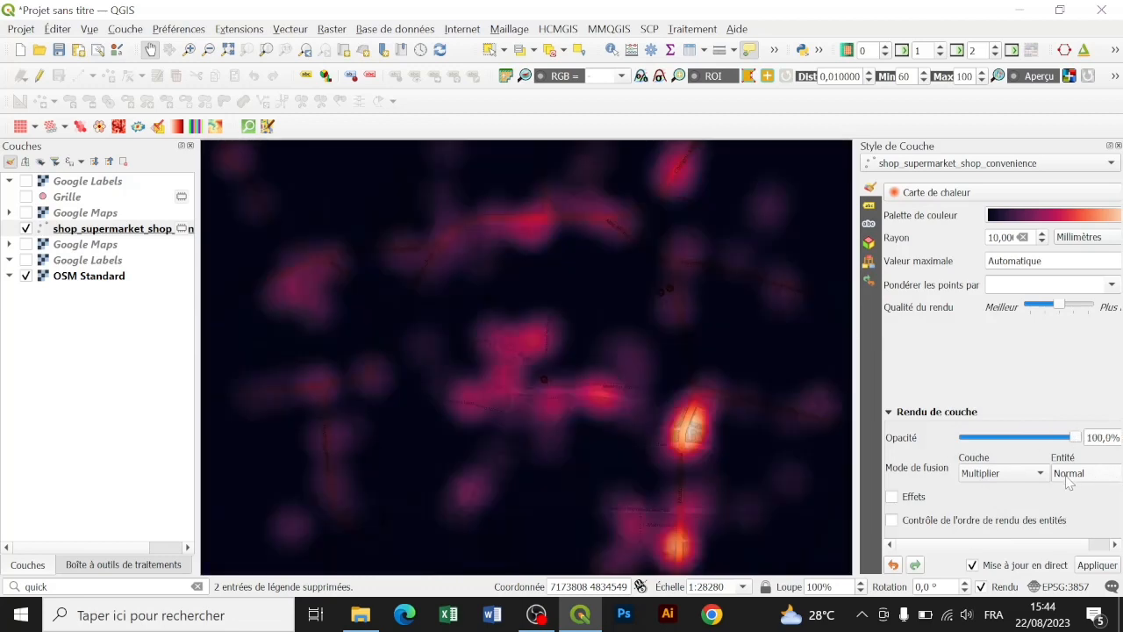
{"action": "left_click", "coordinate": [1034, 476]}
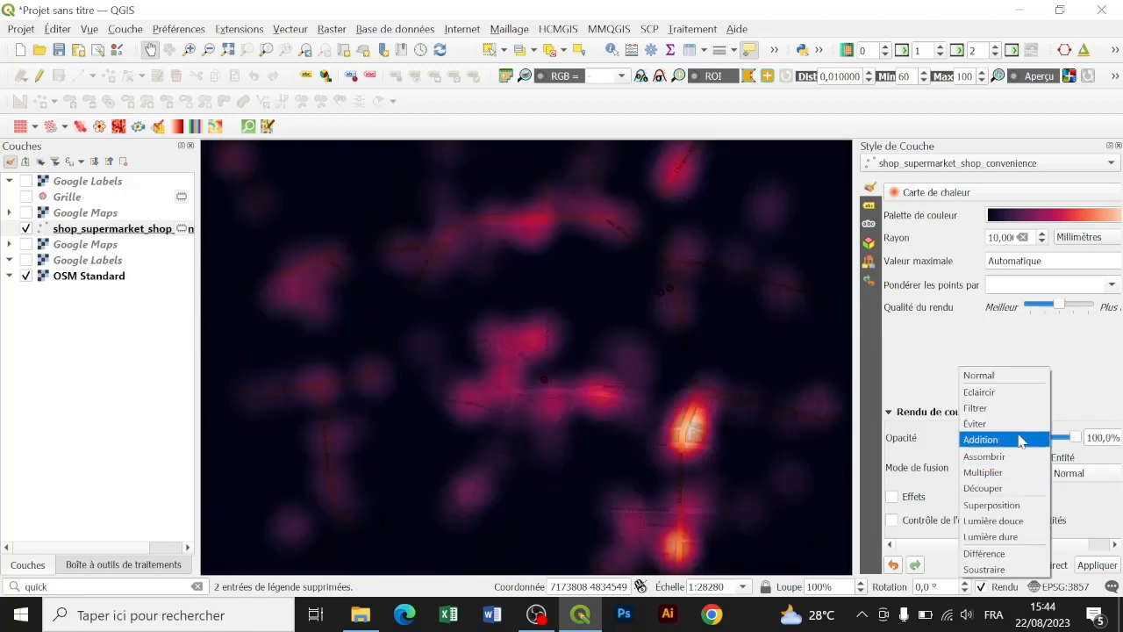
{"action": "left_click", "coordinate": [1020, 439]}
{"action": "left_click", "coordinate": [1008, 474]}
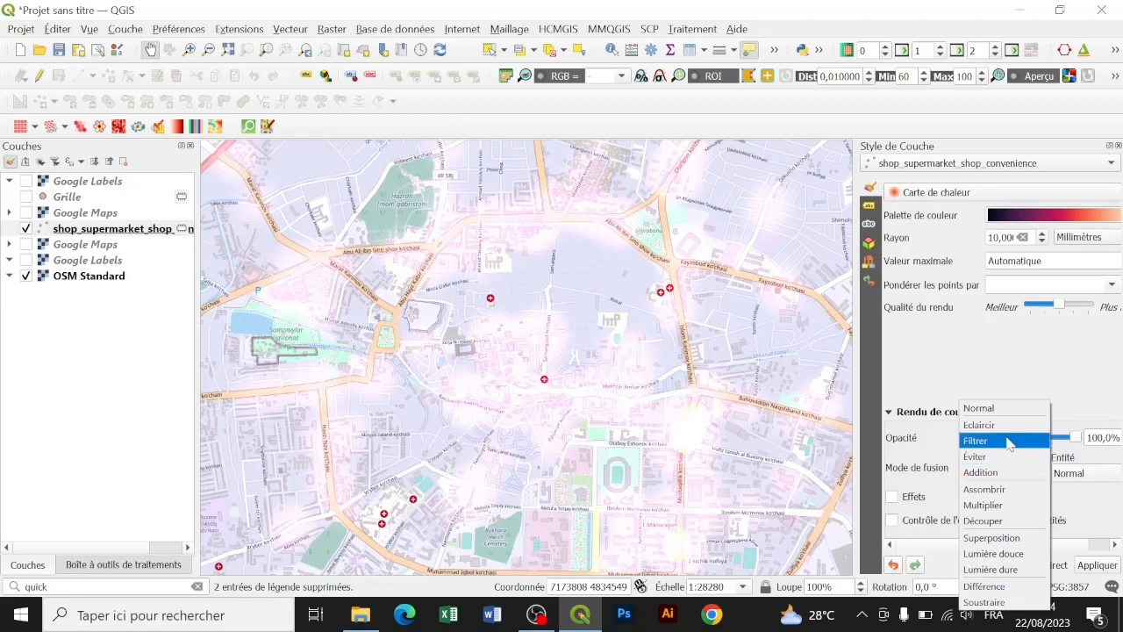
{"action": "left_click", "coordinate": [1009, 437]}
{"action": "left_click", "coordinate": [998, 480]}
{"action": "left_click", "coordinate": [1000, 447]}
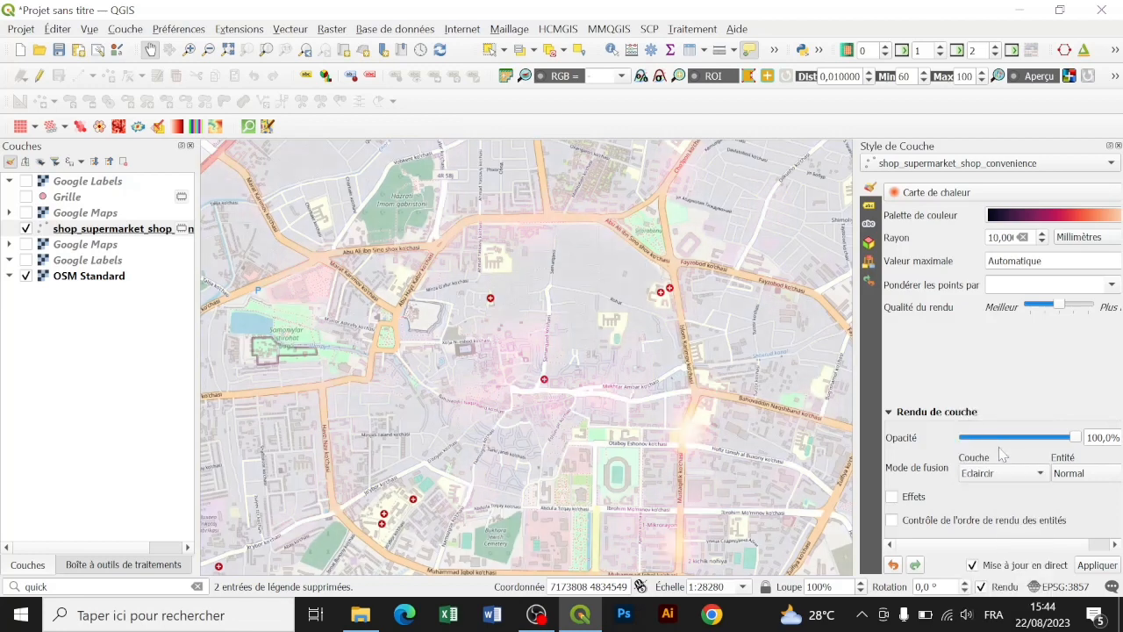
- Set the heat map's layer blending mode to Découper and its opacity to about 51.3%
{"action": "left_click", "coordinate": [1000, 474]}
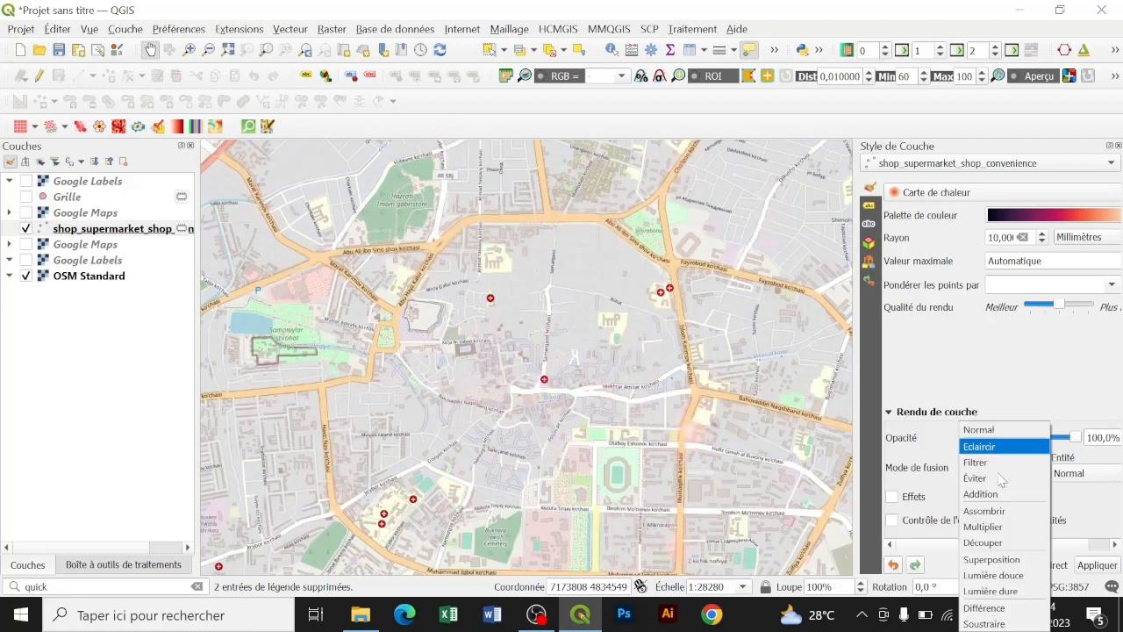
{"action": "left_click", "coordinate": [998, 542]}
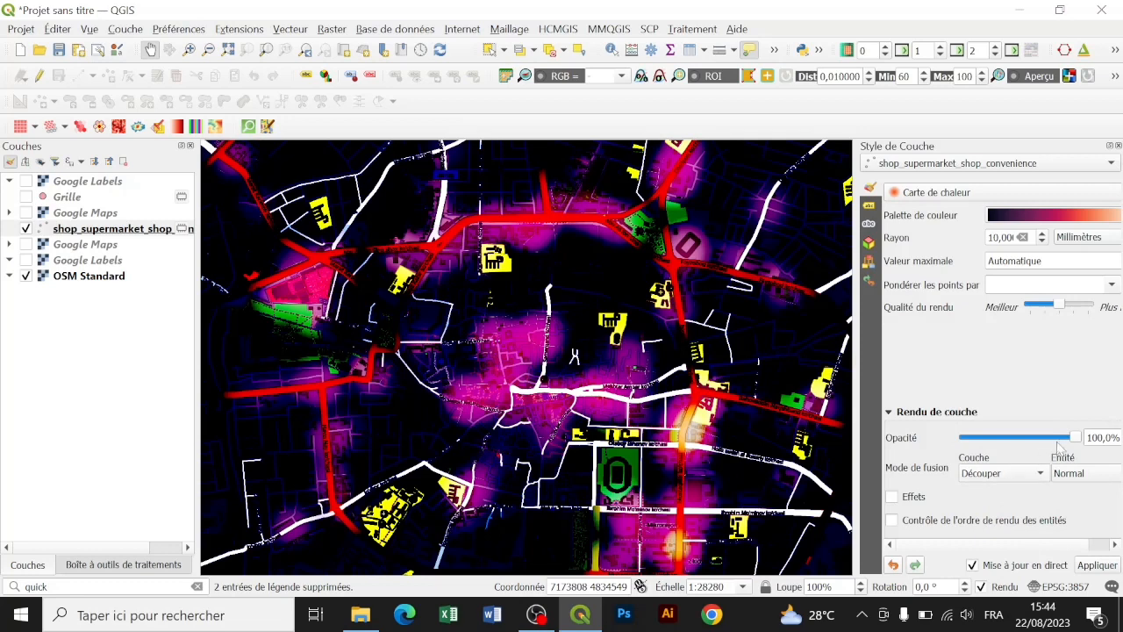
{"action": "left_click_drag", "start_coordinate": [1078, 440], "coordinate": [1032, 454]}
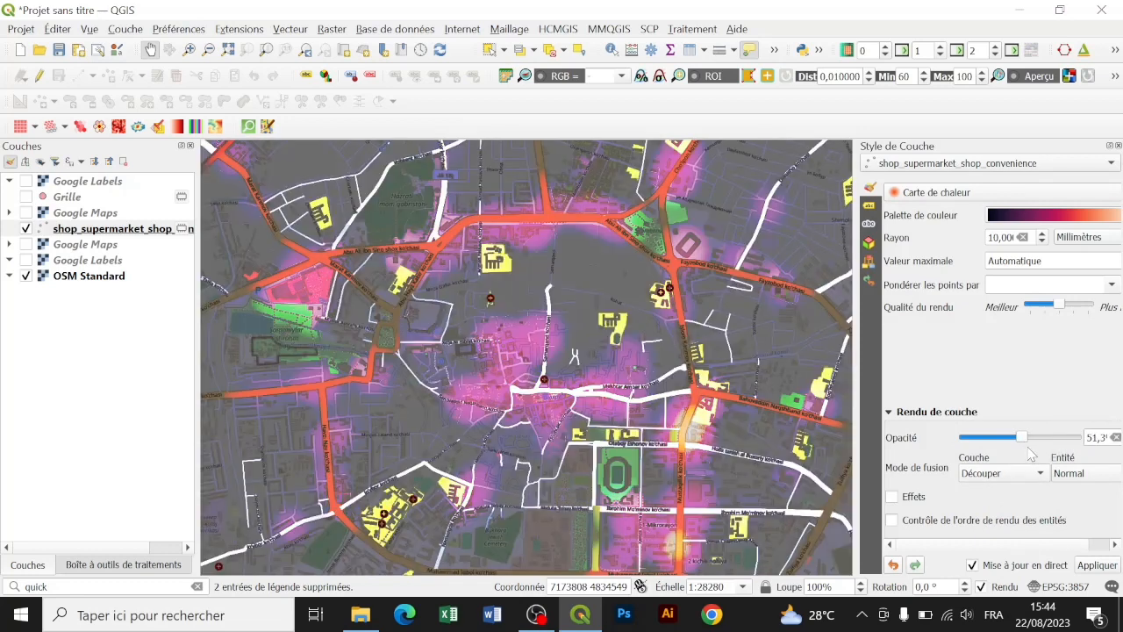
- Set the heat map's layer blending mode to Multiplier and its opacity to about 37.6%
{"action": "left_click", "coordinate": [1003, 476]}
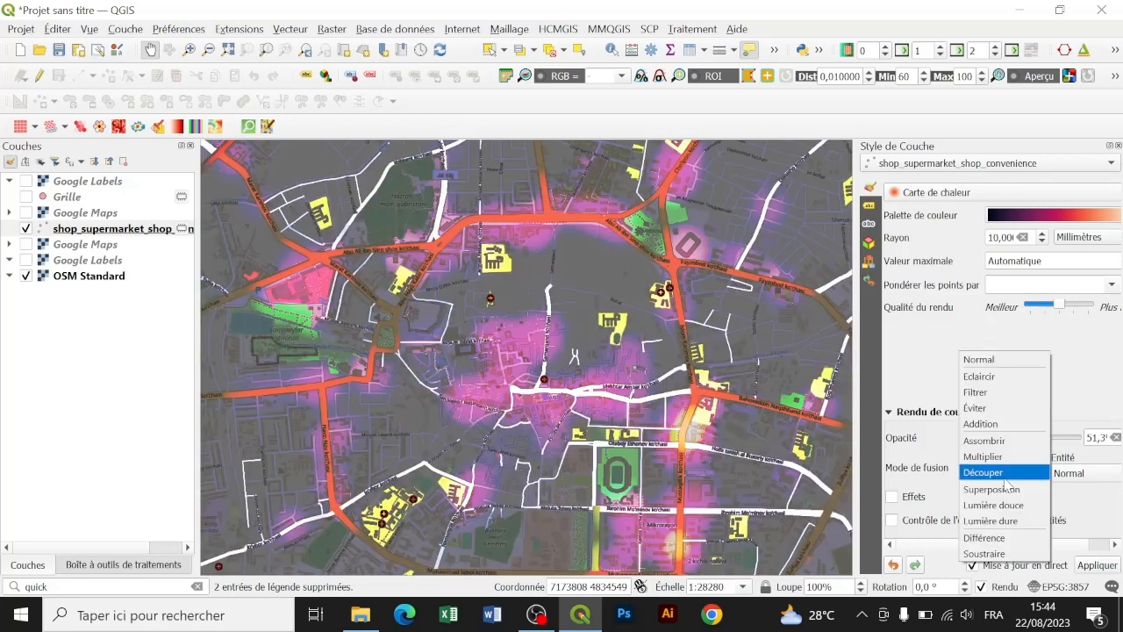
{"action": "left_click", "coordinate": [1005, 458]}
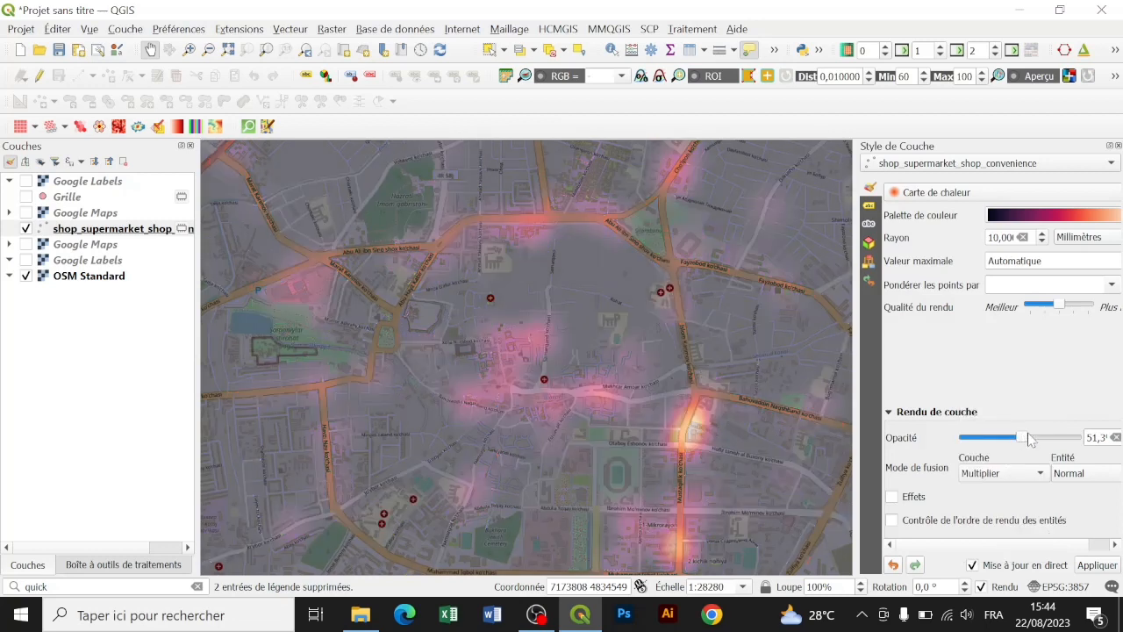
{"action": "mouse_move", "coordinate": [1021, 437]}
{"action": "left_mouse_down"}
{"action": "mouse_move", "coordinate": [1029, 446]}
{"action": "mouse_move", "coordinate": [1000, 447]}
{"action": "mouse_move", "coordinate": [1013, 445]}
{"action": "left_mouse_up"}
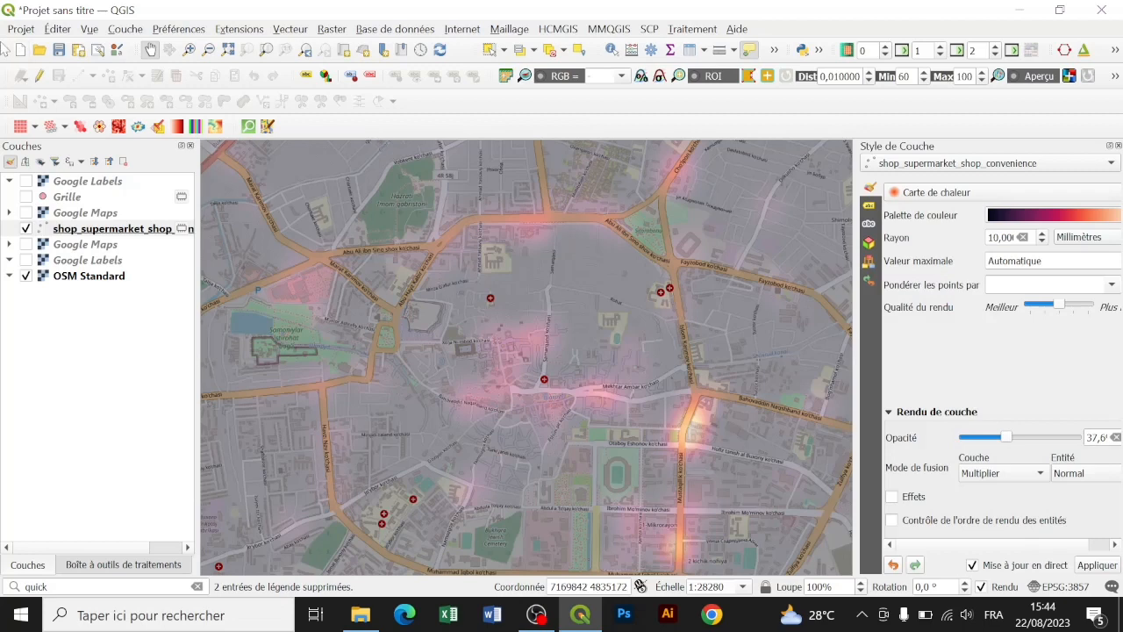
- Style the shop layer with a single symbol (Symbole Unique) of 2.6 mm and set its layer opacity to 100%
{"action": "left_click", "coordinate": [950, 188]}
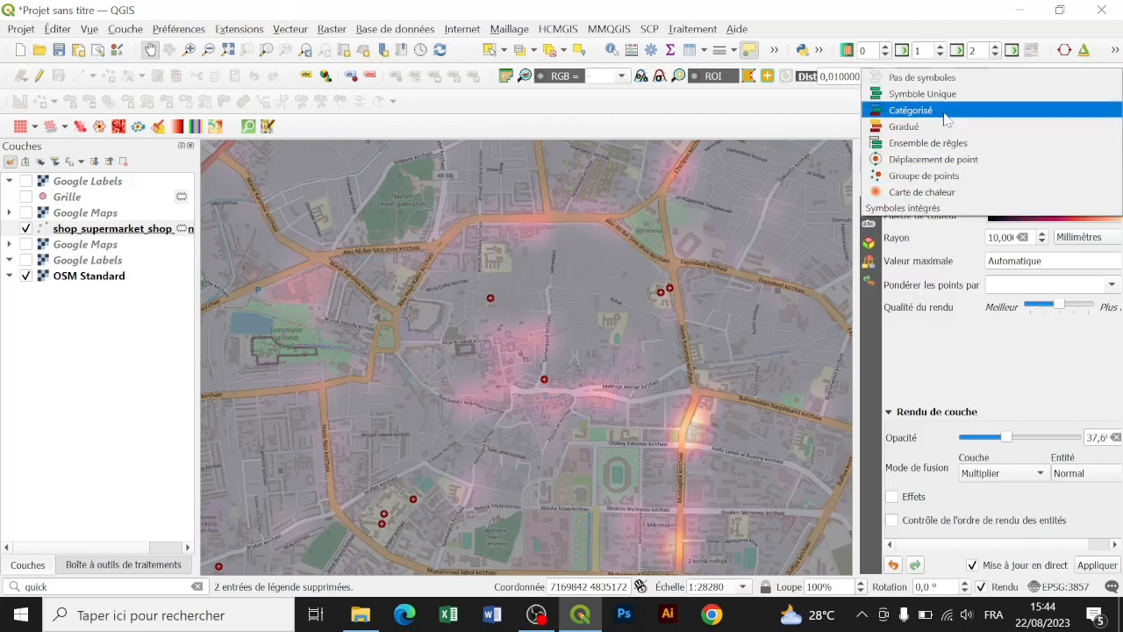
{"action": "left_click", "coordinate": [945, 94]}
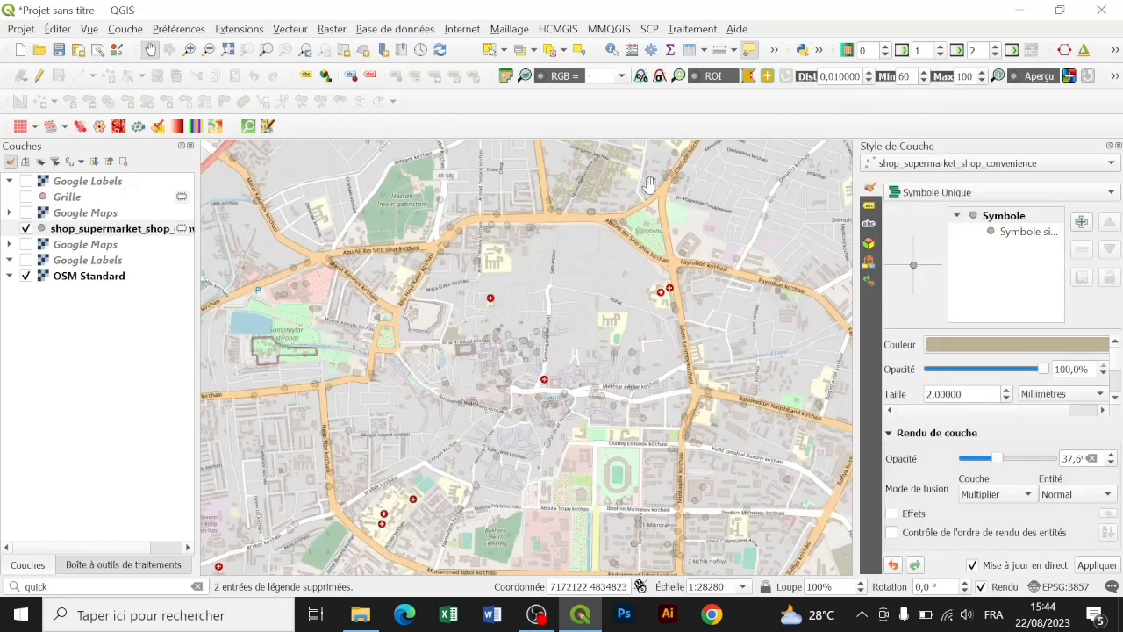
{"action": "scroll", "coordinate": [965, 394], "scroll_direction": "up", "scroll_amount": 3}
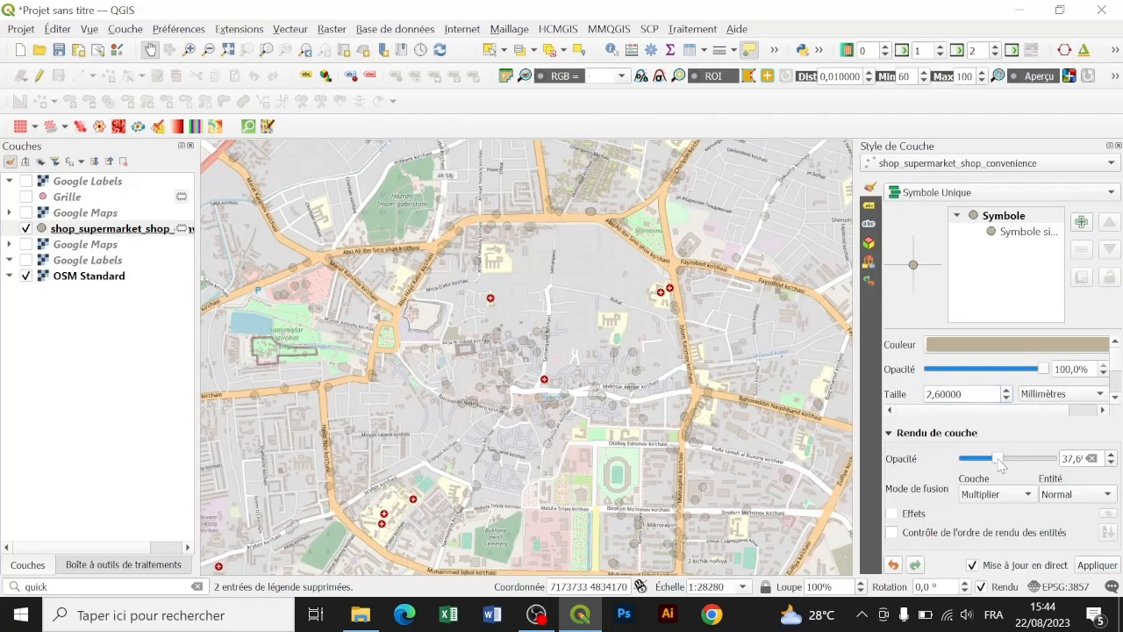
{"action": "left_click_drag", "start_coordinate": [997, 458], "coordinate": [1053, 458]}
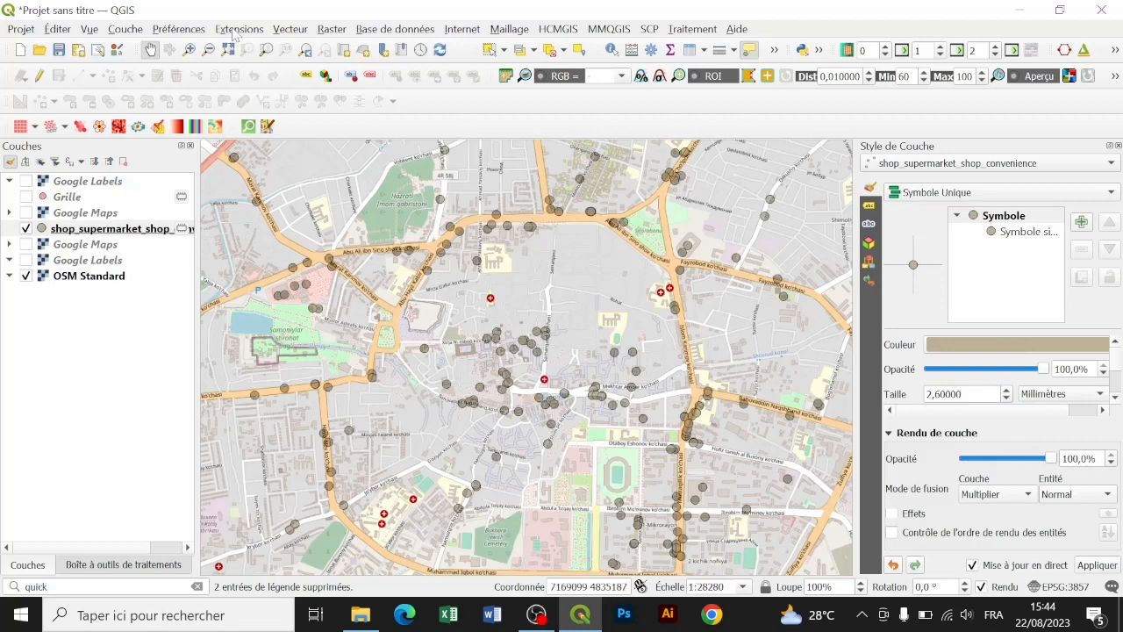
- Open the Styled density map tool for the shop_supermarket_shop_convenience layer and move its dialog higher on the screen
{"action": "left_click", "coordinate": [237, 29]}
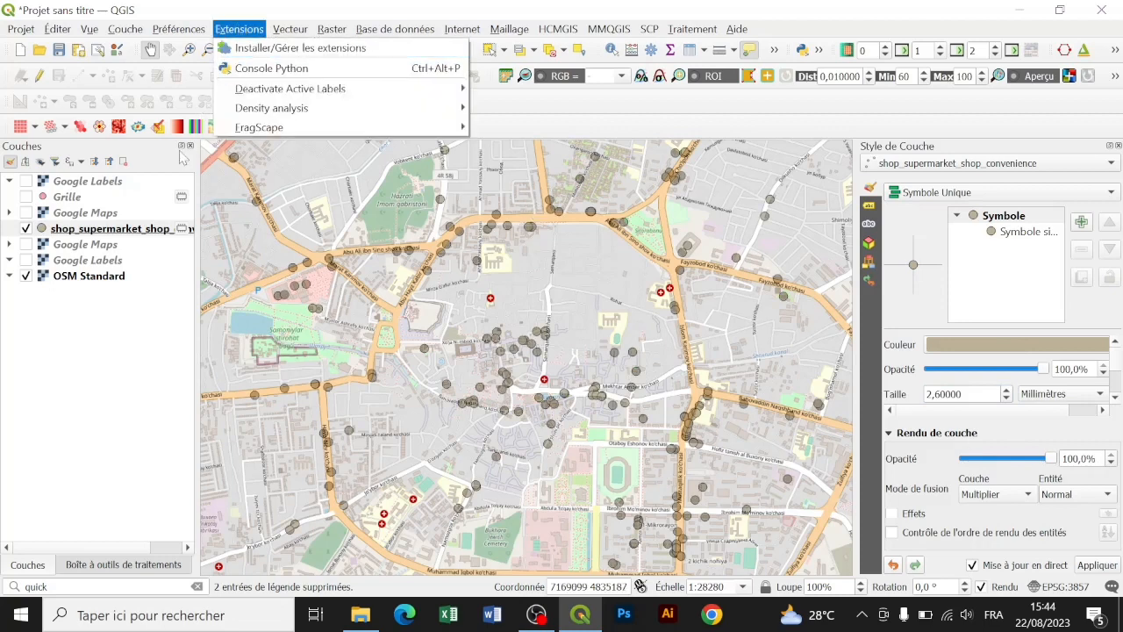
{"action": "left_click", "coordinate": [118, 345]}
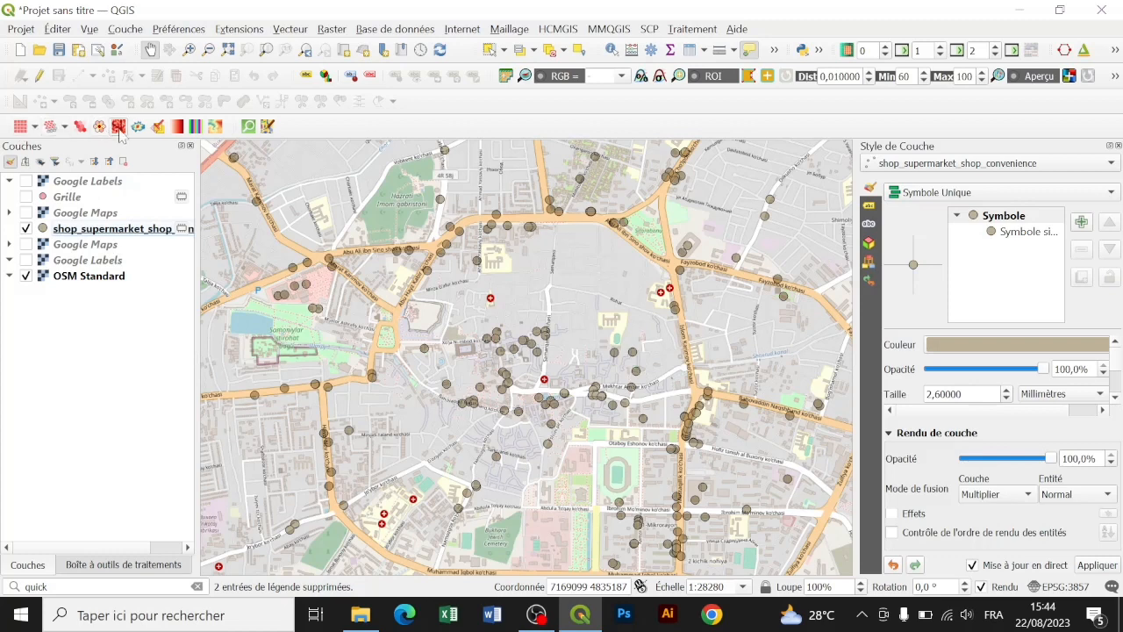
{"action": "left_click", "coordinate": [145, 229]}
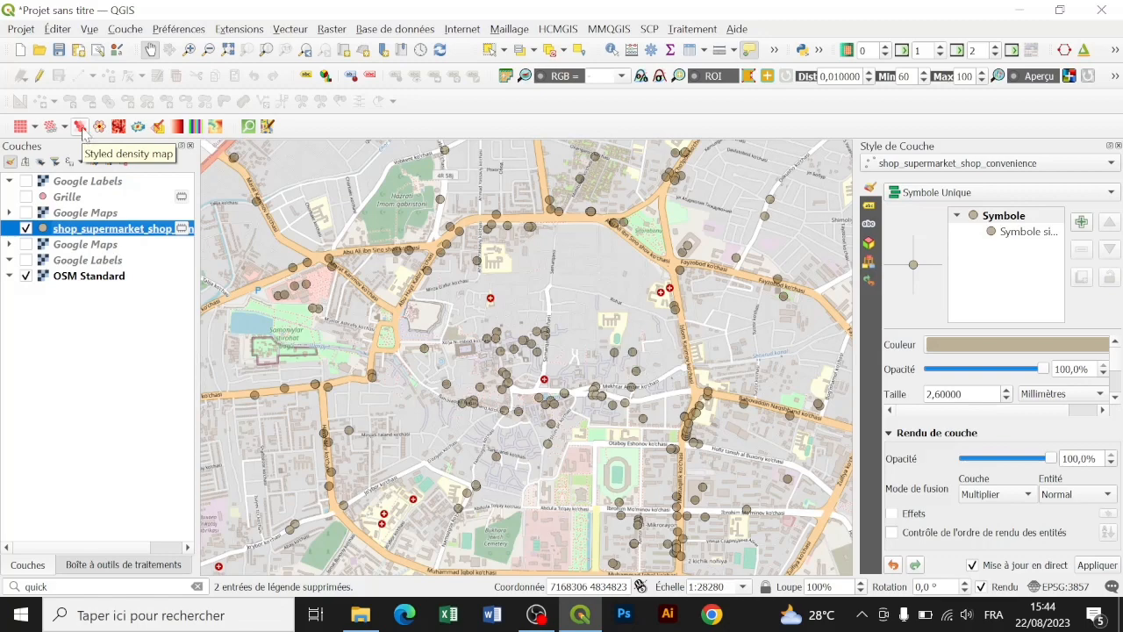
{"action": "left_click", "coordinate": [80, 128]}
{"action": "left_click_drag", "start_coordinate": [432, 156], "coordinate": [437, 93]}
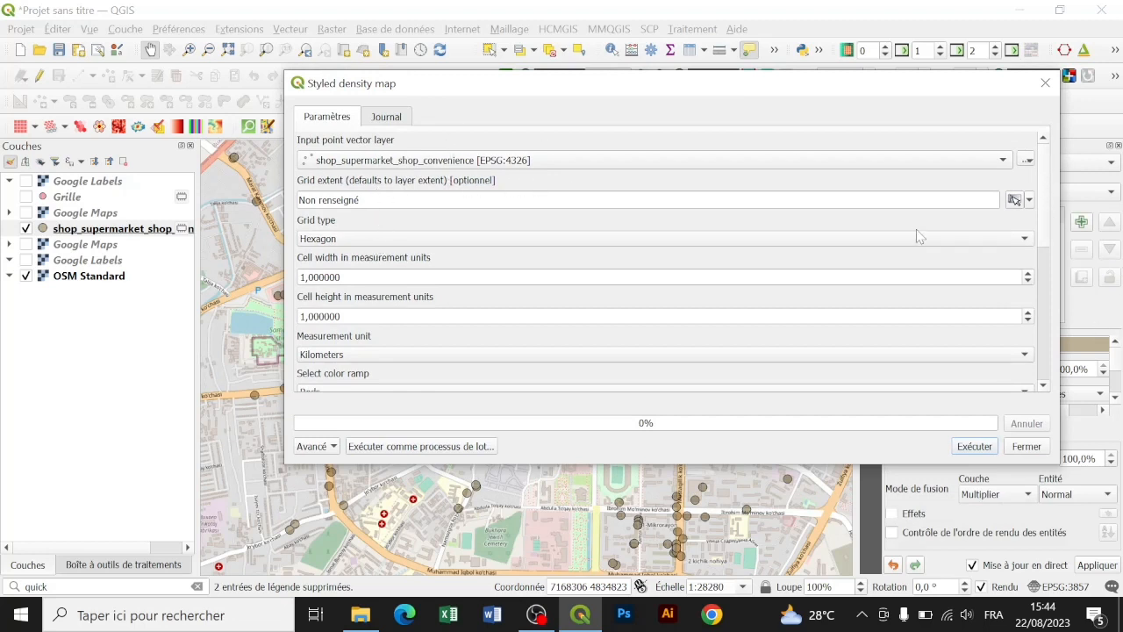
- Set the density map's grid extent to the current map canvas extent and its grid type to Hexagon
{"action": "left_click", "coordinate": [1030, 201]}
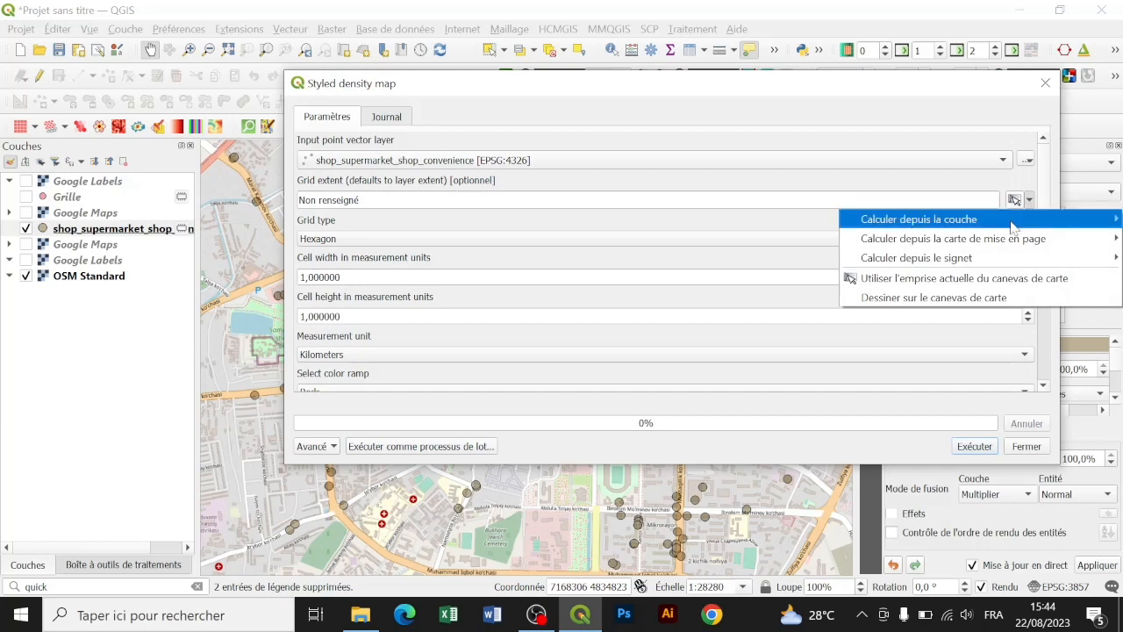
{"action": "mouse_move", "coordinate": [1014, 225]}
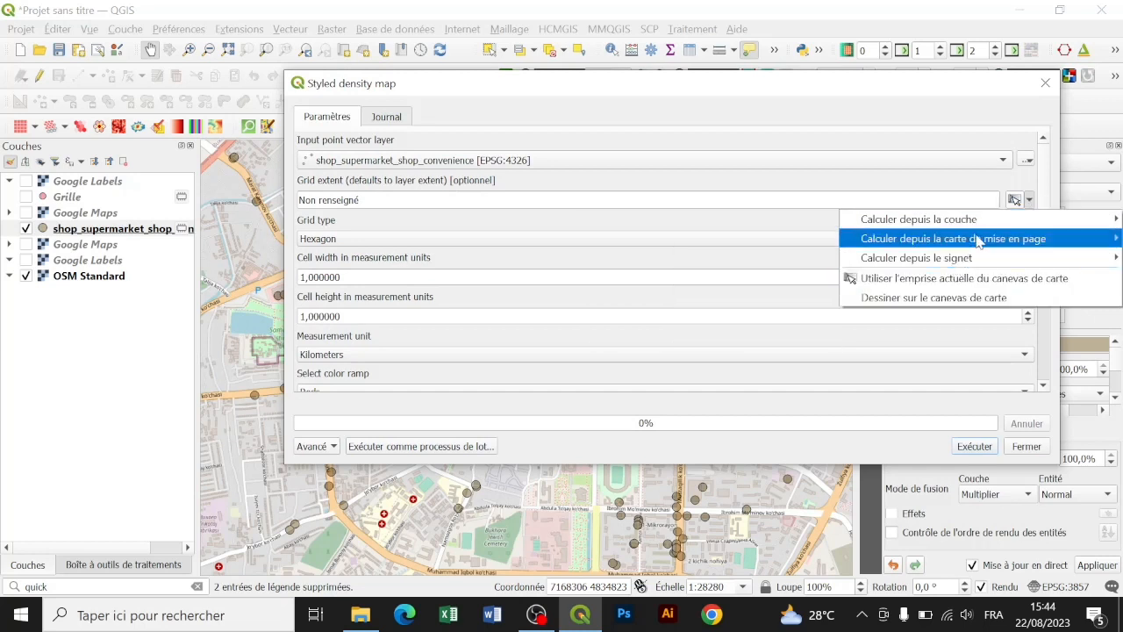
{"action": "left_click", "coordinate": [972, 277]}
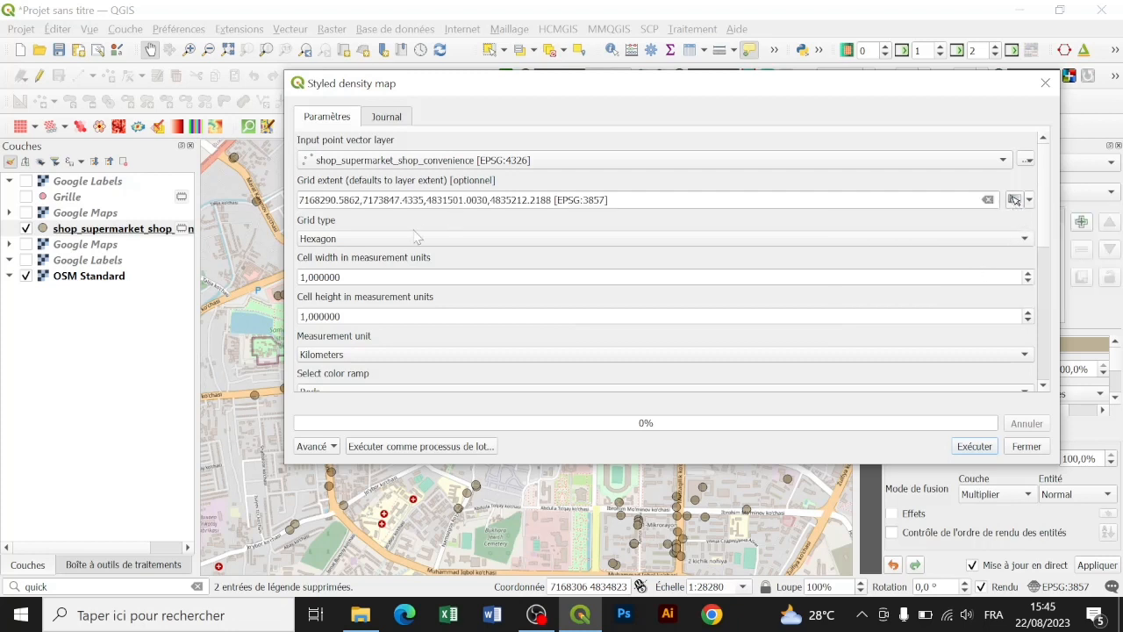
{"action": "left_click", "coordinate": [360, 239]}
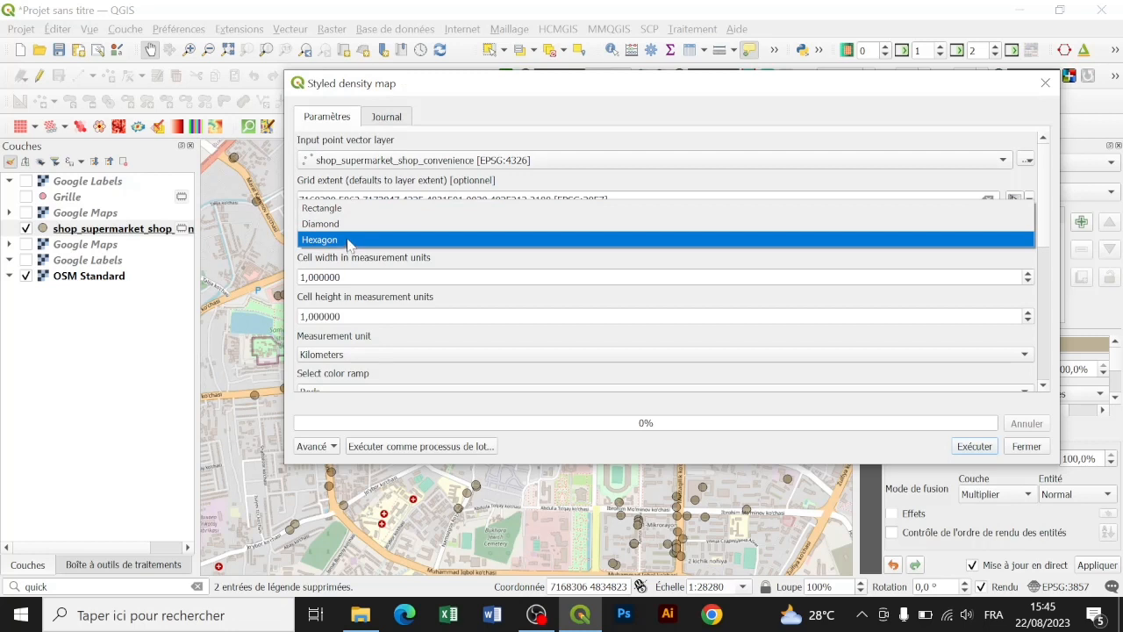
{"action": "left_click", "coordinate": [350, 241]}
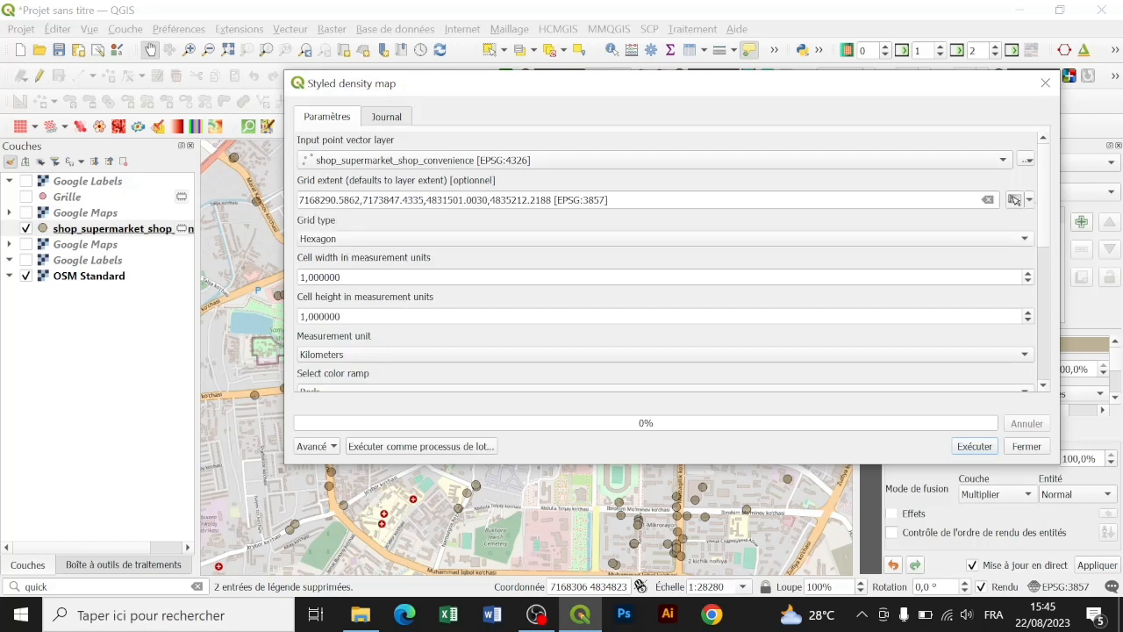
{"action": "double_click", "coordinate": [362, 277]}
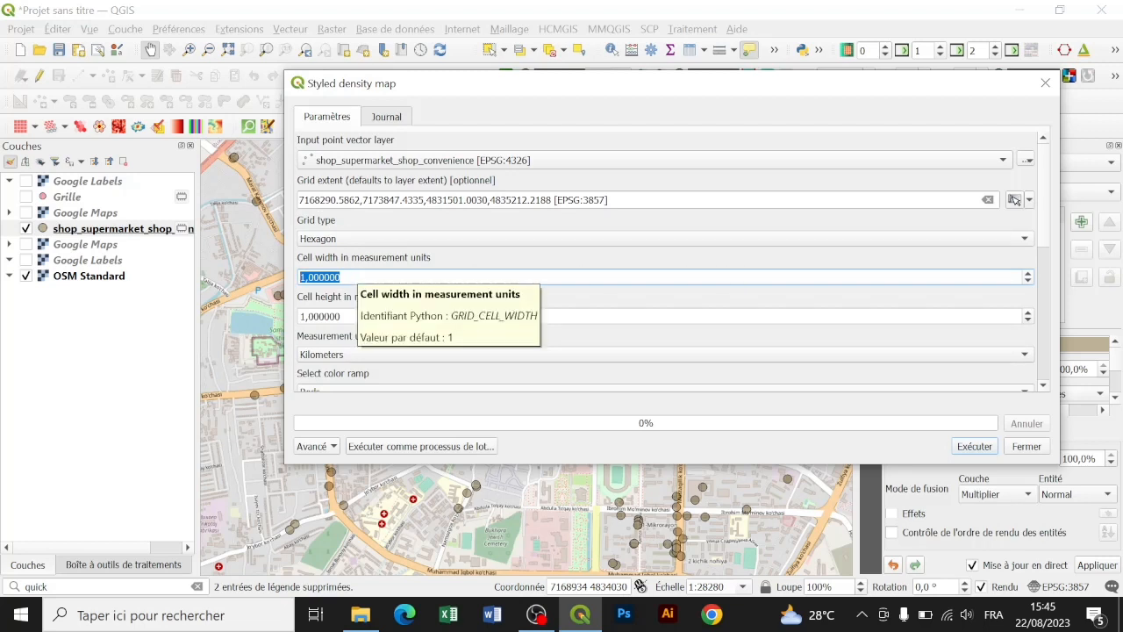
{"action": "scroll", "coordinate": [1043, 223], "scroll_direction": "down", "scroll_amount": 2}
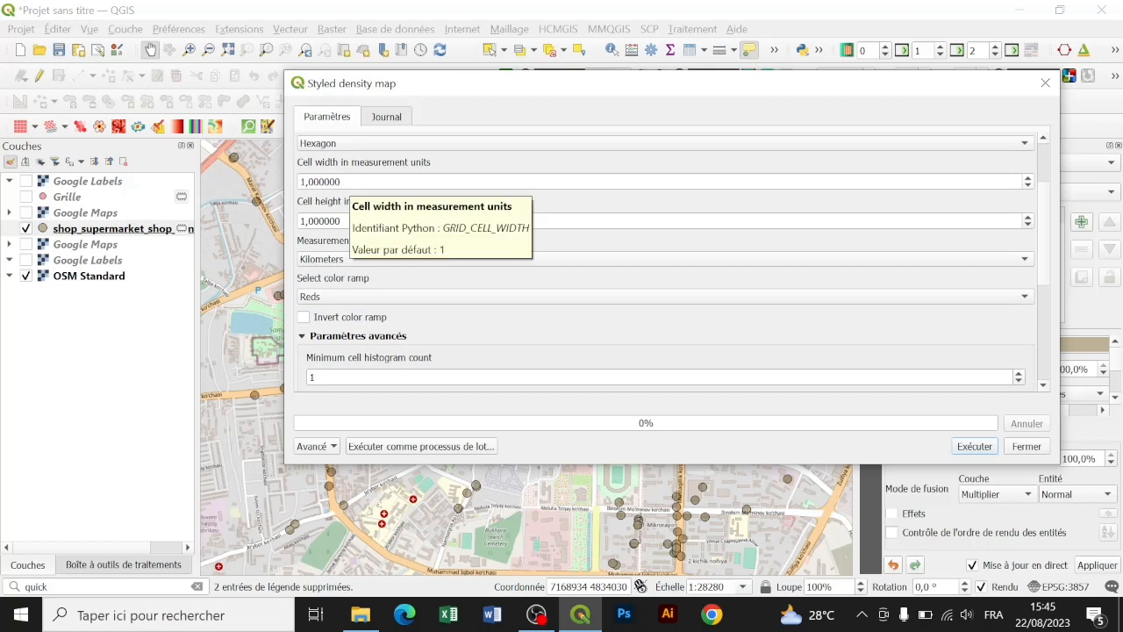
- Measure a straight west-east distance in metres across the southern part of the map
{"action": "left_click", "coordinate": [719, 50]}
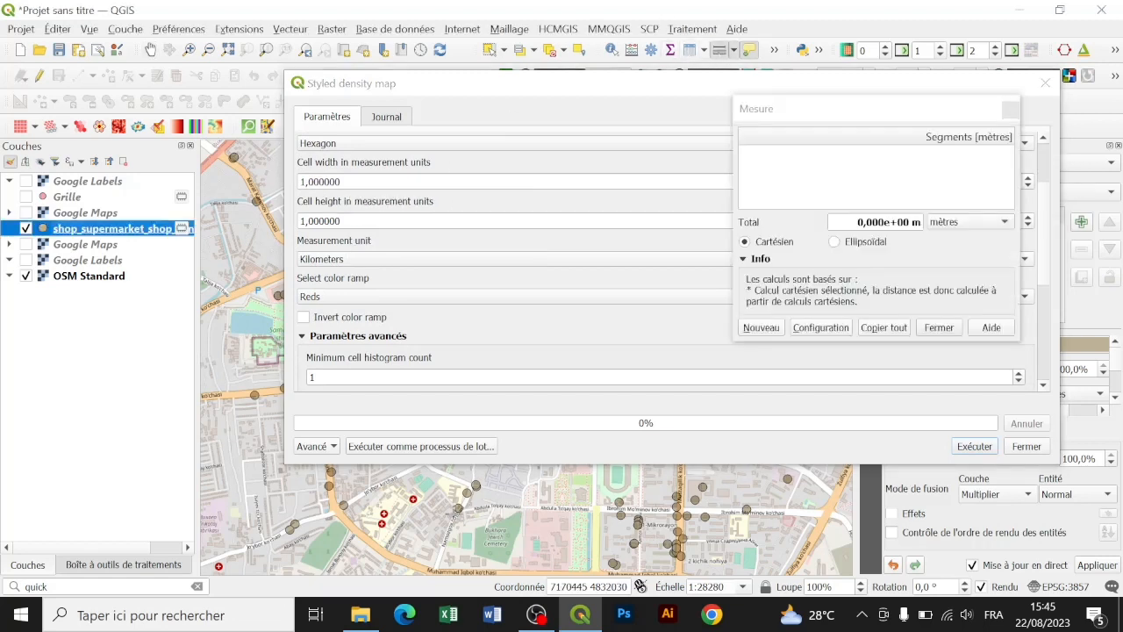
{"action": "left_click", "coordinate": [456, 515]}
{"action": "right_click", "coordinate": [565, 516]}
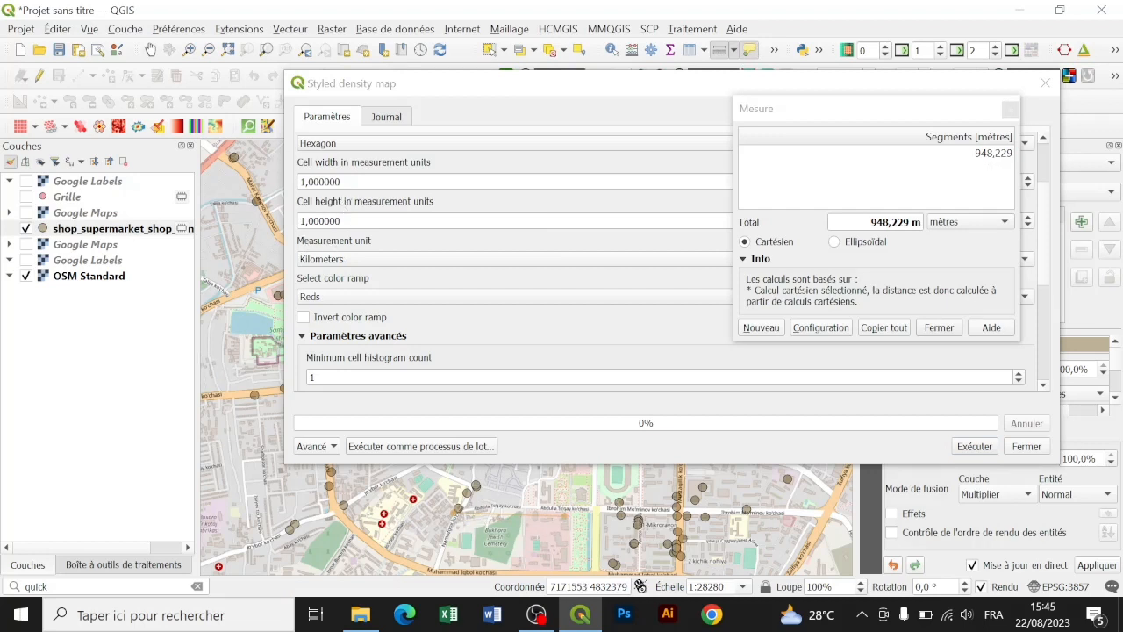
- Set the density map's cell width and cell height to 500 with Meters as the measurement unit
{"action": "left_click", "coordinate": [351, 182]}
{"action": "key", "text": "ctrl+a"}
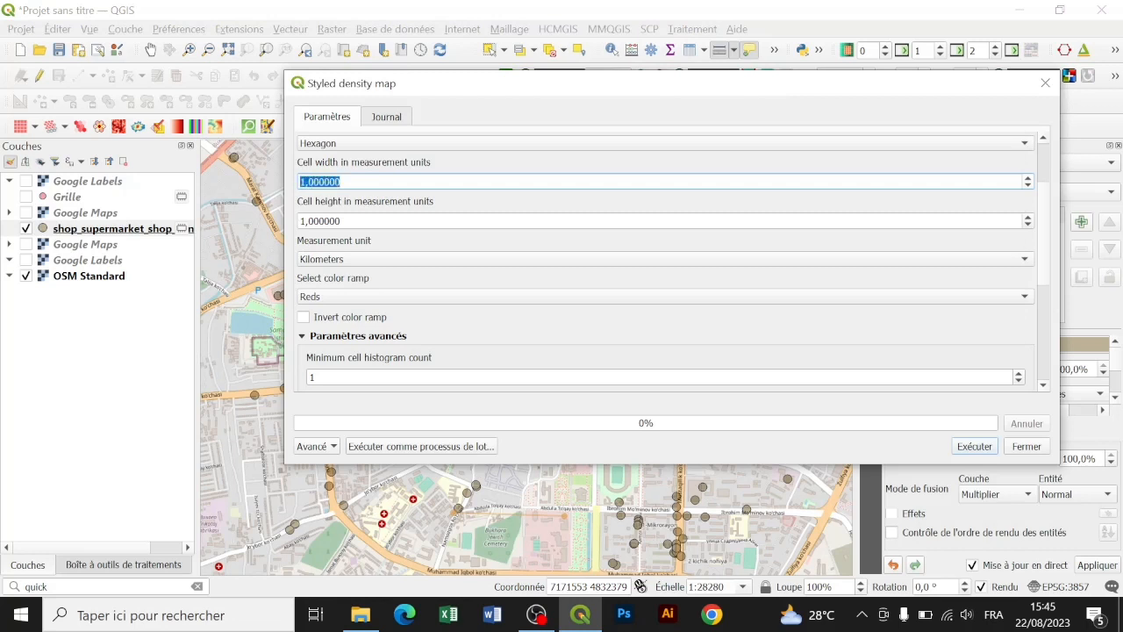
{"action": "type", "text": "5"}
{"action": "key", "text": "Tab"}
{"action": "type", "text": "50"}
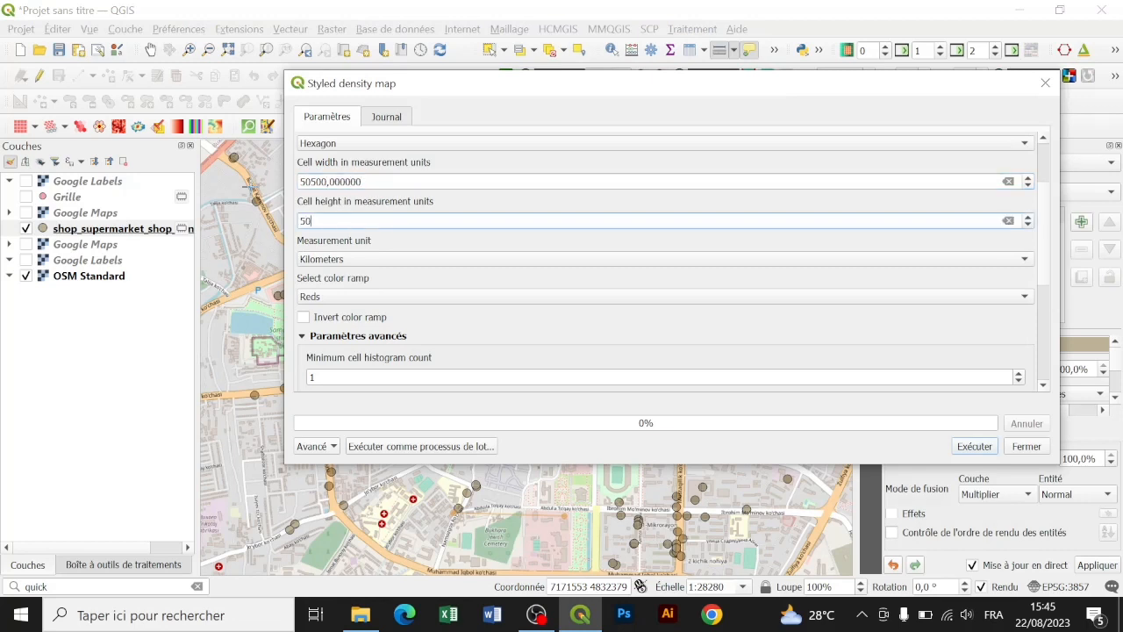
{"action": "key", "text": "shift+Tab"}
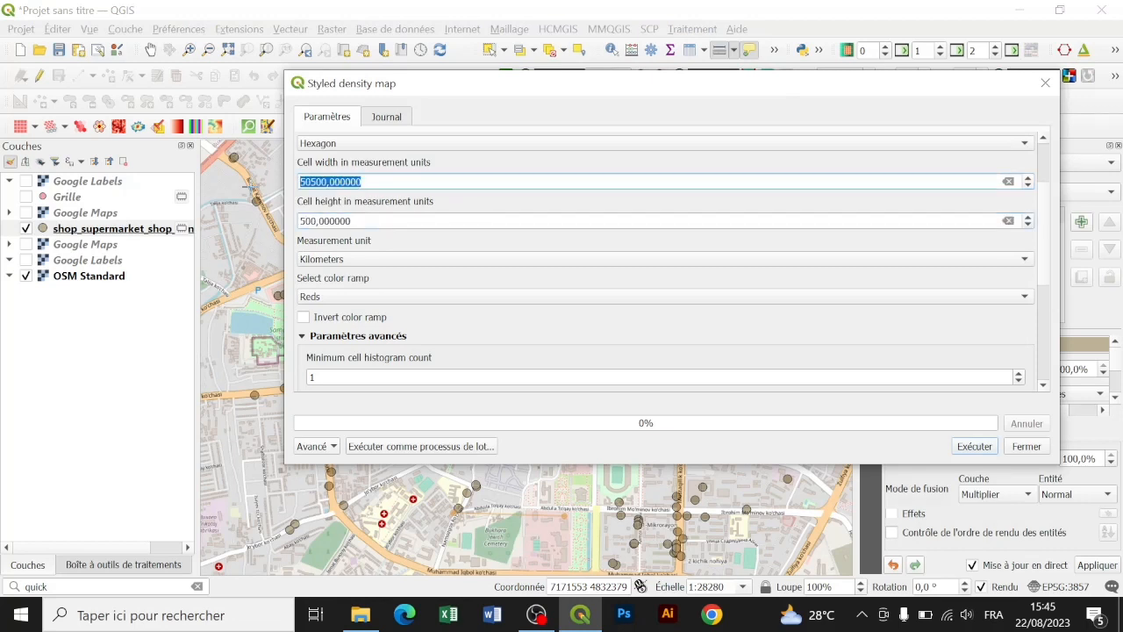
{"action": "type", "text": "500"}
{"action": "key", "text": "Tab"}
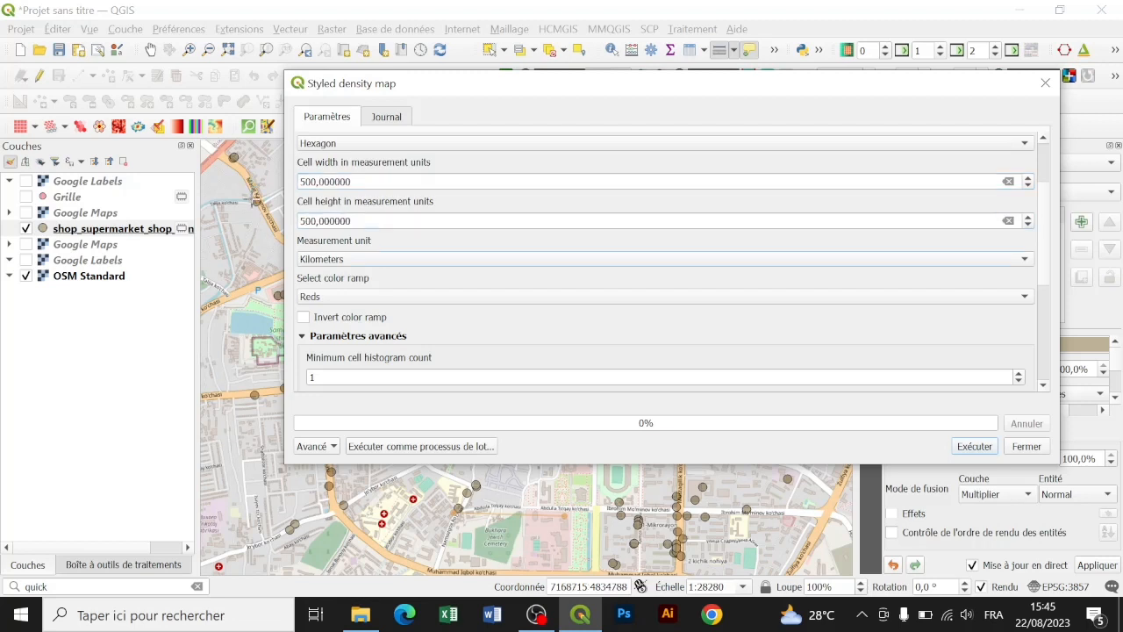
{"action": "left_click", "coordinate": [383, 260]}
{"action": "left_click", "coordinate": [373, 278]}
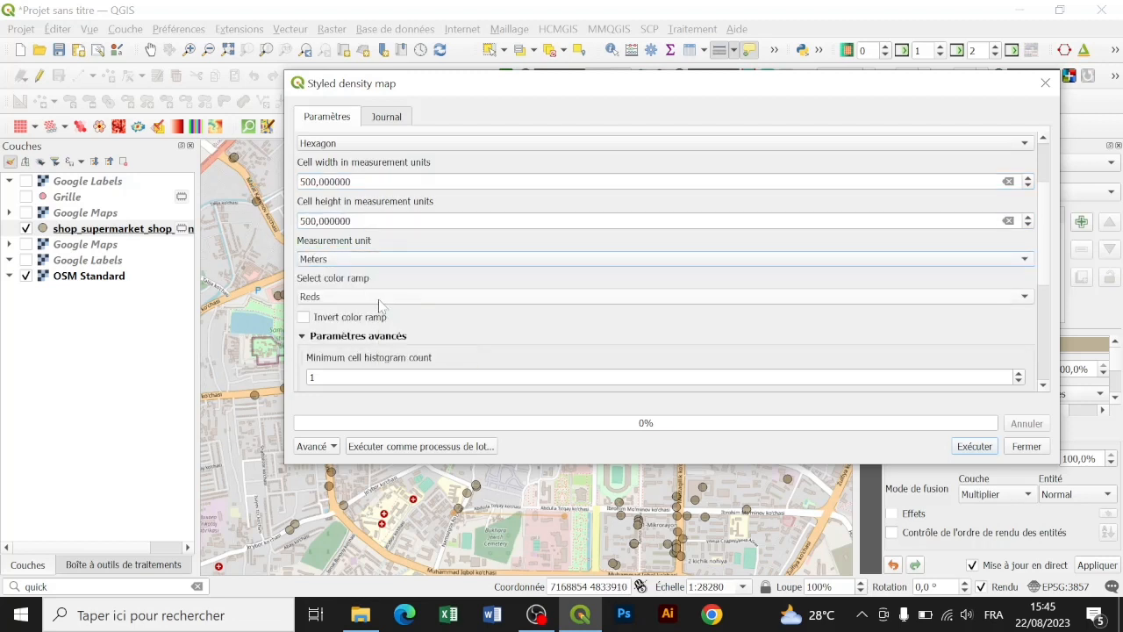
- Choose RdYlGn as the density map's color ramp
{"action": "left_click", "coordinate": [377, 298]}
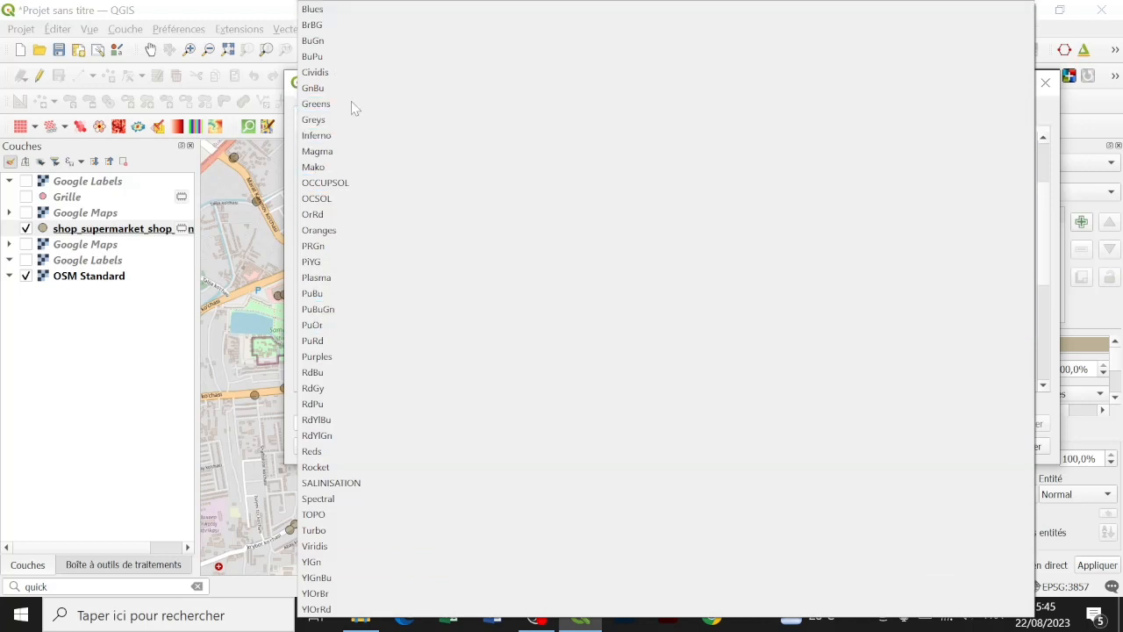
{"action": "left_click", "coordinate": [321, 547]}
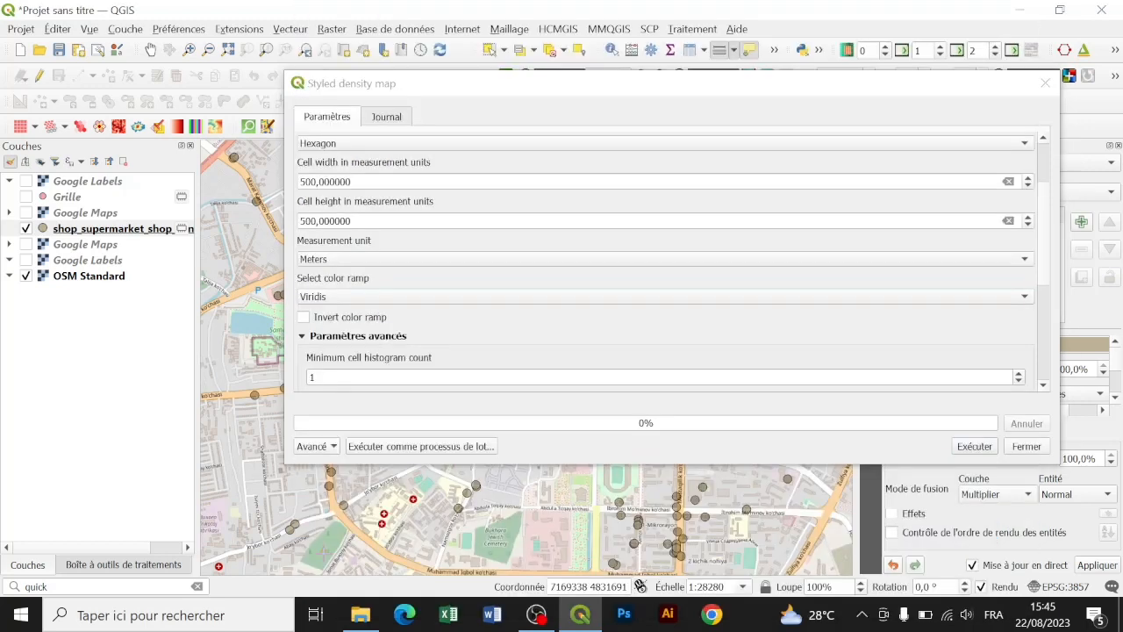
{"action": "left_click", "coordinate": [453, 303]}
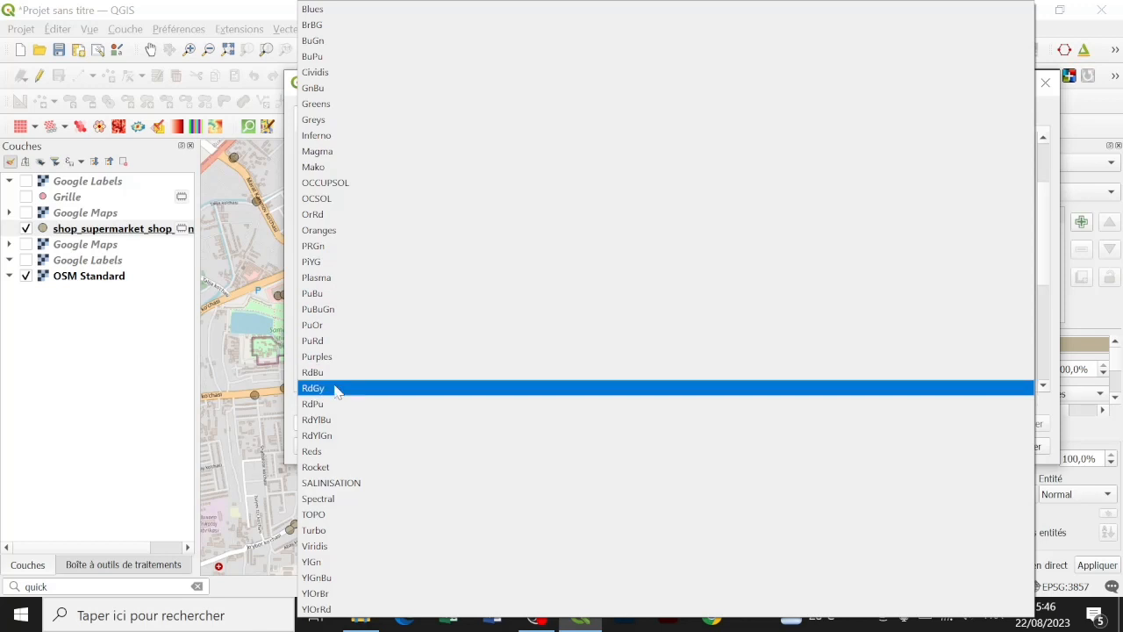
{"action": "left_click", "coordinate": [331, 439]}
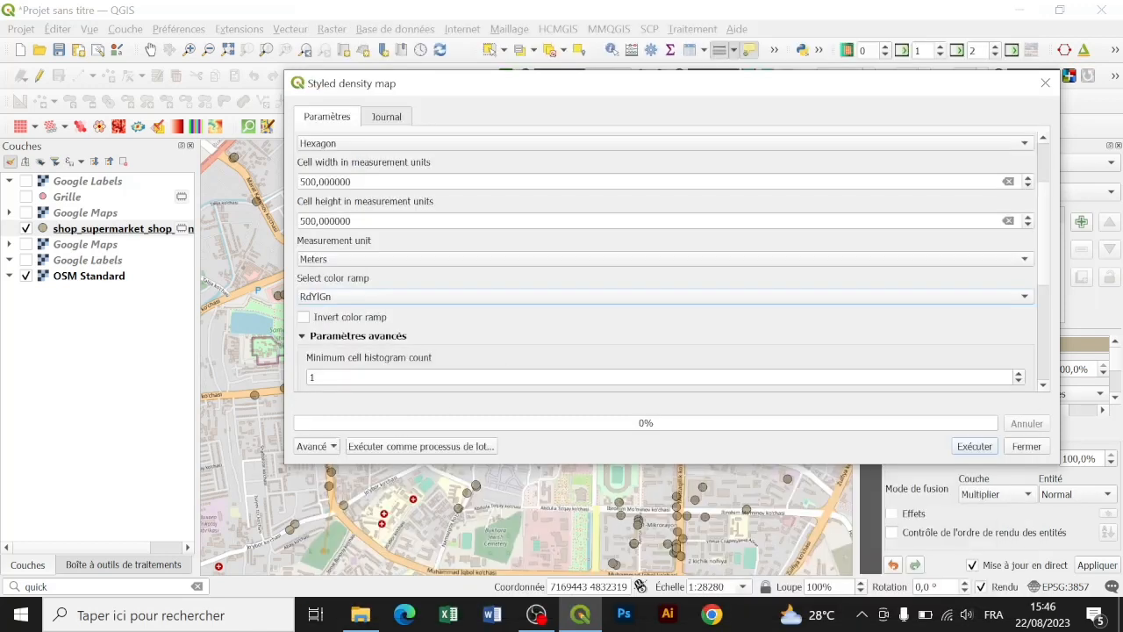
- Set the color ramp mode to Natural Breaks (Jenks), then run the Styled density map tool and close its dialog
{"action": "left_click", "coordinate": [1044, 341]}
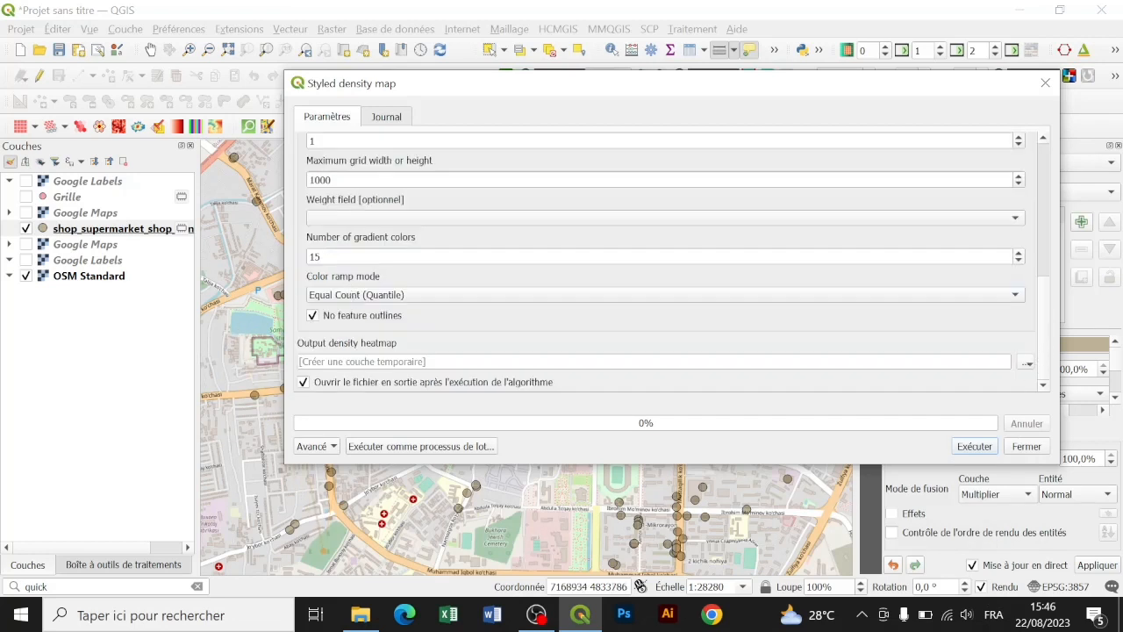
{"action": "left_click", "coordinate": [359, 295]}
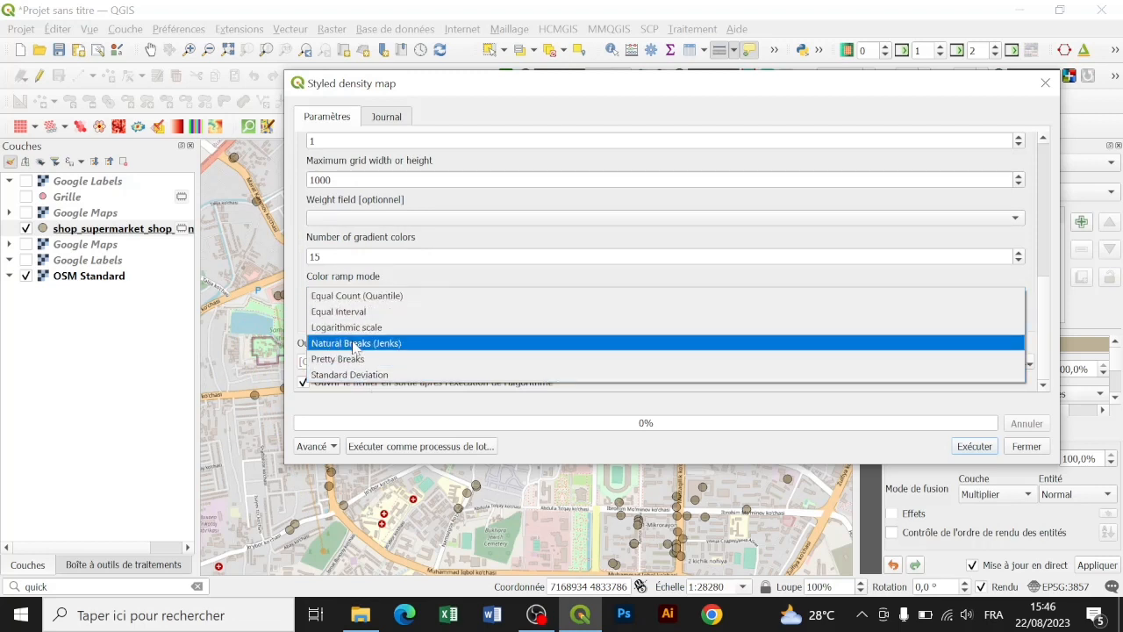
{"action": "left_click", "coordinate": [355, 343]}
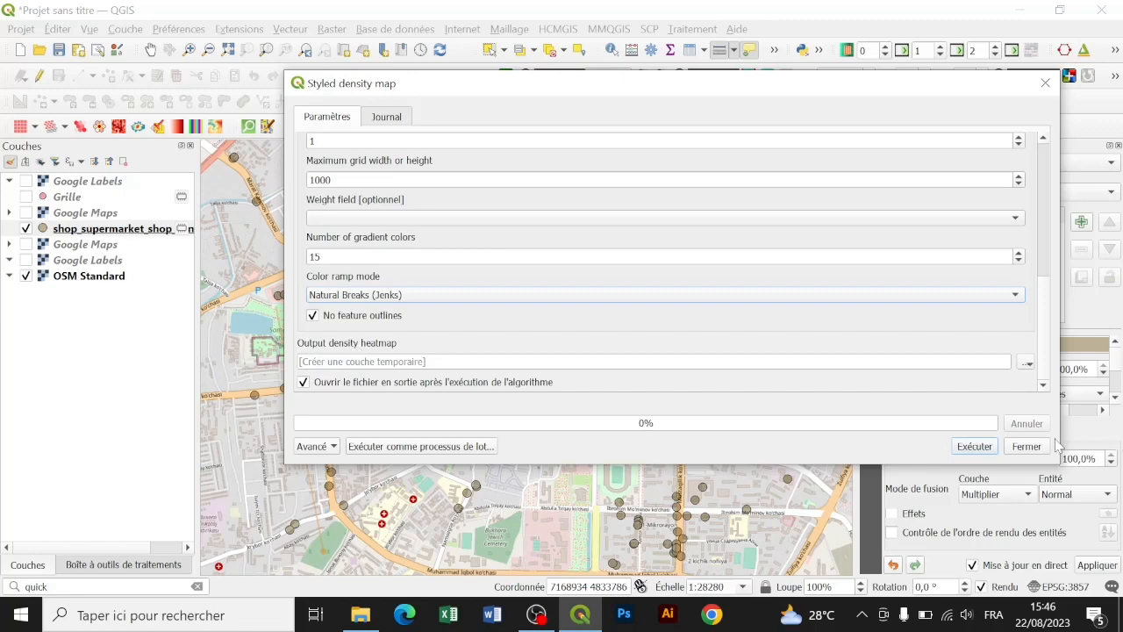
{"action": "left_click", "coordinate": [974, 445]}
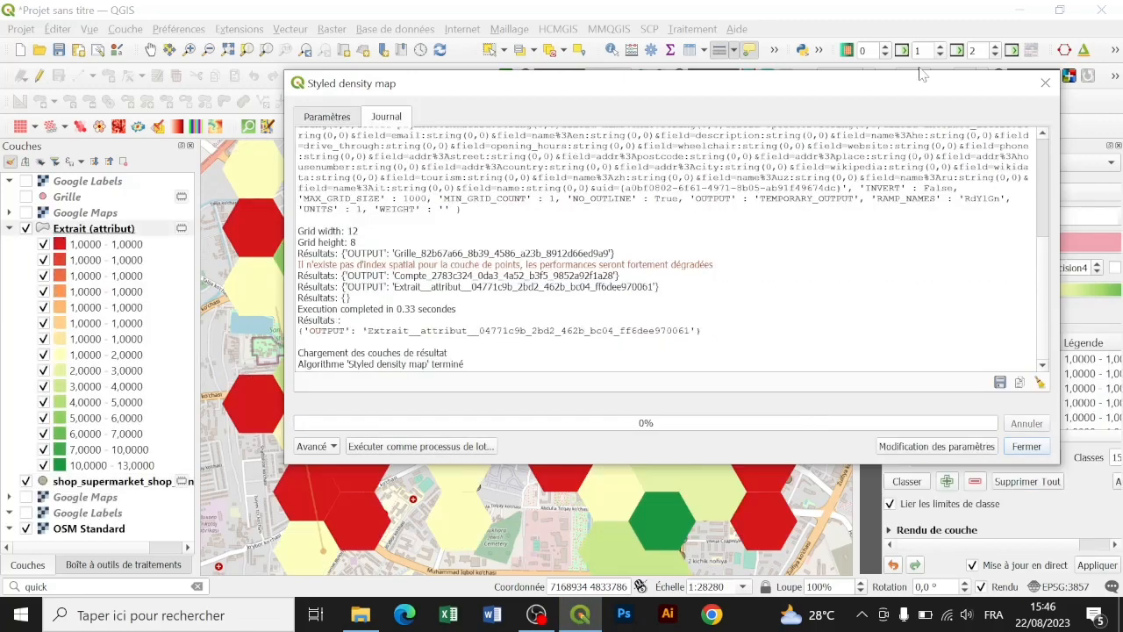
{"action": "left_click_drag", "start_coordinate": [912, 91], "coordinate": [862, 251]}
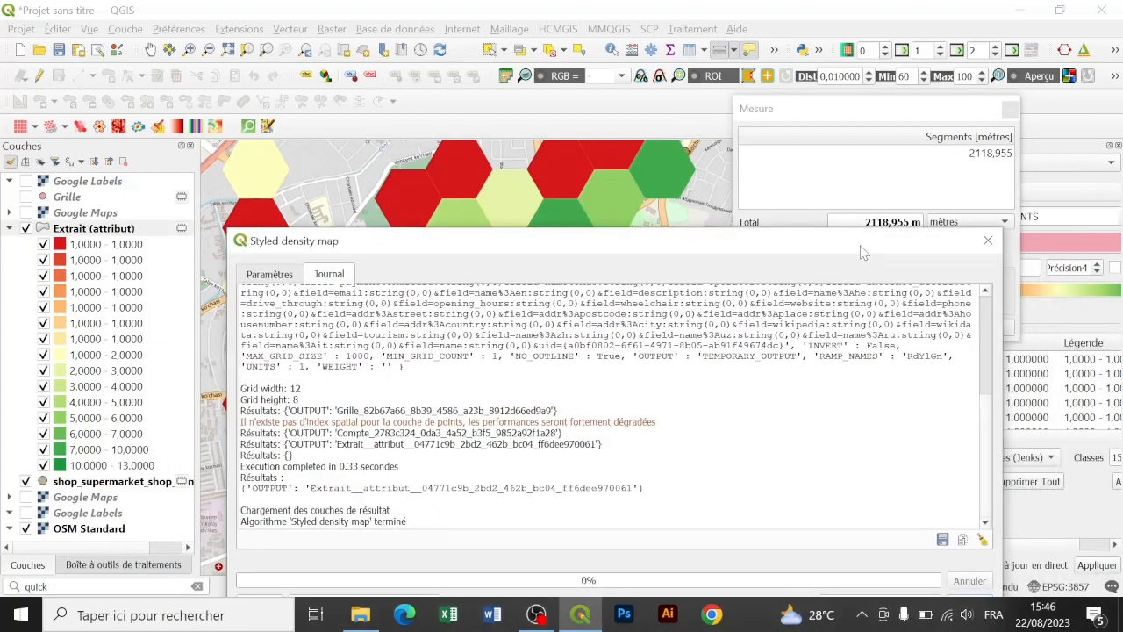
{"action": "left_click", "coordinate": [987, 240]}
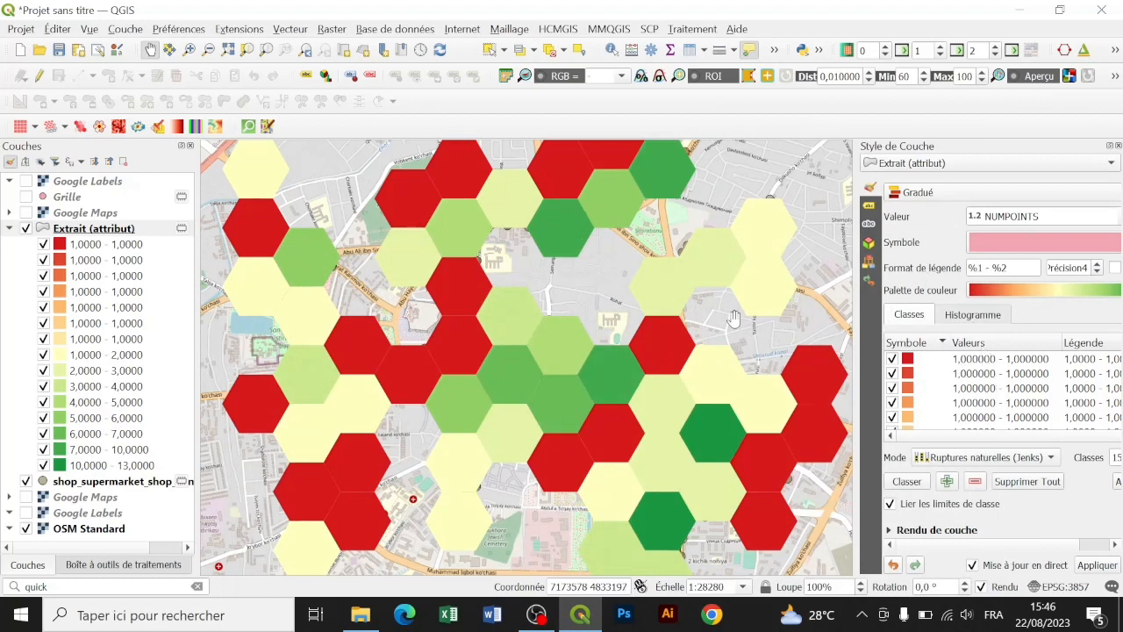
- Collapse the legend of the Extrait (attribut) layer and hide both that layer and the shop_supermarket layer
{"action": "left_click", "coordinate": [9, 229]}
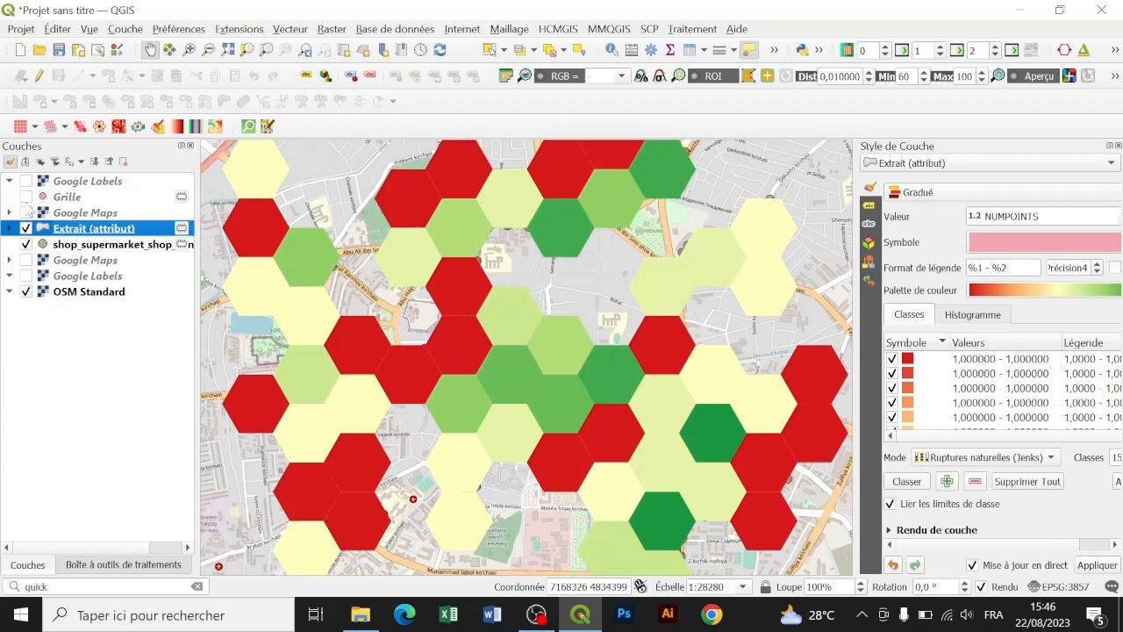
{"action": "left_click", "coordinate": [10, 229]}
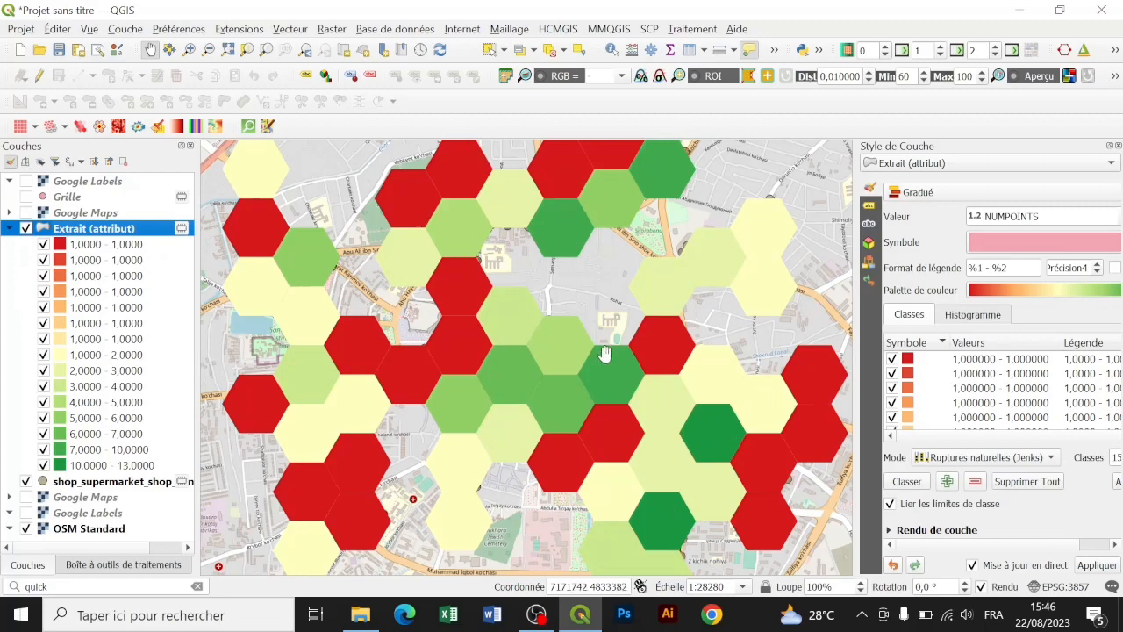
{"action": "left_click", "coordinate": [25, 228]}
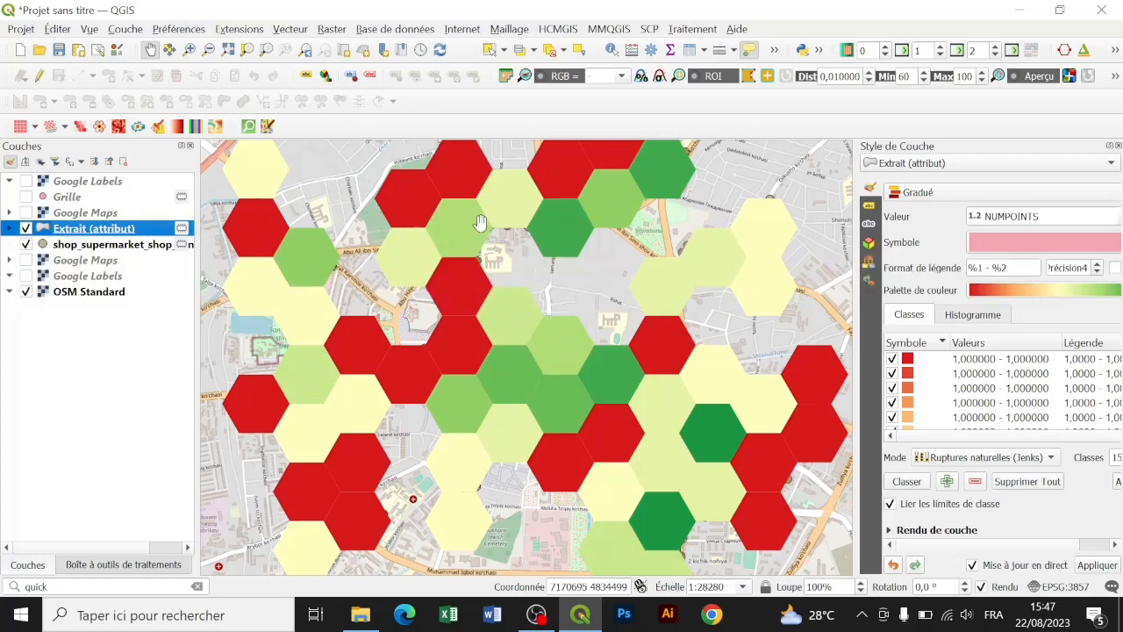
{"action": "left_click", "coordinate": [26, 228]}
{"action": "left_click", "coordinate": [25, 244]}
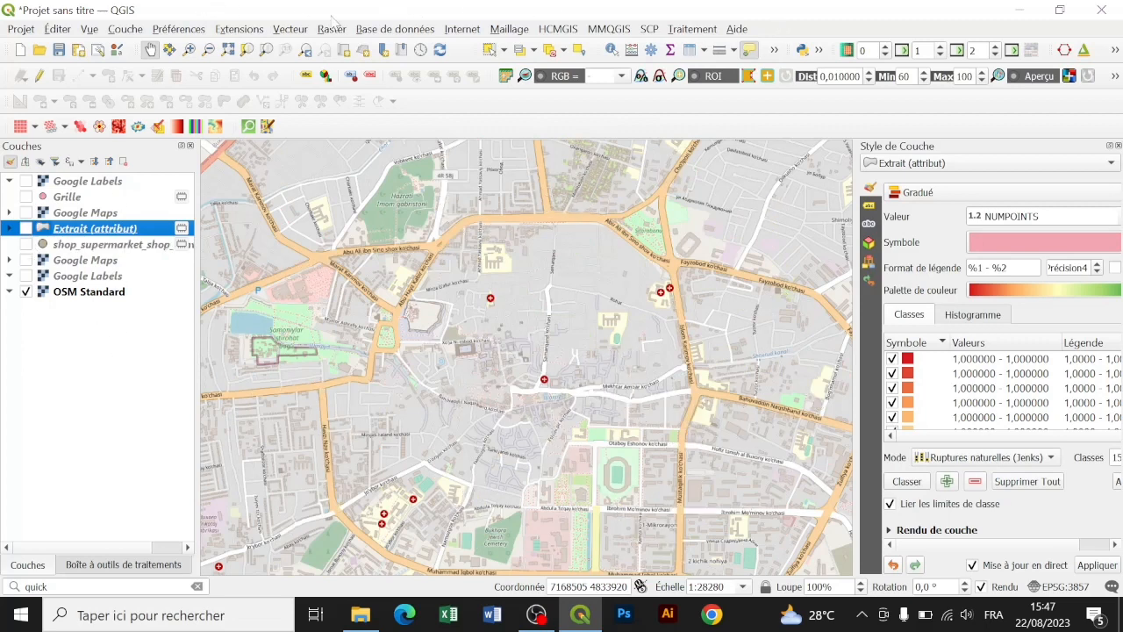
- Search the plugin manager for Opentopo, view the OpenTopography DEM Downloader plugin's details and close the manager
{"action": "left_click", "coordinate": [239, 29]}
{"action": "left_click", "coordinate": [277, 45]}
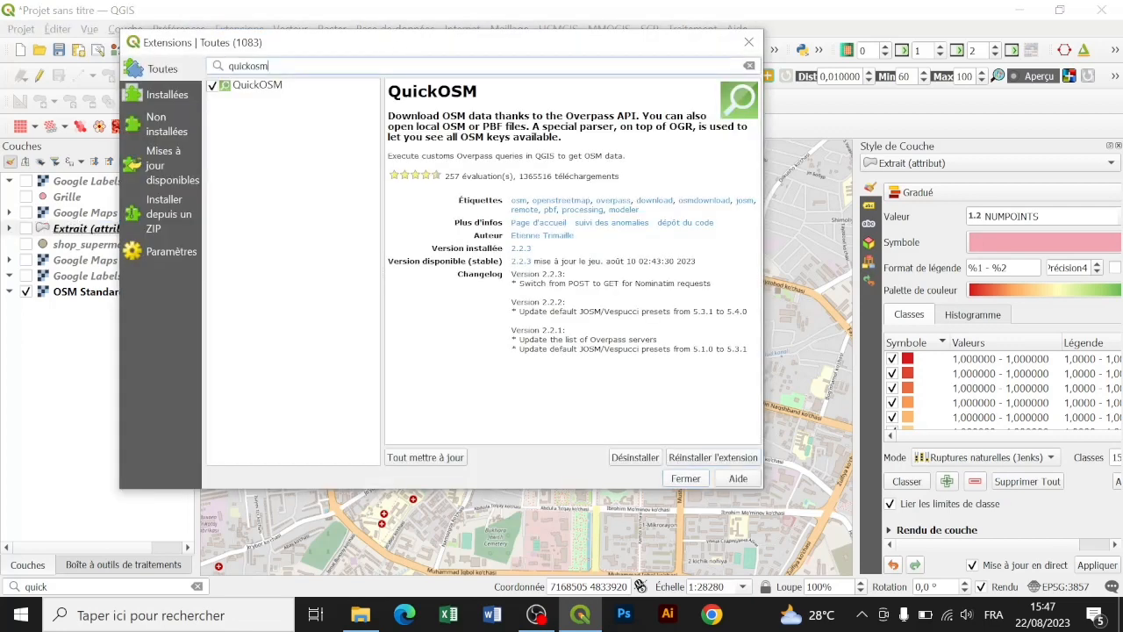
{"action": "double_click", "coordinate": [248, 66]}
{"action": "type", "text": "Opentop"}
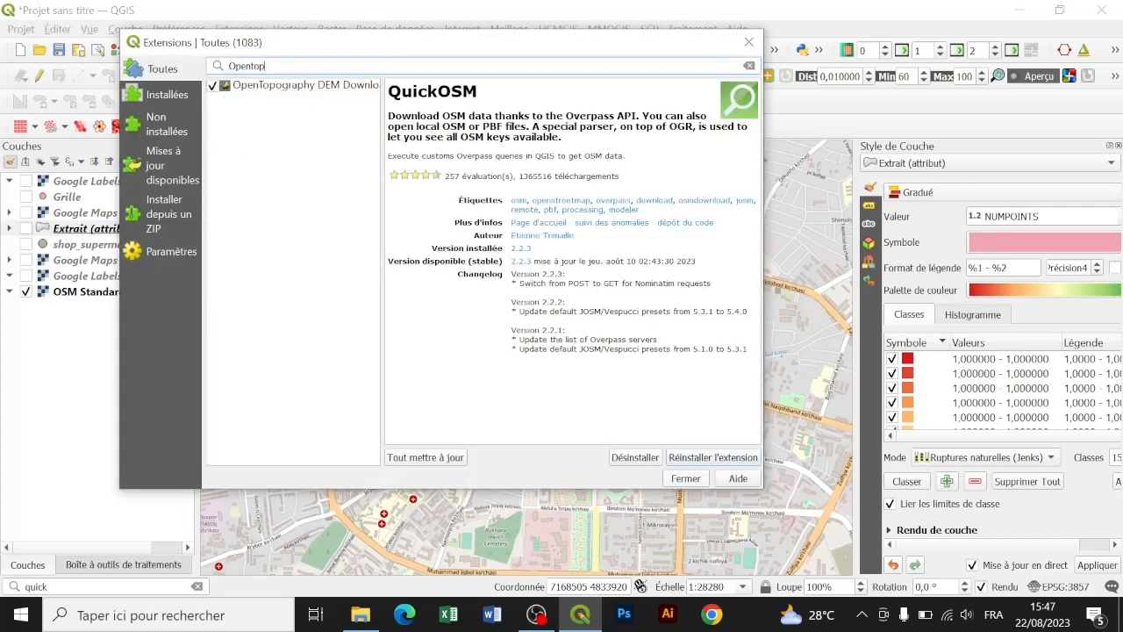
{"action": "type", "text": "o"}
{"action": "left_click", "coordinate": [357, 87]}
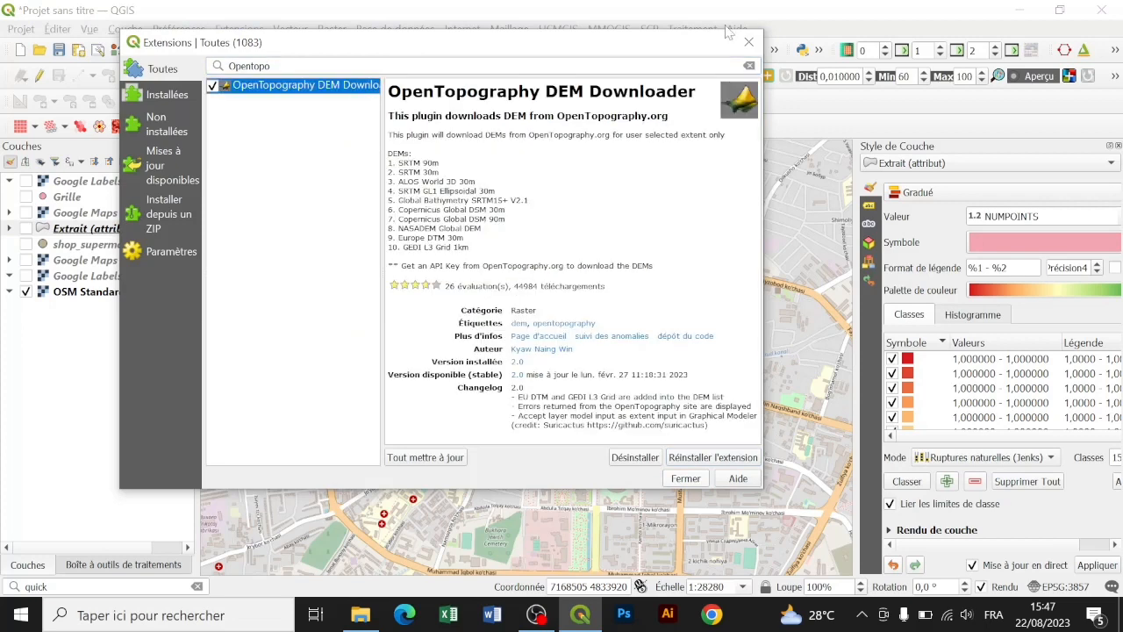
{"action": "left_click", "coordinate": [748, 42]}
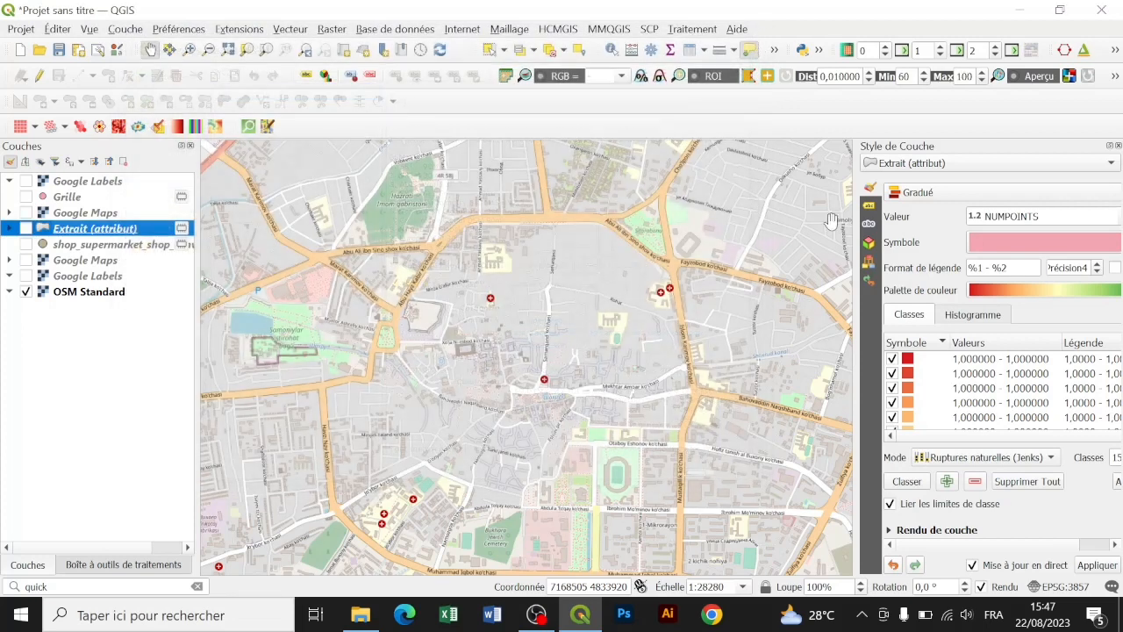
- Switch to Chrome, search the web for "opentopography api key" in a new tab, and return to QGIS
{"action": "left_click", "coordinate": [713, 615]}
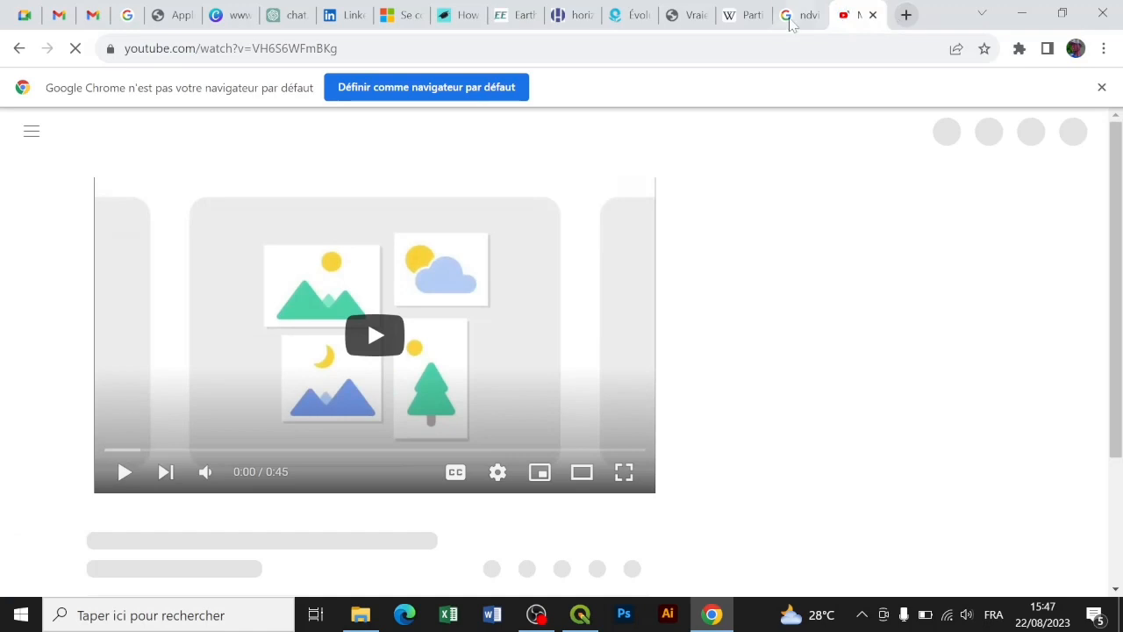
{"action": "left_click", "coordinate": [905, 19]}
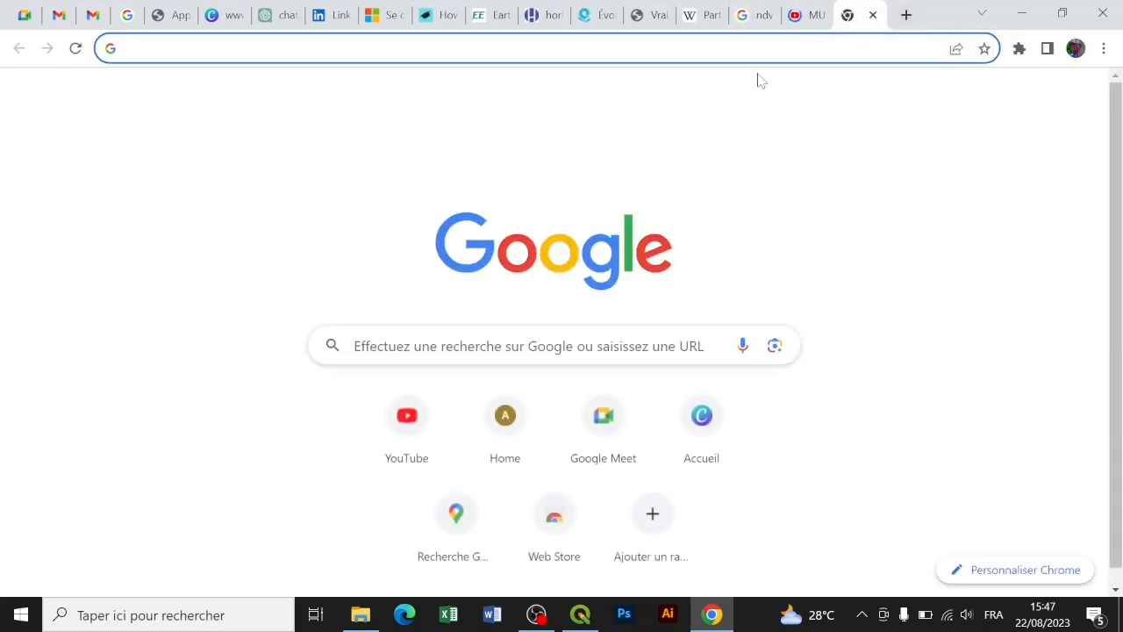
{"action": "type", "text": "opentopography api key"}
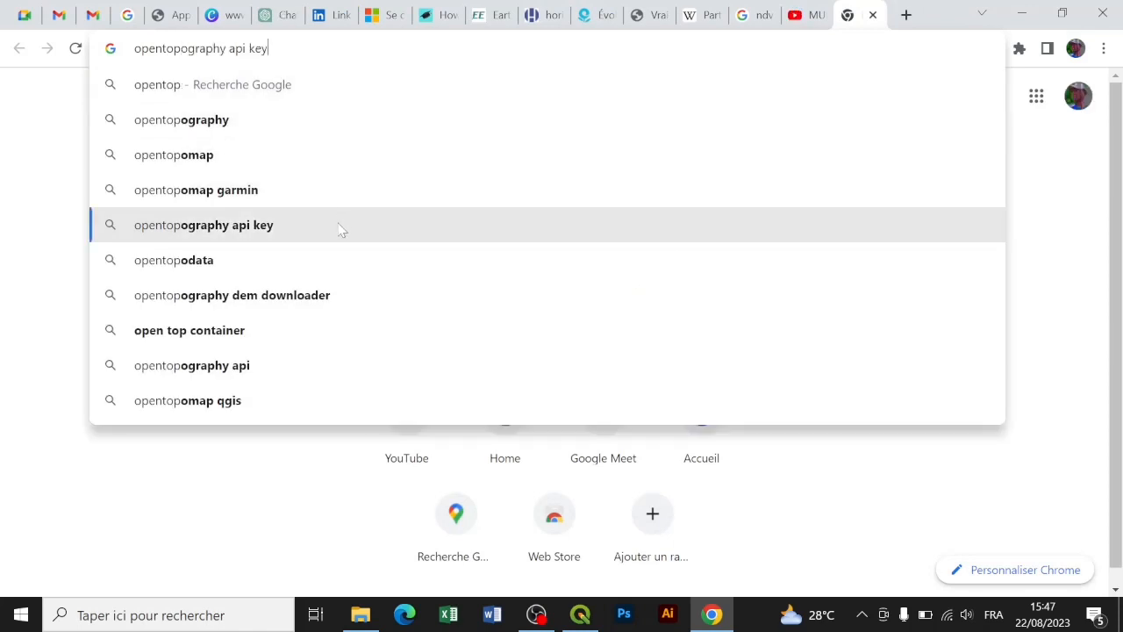
{"action": "left_click", "coordinate": [341, 225]}
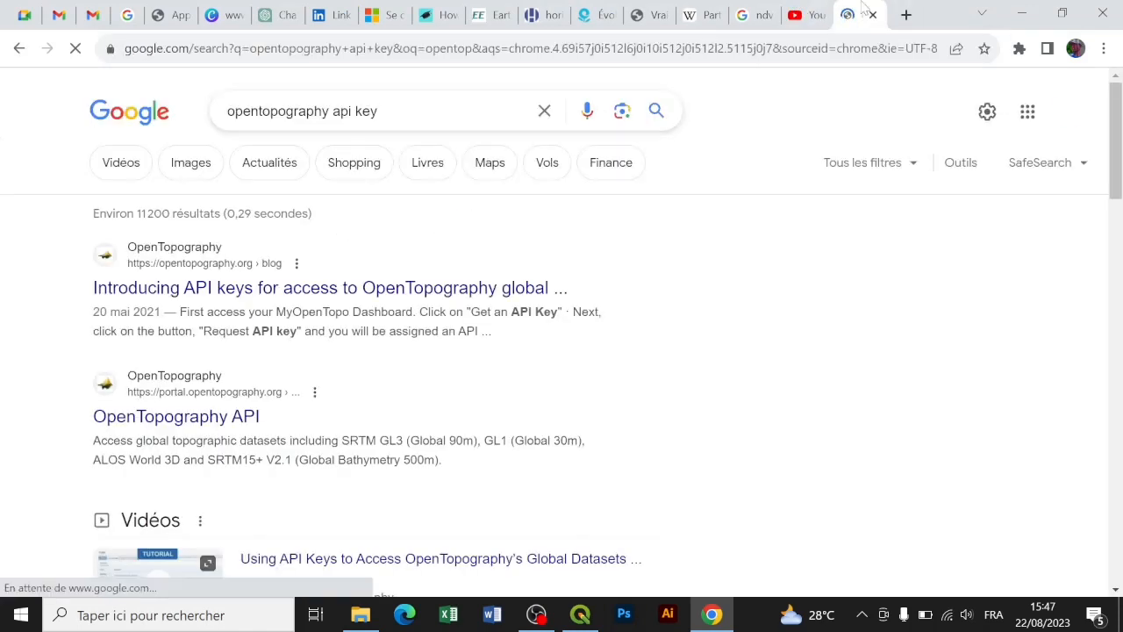
{"action": "left_click", "coordinate": [1022, 14]}
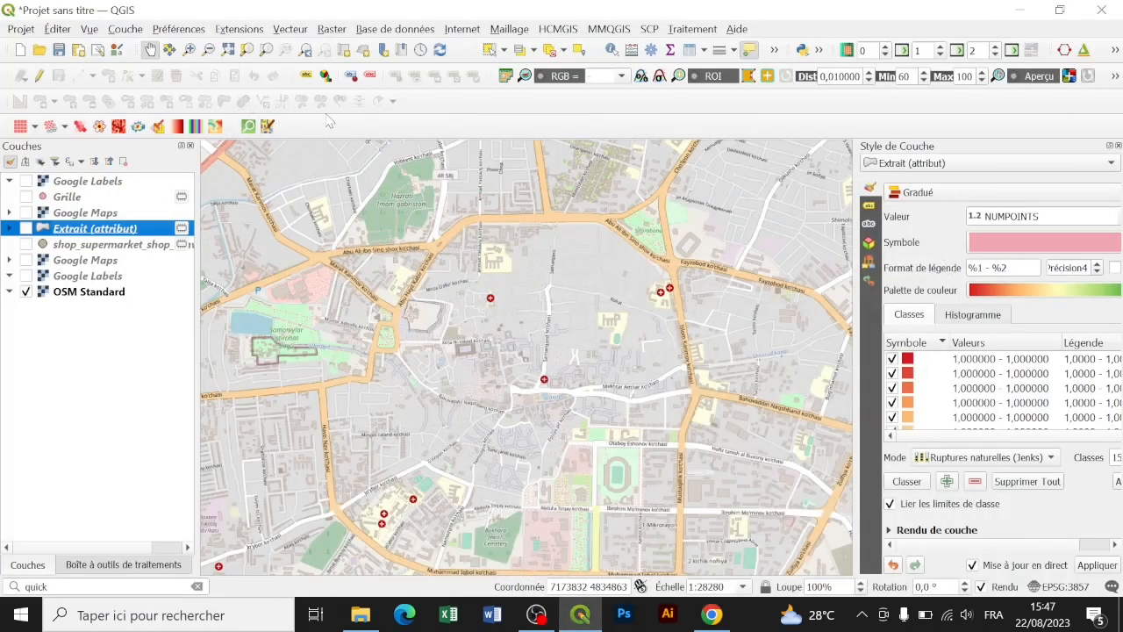
- Move the web tools toolbar and the Extensions toolbar into the free space beside the Advanced Digitizing toolbar
{"action": "right_click", "coordinate": [866, 73]}
{"action": "right_click", "coordinate": [714, 76]}
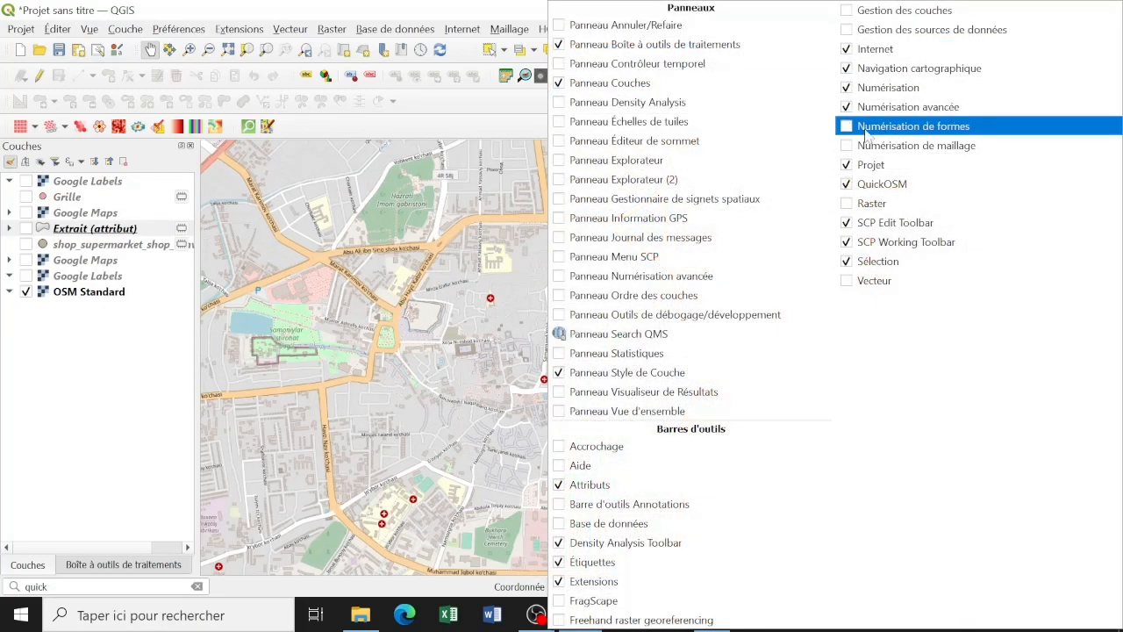
{"action": "left_click", "coordinate": [512, 114]}
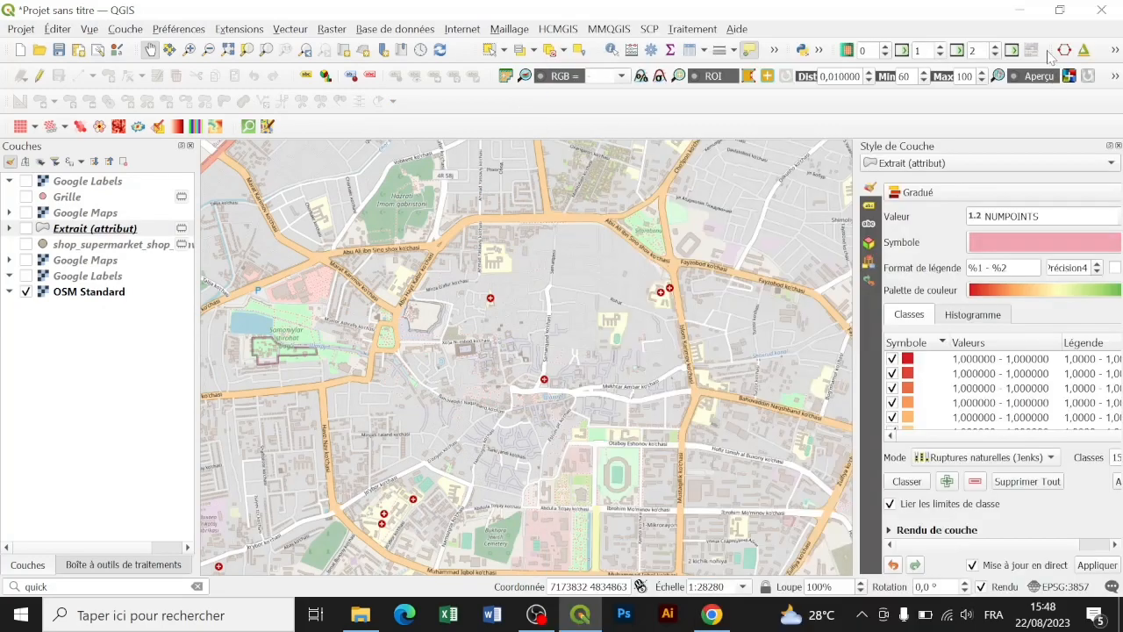
{"action": "left_click_drag", "start_coordinate": [1049, 53], "coordinate": [877, 107]}
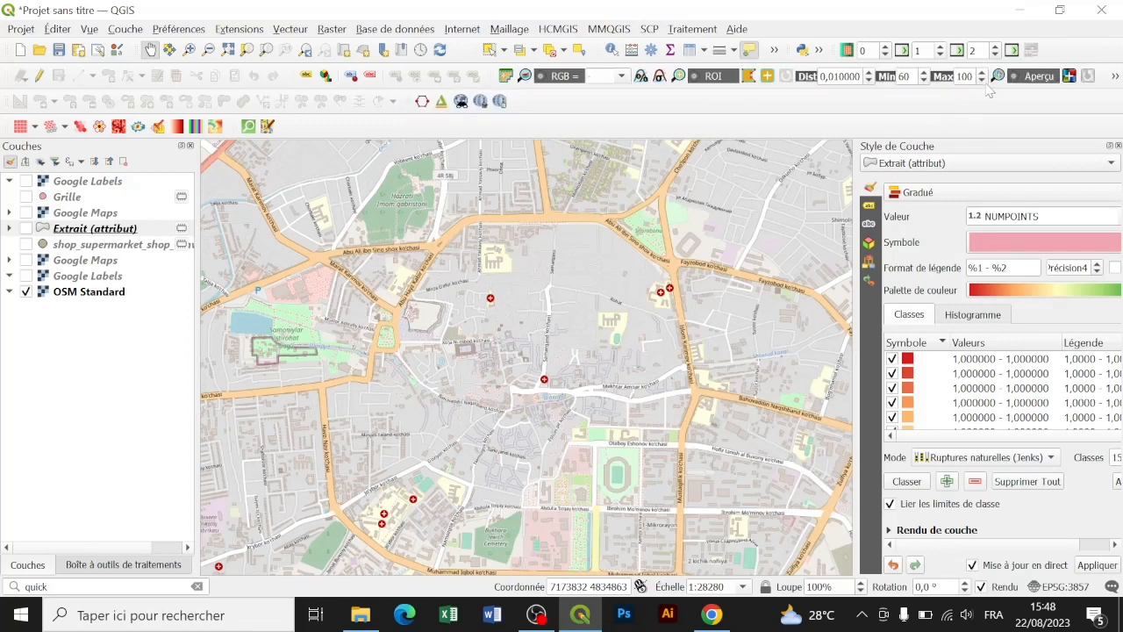
{"action": "left_click", "coordinate": [819, 50]}
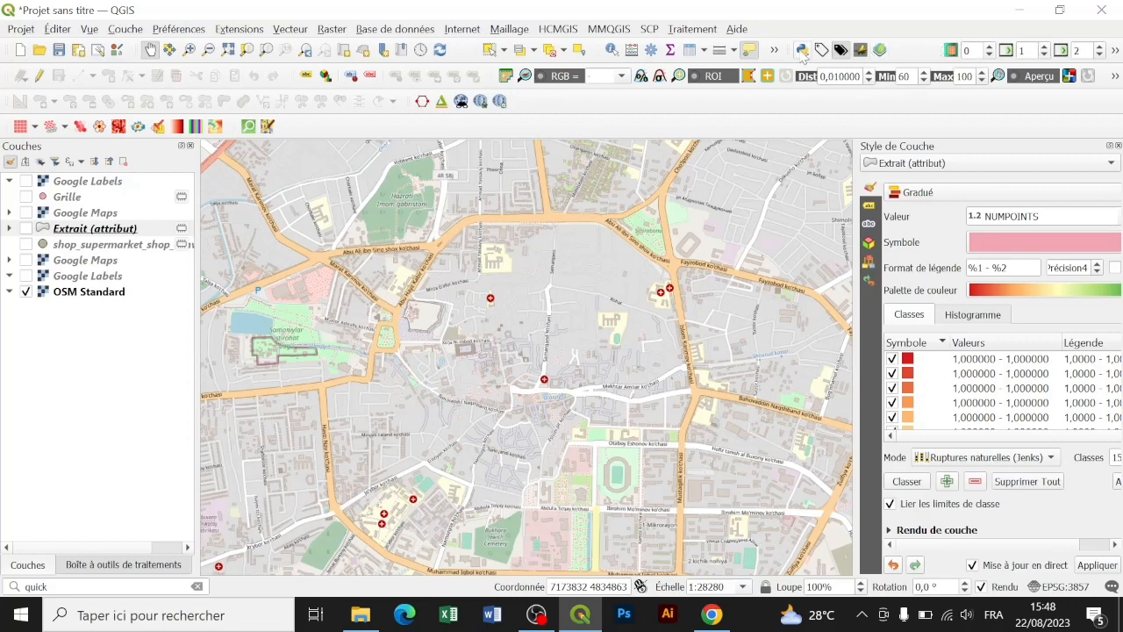
{"action": "left_click_drag", "start_coordinate": [795, 50], "coordinate": [786, 107]}
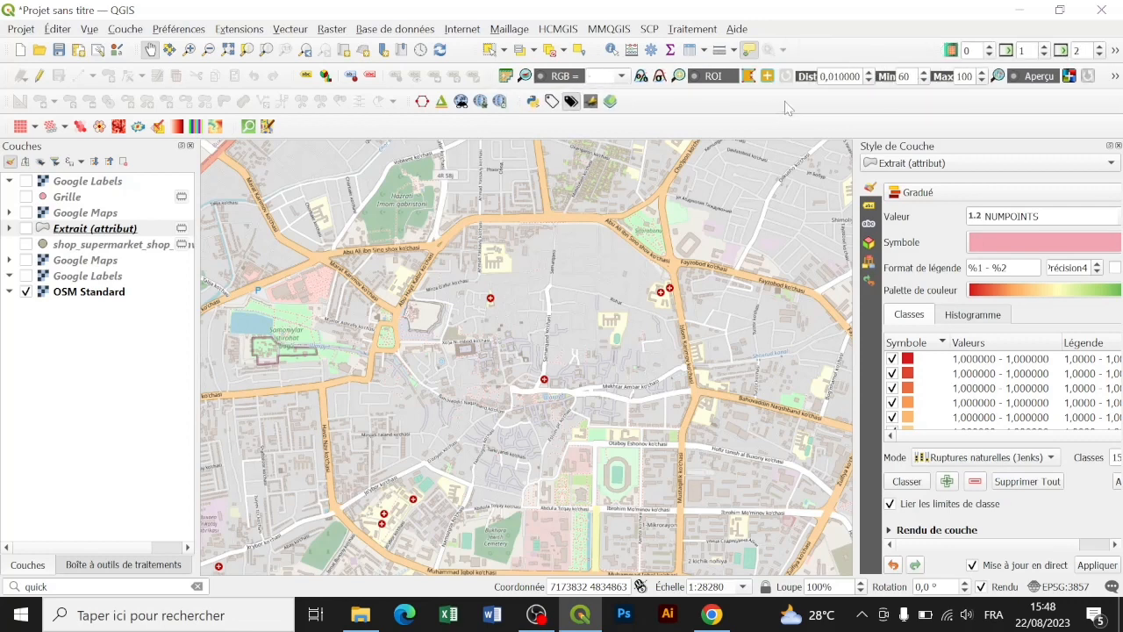
- Set the OpenTopography DEM Downloader to SRTM 30m and draw the download extent on the map over the city's south-central district
{"action": "left_click", "coordinate": [590, 101]}
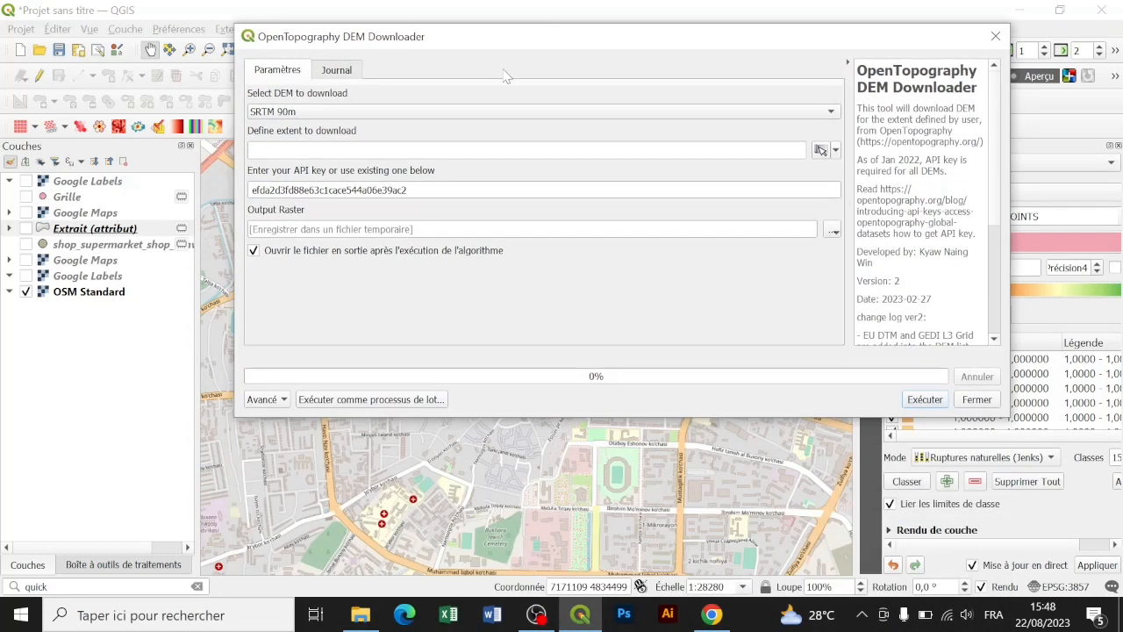
{"action": "left_click", "coordinate": [326, 114]}
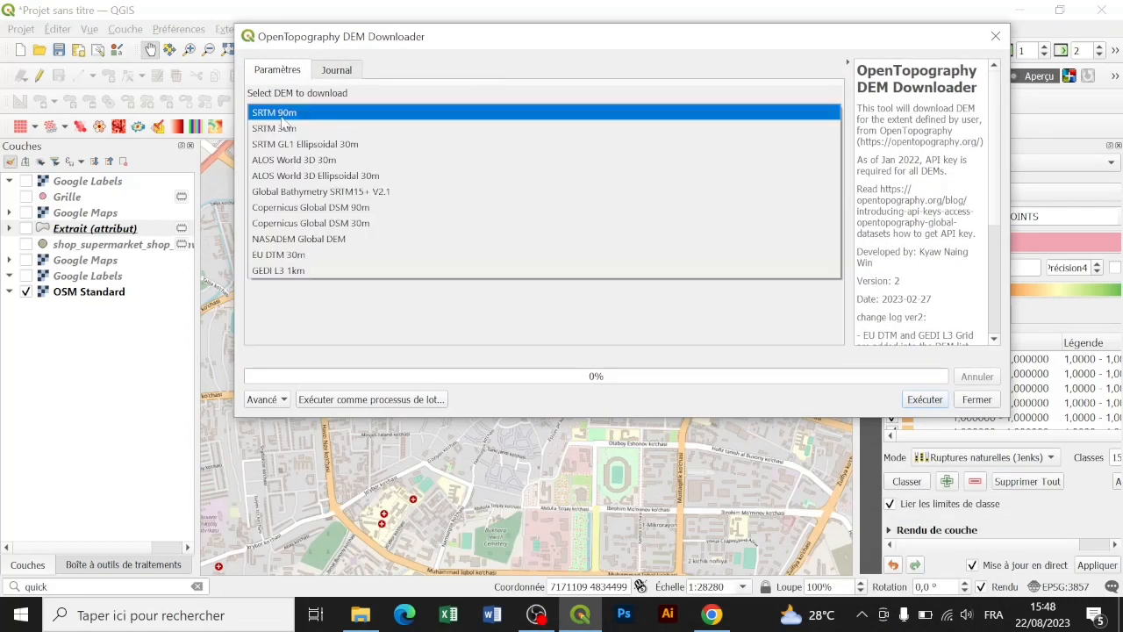
{"action": "left_click", "coordinate": [333, 130]}
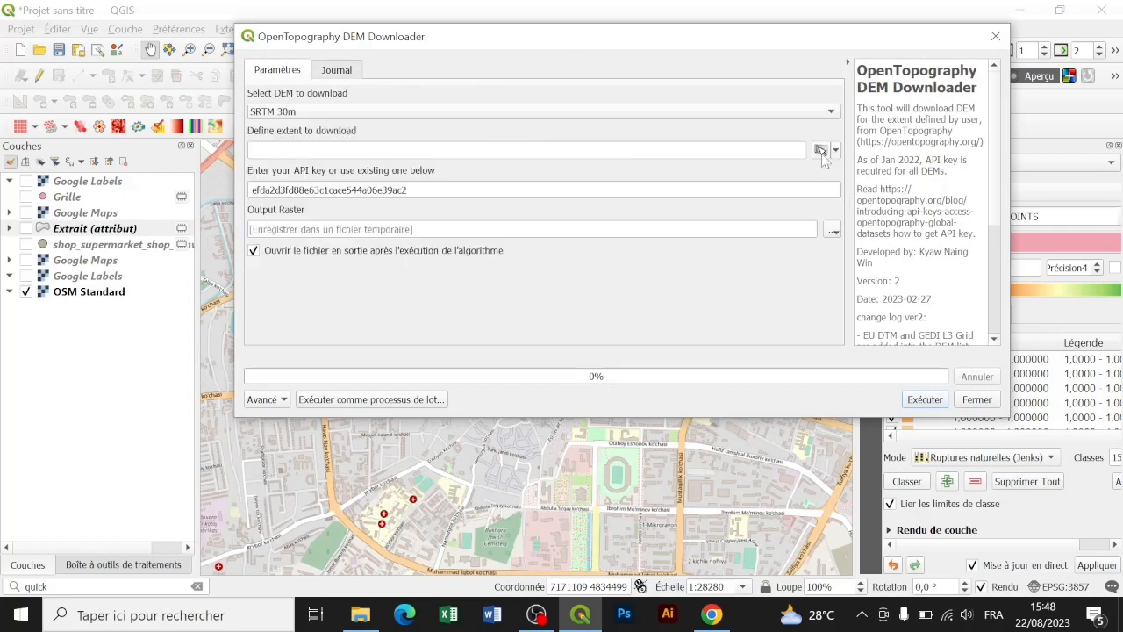
{"action": "left_click_drag", "start_coordinate": [697, 37], "coordinate": [859, 52]}
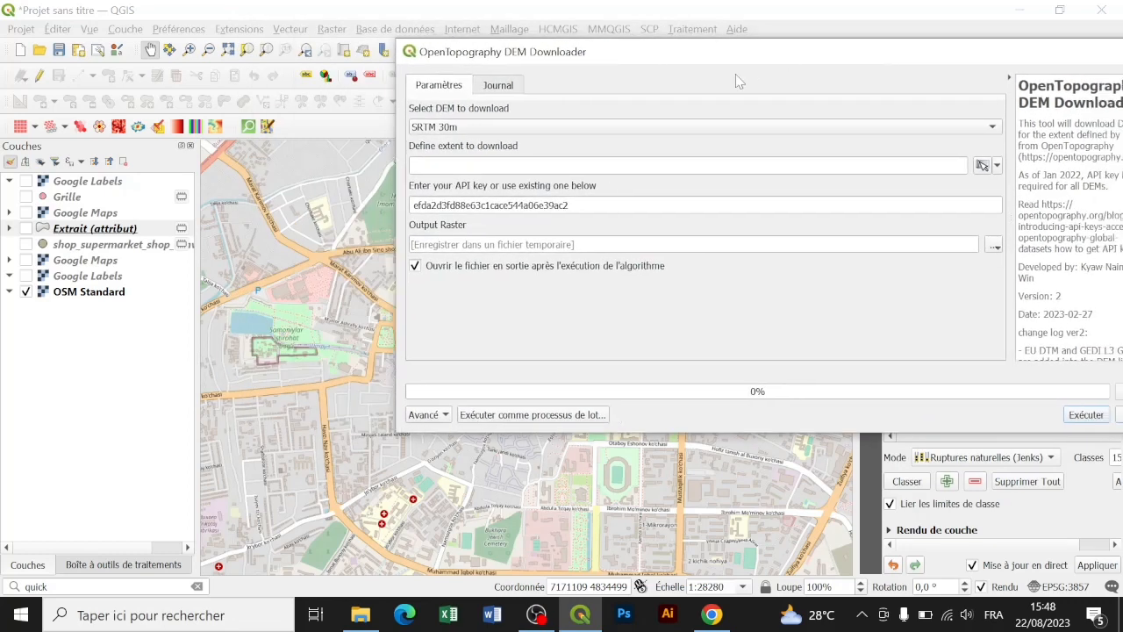
{"action": "left_click", "coordinate": [996, 167]}
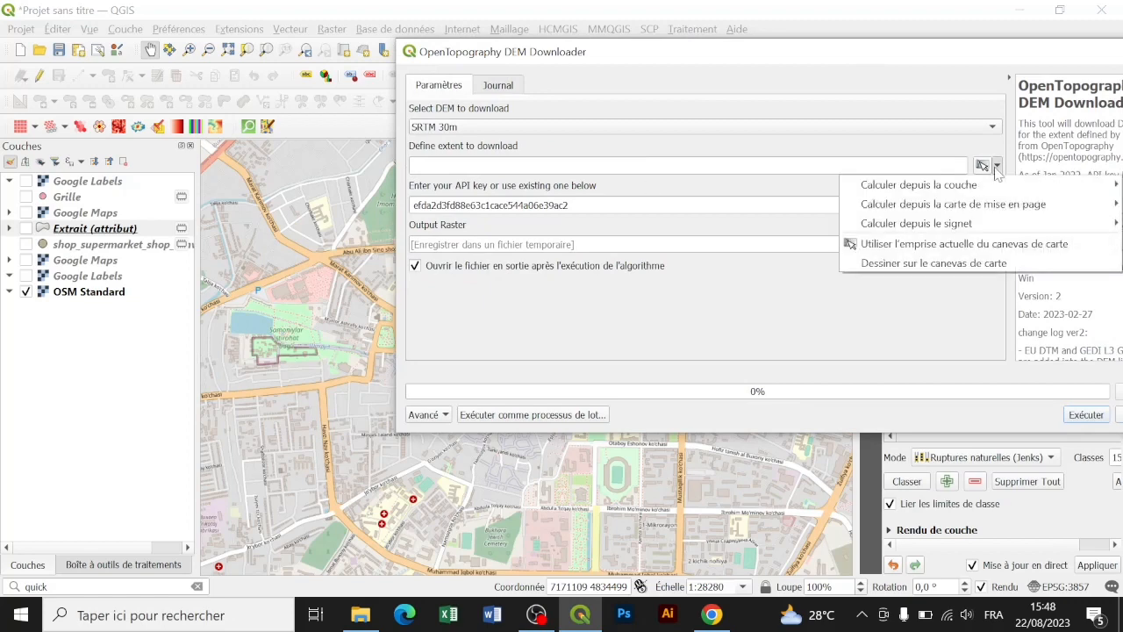
{"action": "left_click", "coordinate": [915, 263]}
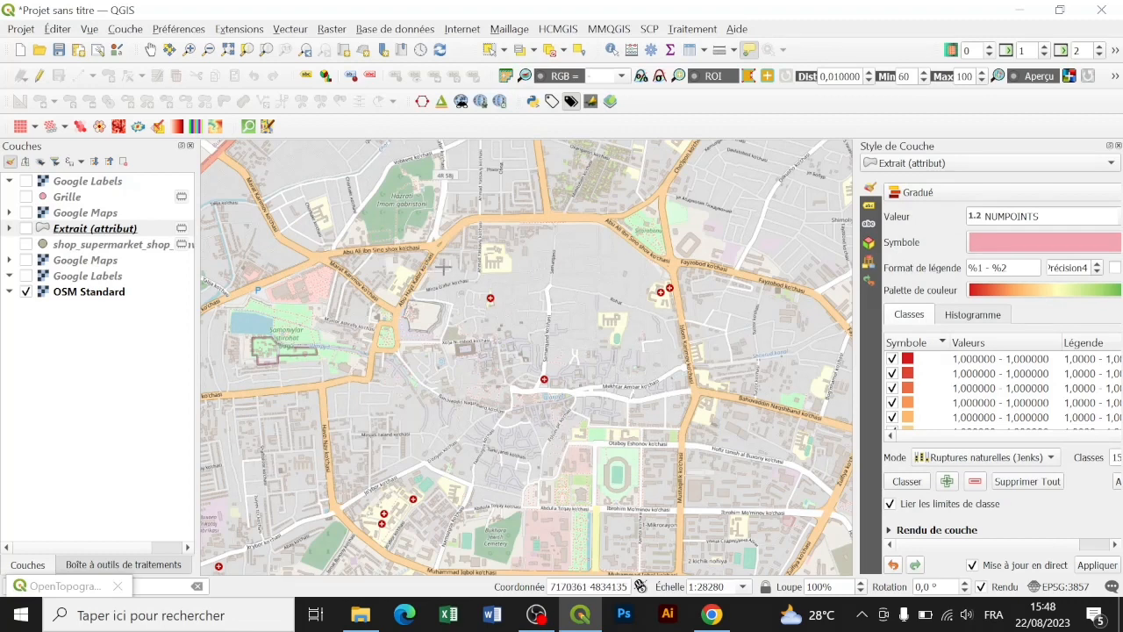
{"action": "left_click_drag", "start_coordinate": [510, 336], "coordinate": [702, 551]}
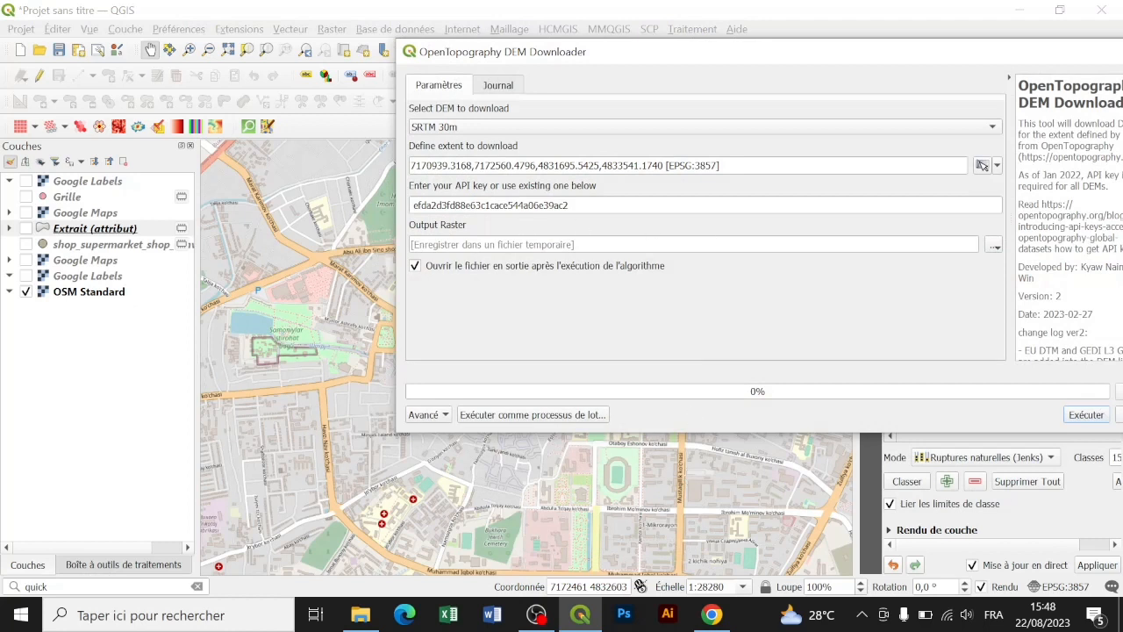
- Highlight the API key value, switch to Chrome to open the OpenTopography blog result about API keys, and return to QGIS
{"action": "left_click_drag", "start_coordinate": [568, 205], "coordinate": [386, 204]}
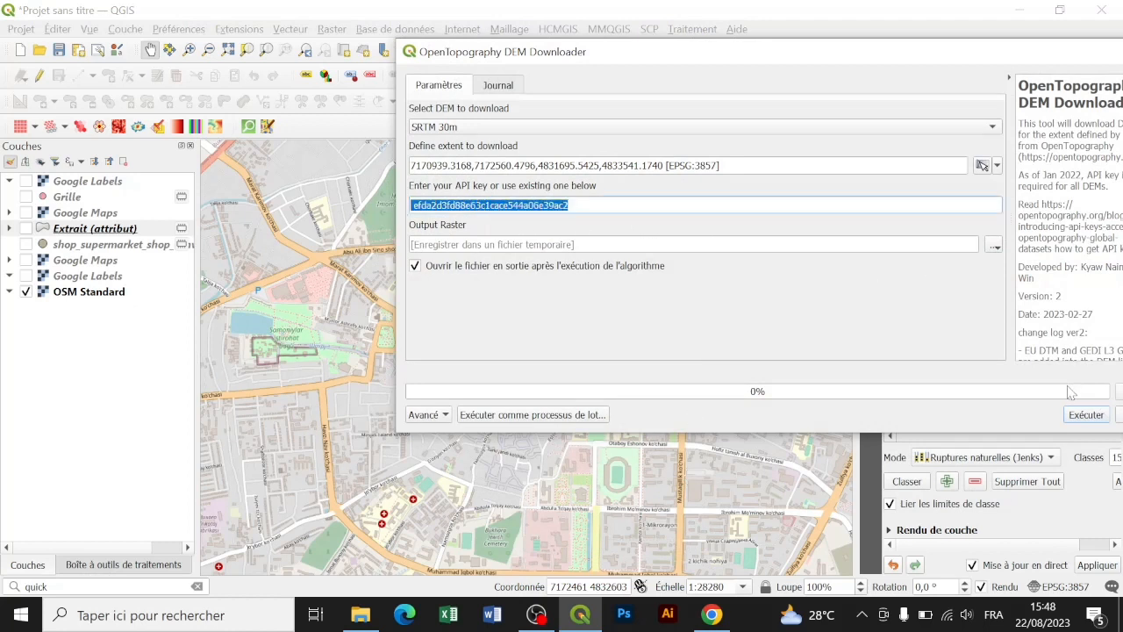
{"action": "left_click", "coordinate": [711, 614]}
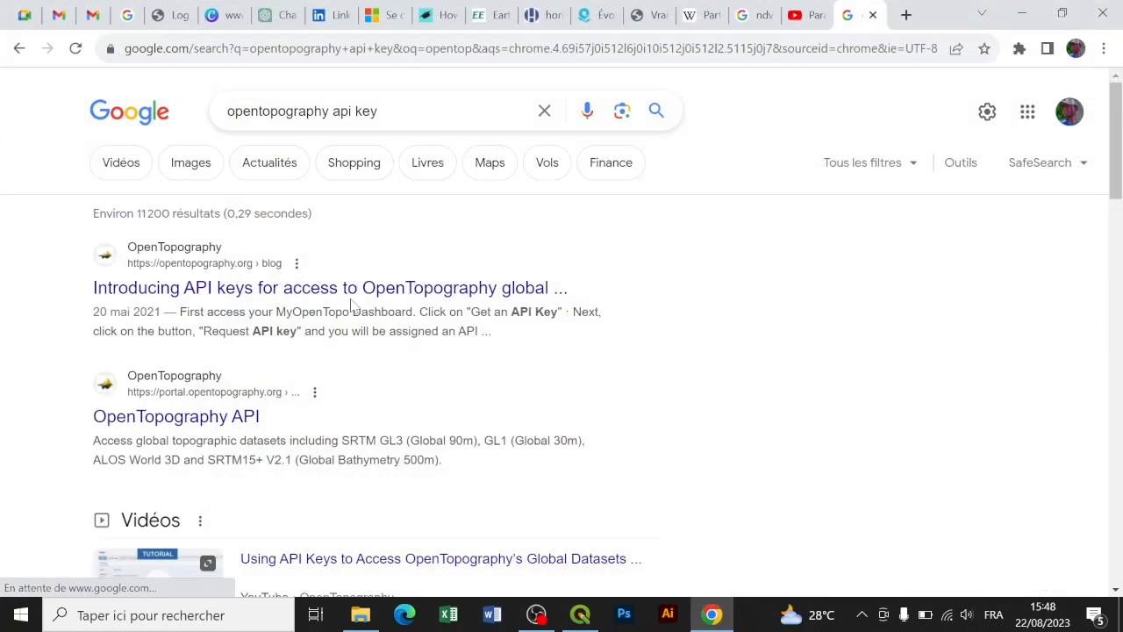
{"action": "left_click", "coordinate": [260, 295]}
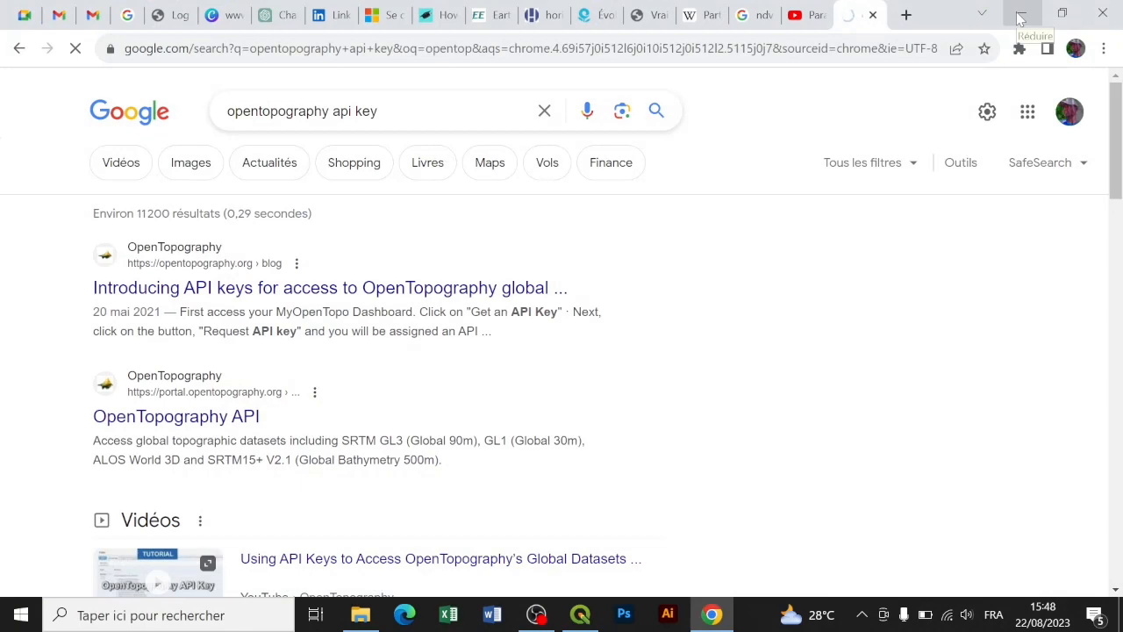
{"action": "left_click", "coordinate": [1021, 19]}
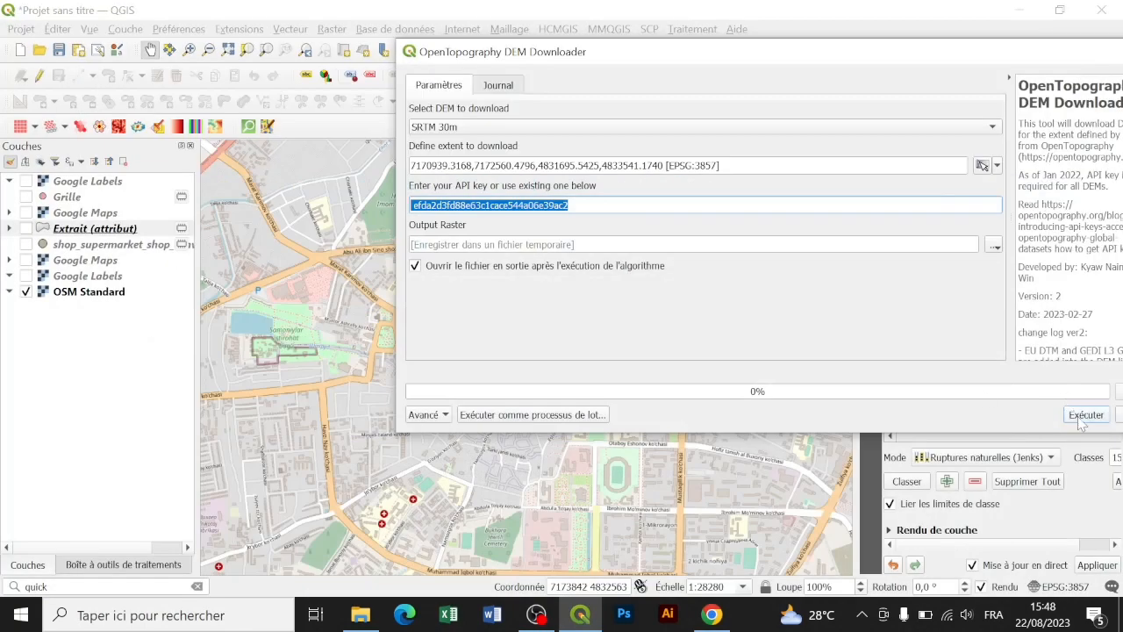
- Run the DEM download, close the downloader, zoom to the SRTMGL1 layer and collapse its legend
{"action": "left_click", "coordinate": [1084, 415]}
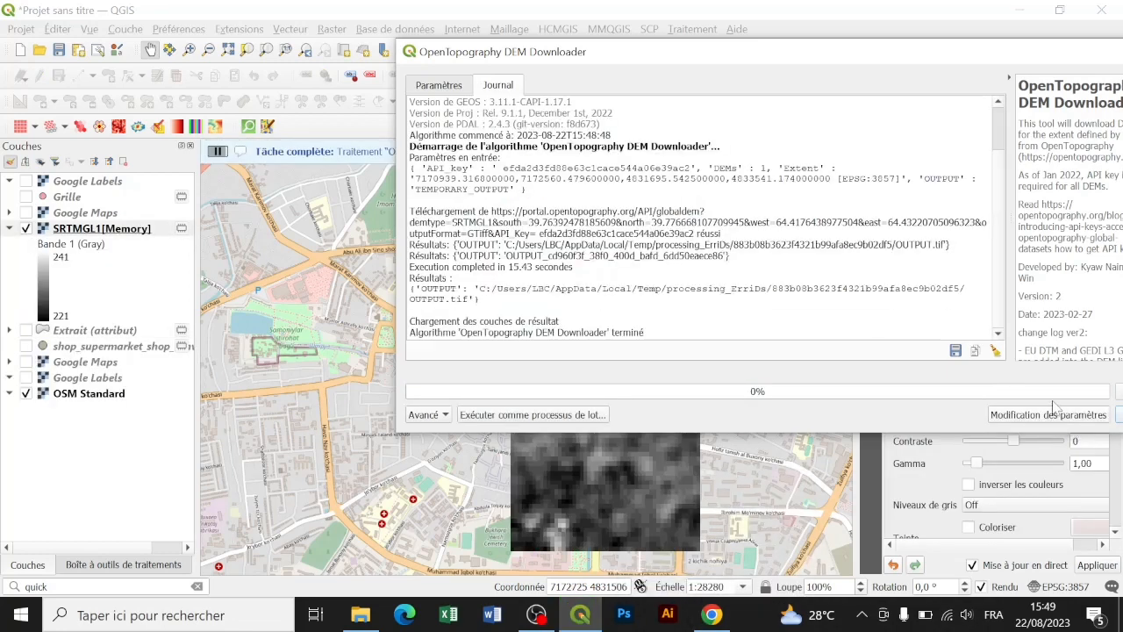
{"action": "left_click", "coordinate": [1116, 416]}
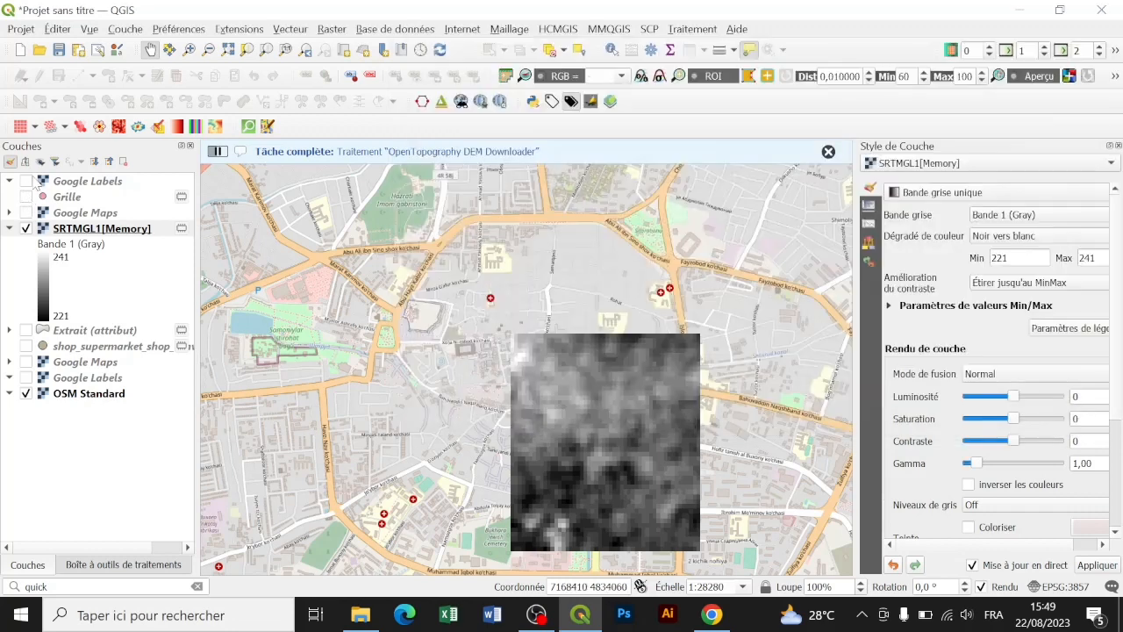
{"action": "left_click", "coordinate": [112, 230]}
{"action": "left_click", "coordinate": [268, 49]}
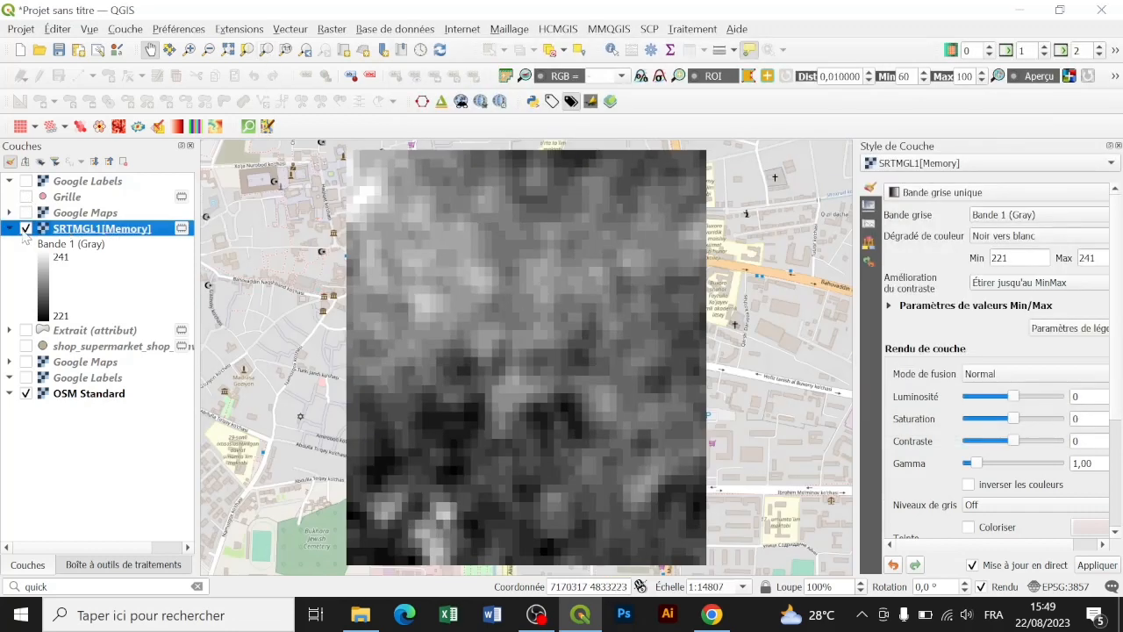
{"action": "left_click", "coordinate": [9, 228]}
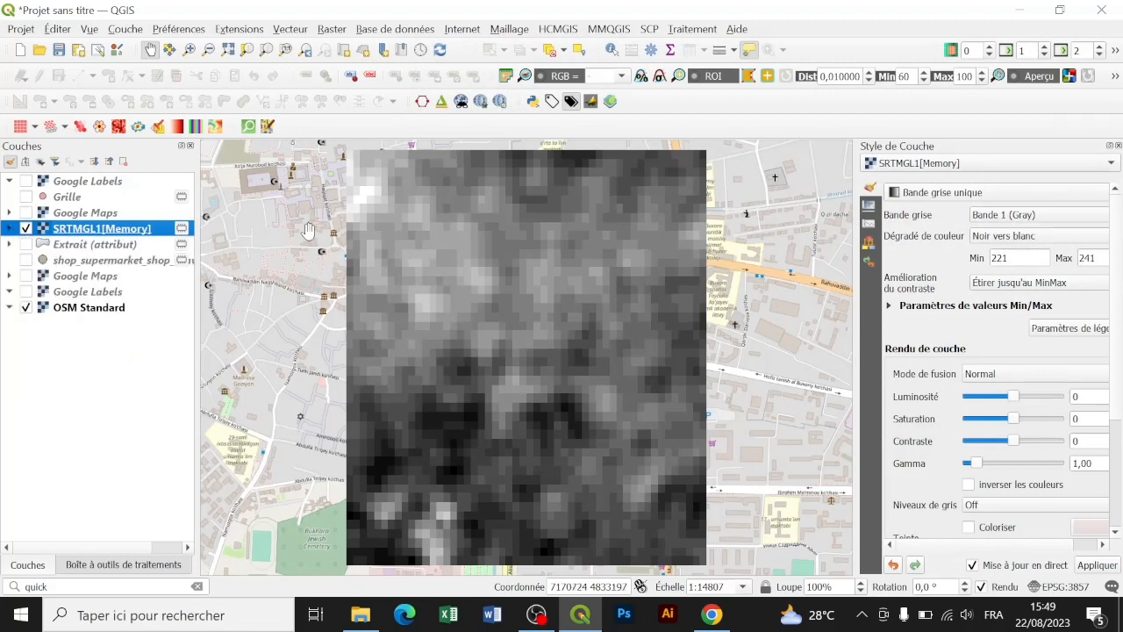
- View the export options available for the SRTMGL1 layer without exporting it
{"action": "right_click", "coordinate": [99, 231]}
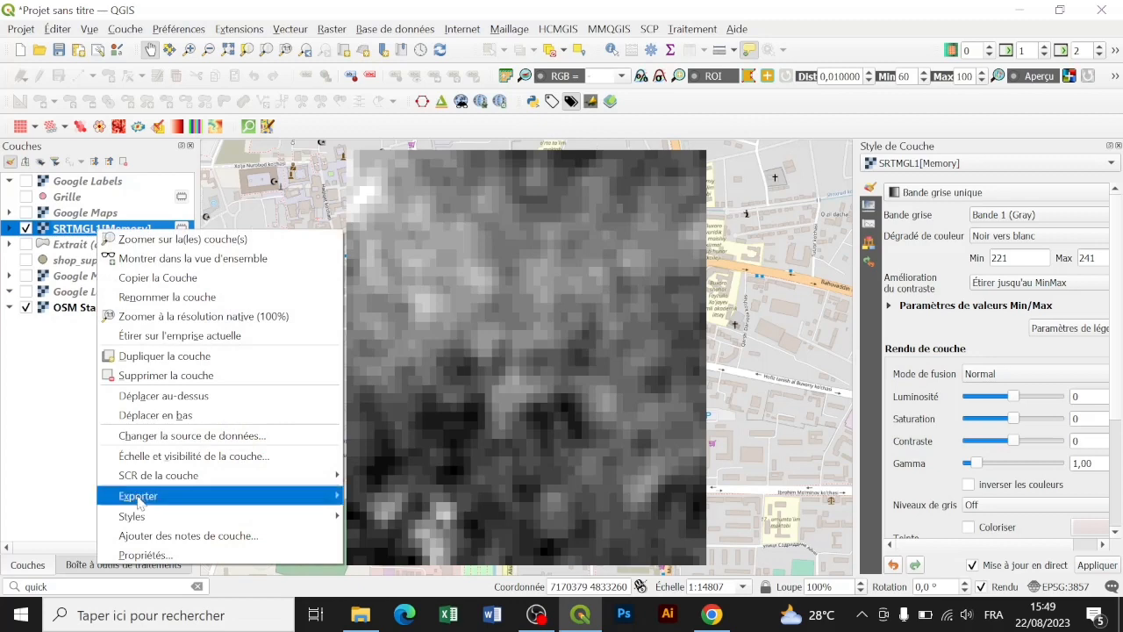
{"action": "mouse_move", "coordinate": [152, 506]}
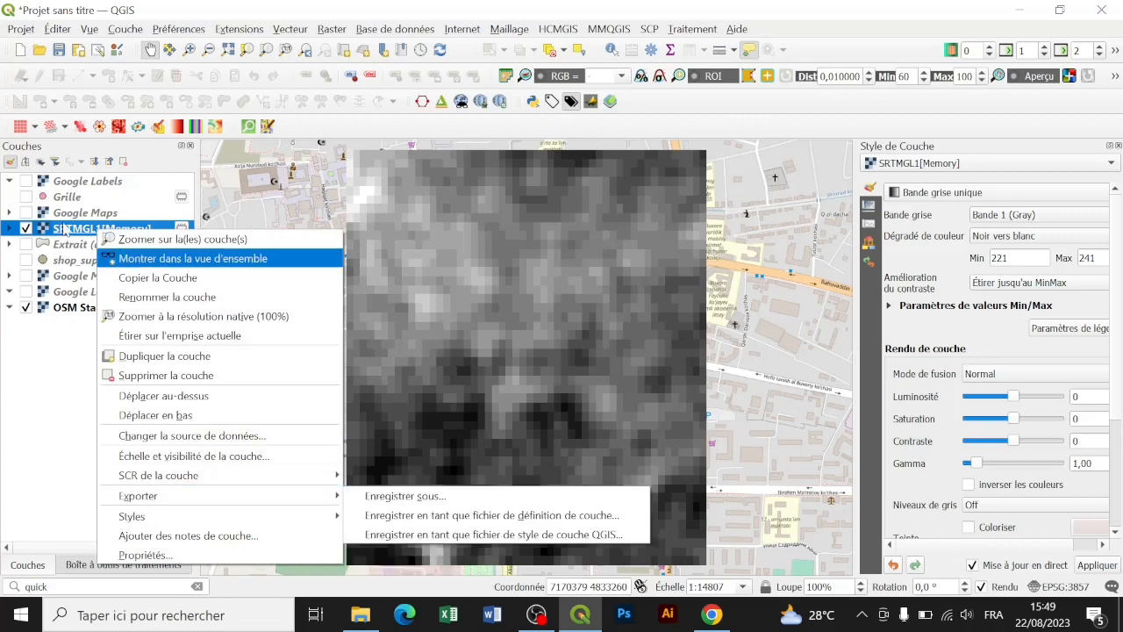
{"action": "left_click", "coordinate": [65, 230]}
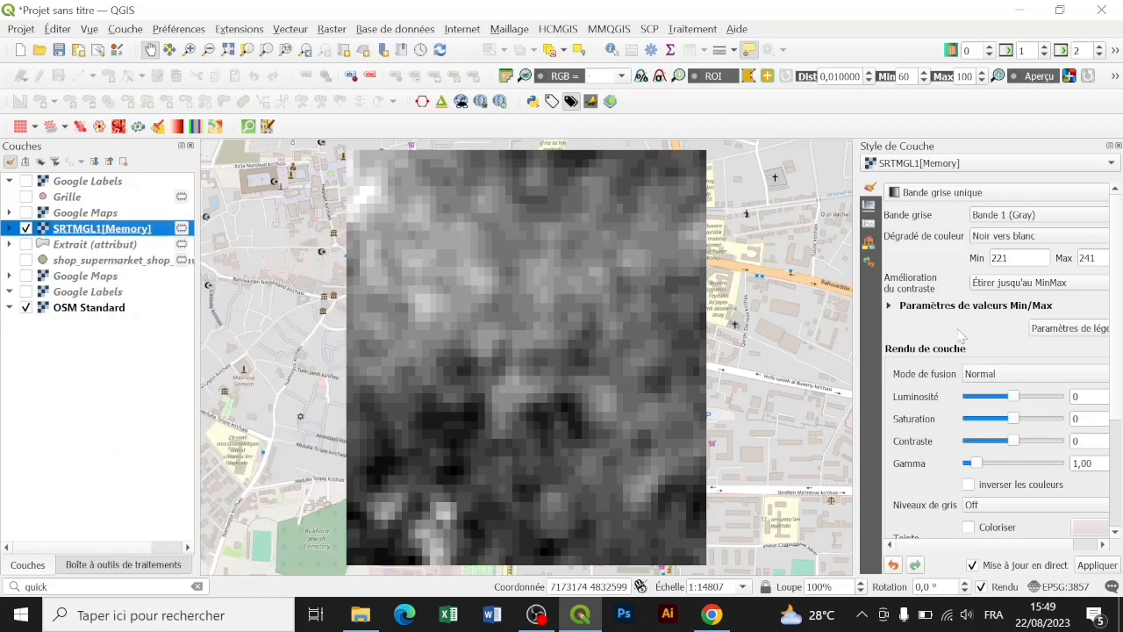
- Render the SRTMGL1 layer as single-band pseudocolour (Pseudo-couleur à bande unique) with the TOPO colour ramp
{"action": "left_click", "coordinate": [955, 197]}
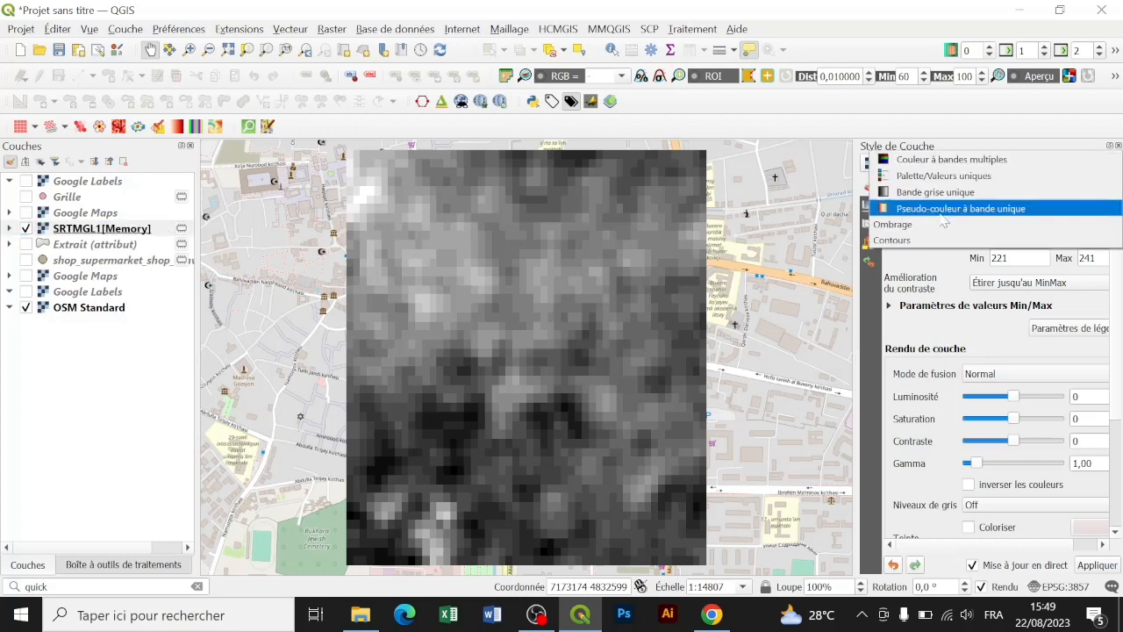
{"action": "left_click", "coordinate": [955, 208]}
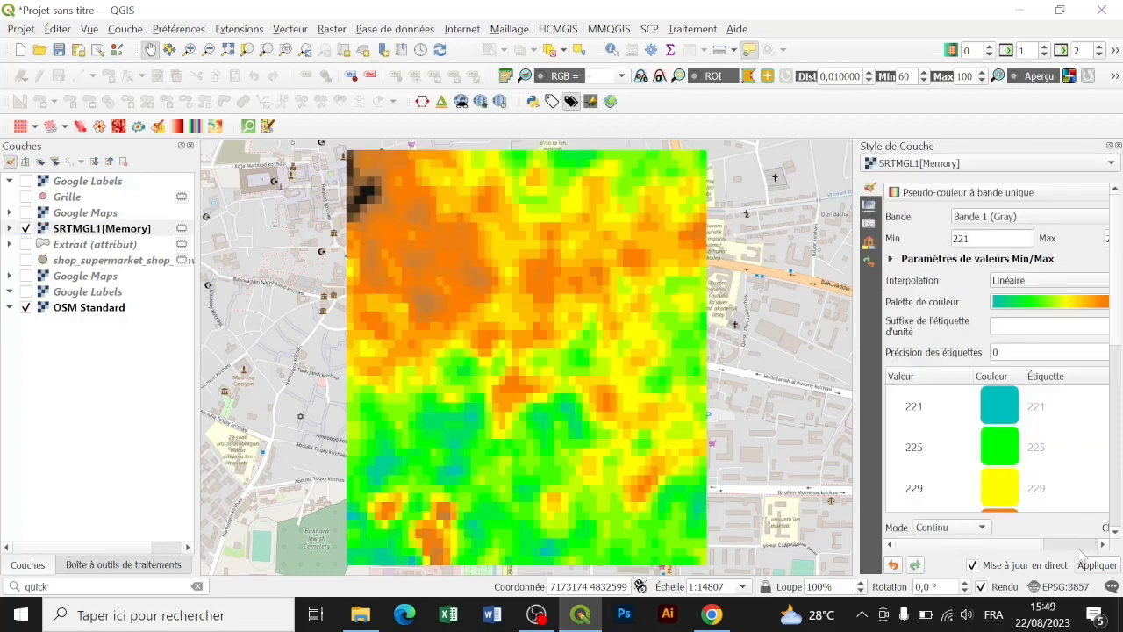
{"action": "left_click", "coordinate": [1073, 544]}
{"action": "left_click", "coordinate": [1101, 303]}
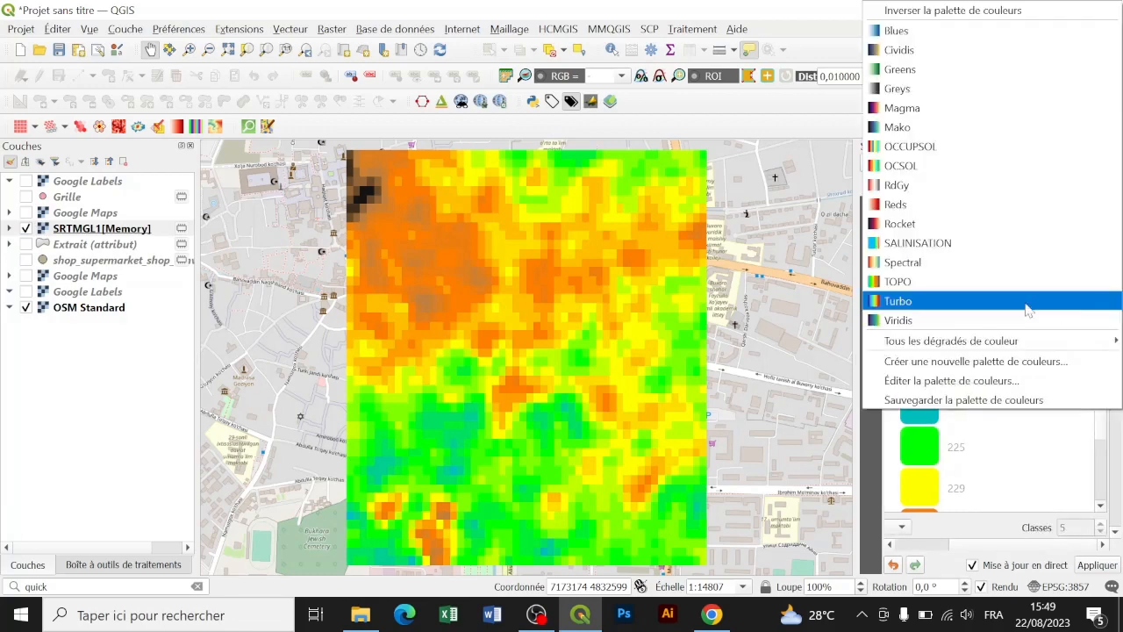
{"action": "left_click", "coordinate": [983, 281]}
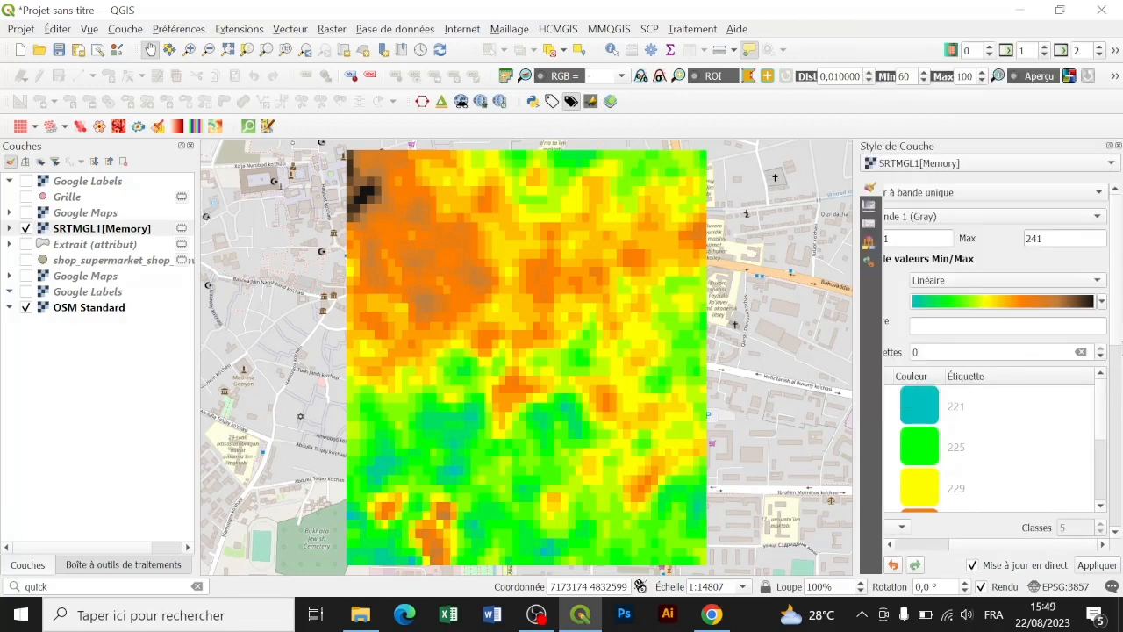
- Set the DEM's zoomed-in resampling to Bilinéaire and change its zoomed-out resampling to a smoothing method as well
{"action": "scroll", "coordinate": [1118, 332], "scroll_direction": "down", "scroll_amount": 10}
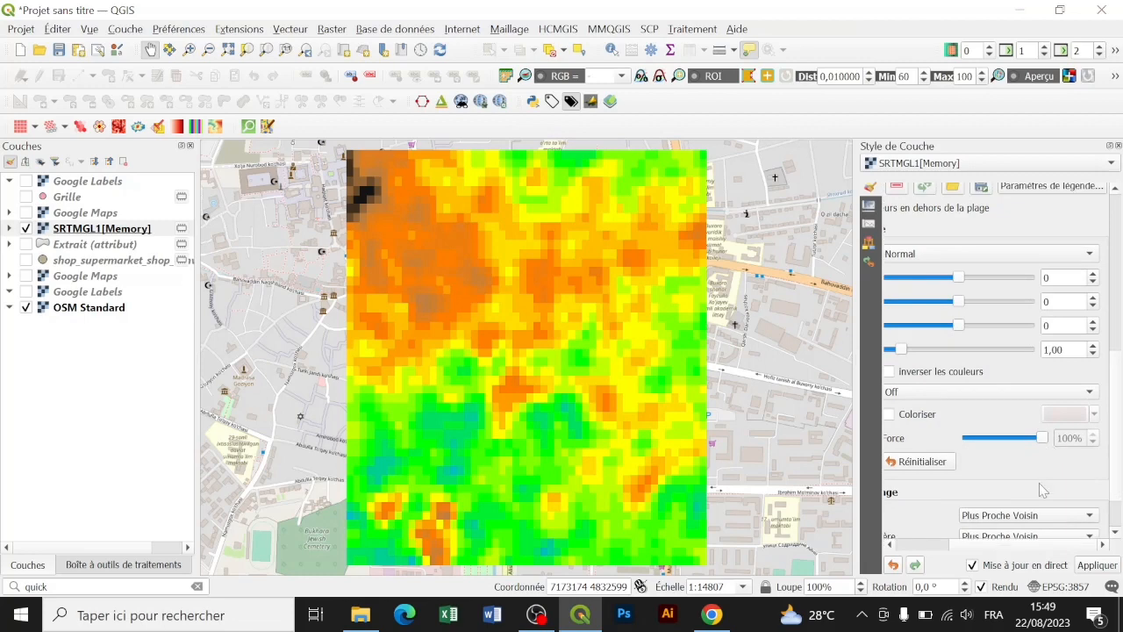
{"action": "left_click", "coordinate": [1038, 519]}
{"action": "left_click", "coordinate": [1017, 531]}
{"action": "left_click", "coordinate": [1115, 533]}
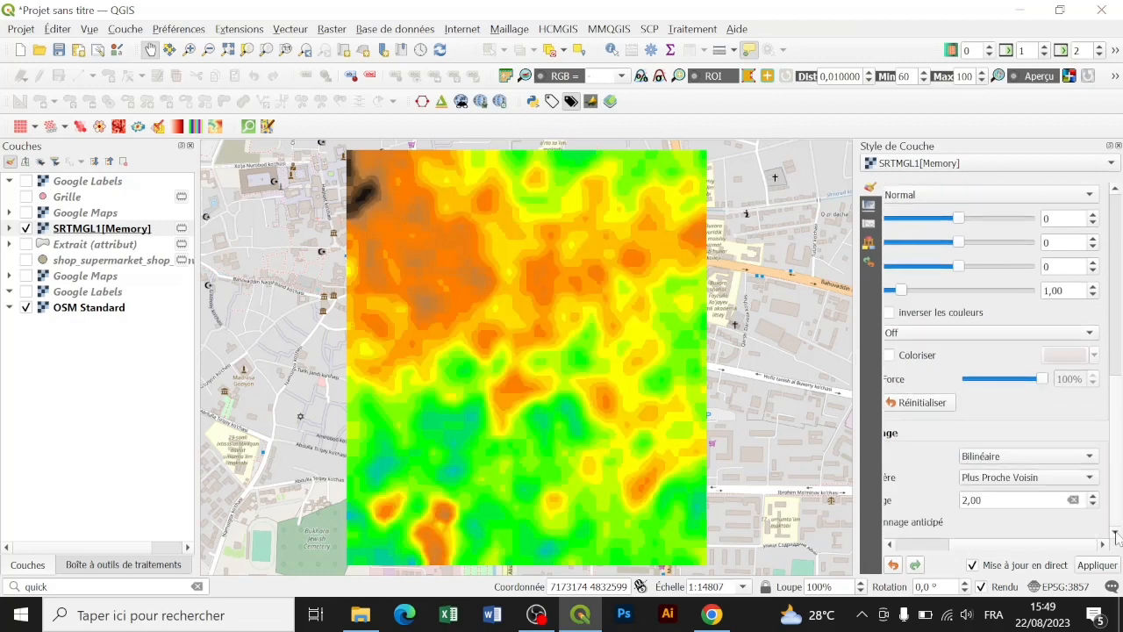
{"action": "left_click", "coordinate": [1022, 477]}
{"action": "left_click", "coordinate": [1013, 493]}
- Try the Discrète interpolation on the DEM's colour ramp, then restore Linéaire
{"action": "scroll", "coordinate": [1115, 329], "scroll_direction": "up", "scroll_amount": 5}
{"action": "left_click", "coordinate": [1013, 214]}
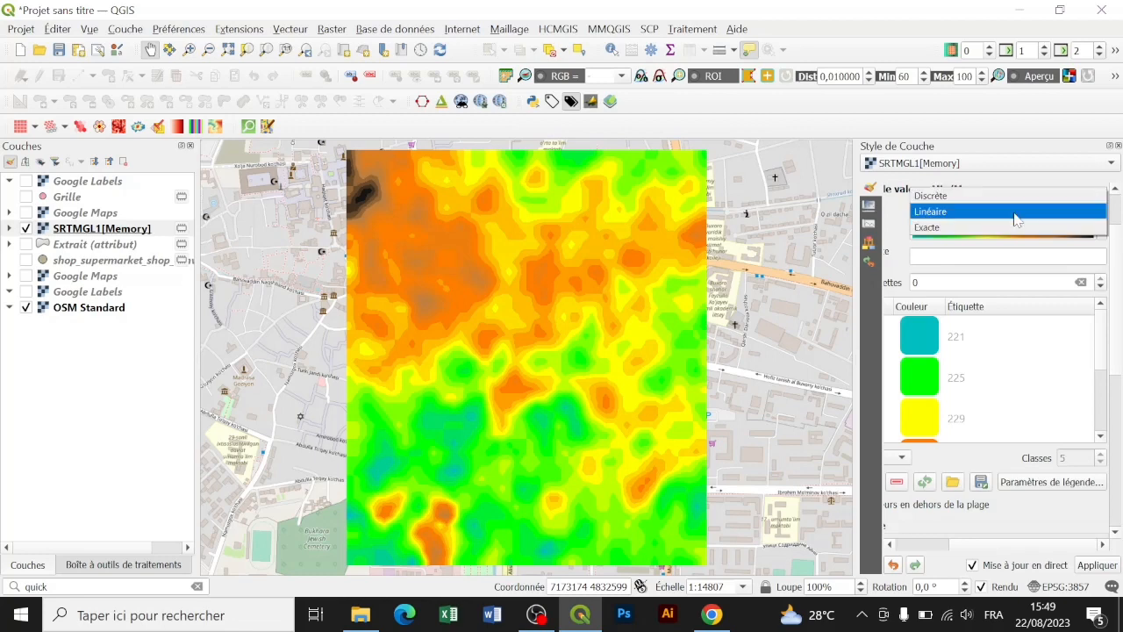
{"action": "left_click", "coordinate": [980, 200]}
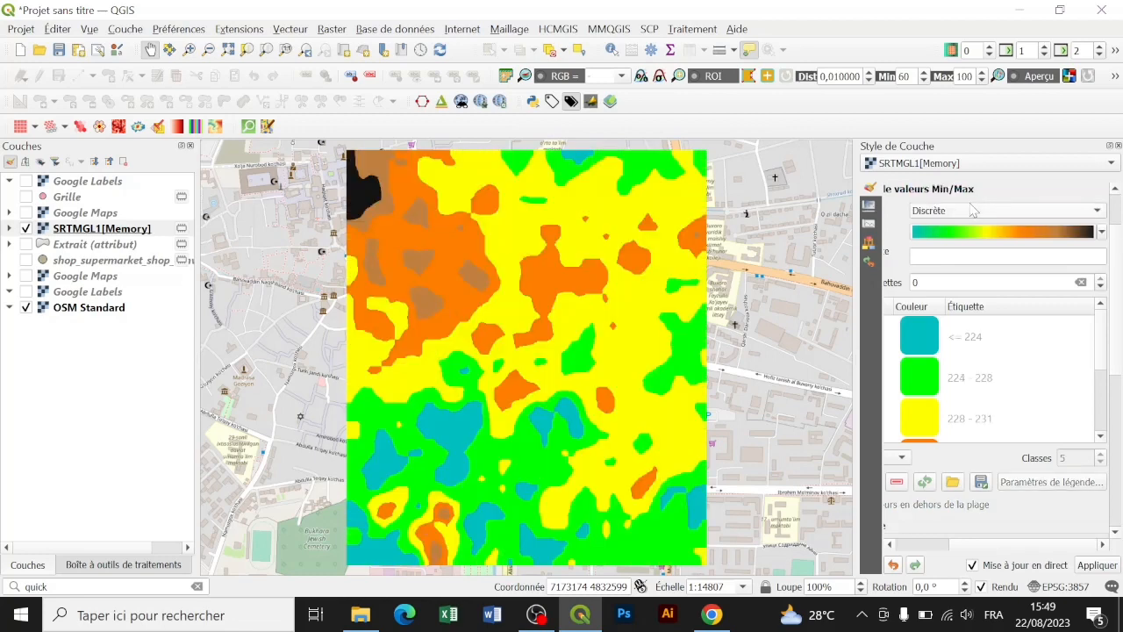
{"action": "left_click", "coordinate": [980, 210]}
{"action": "left_click", "coordinate": [956, 226]}
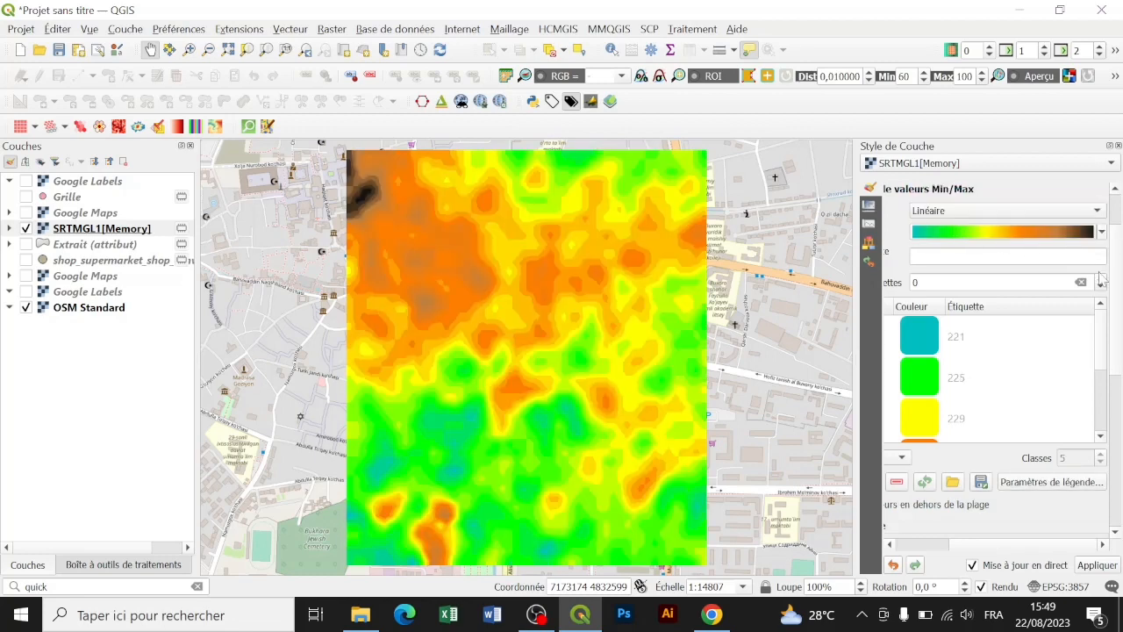
- Try the Intervalle égal and Quantiles classification modes on the DEM, then restore the Continu mode
{"action": "left_click_drag", "start_coordinate": [1112, 290], "coordinate": [1110, 271]}
{"action": "left_click", "coordinate": [910, 543]}
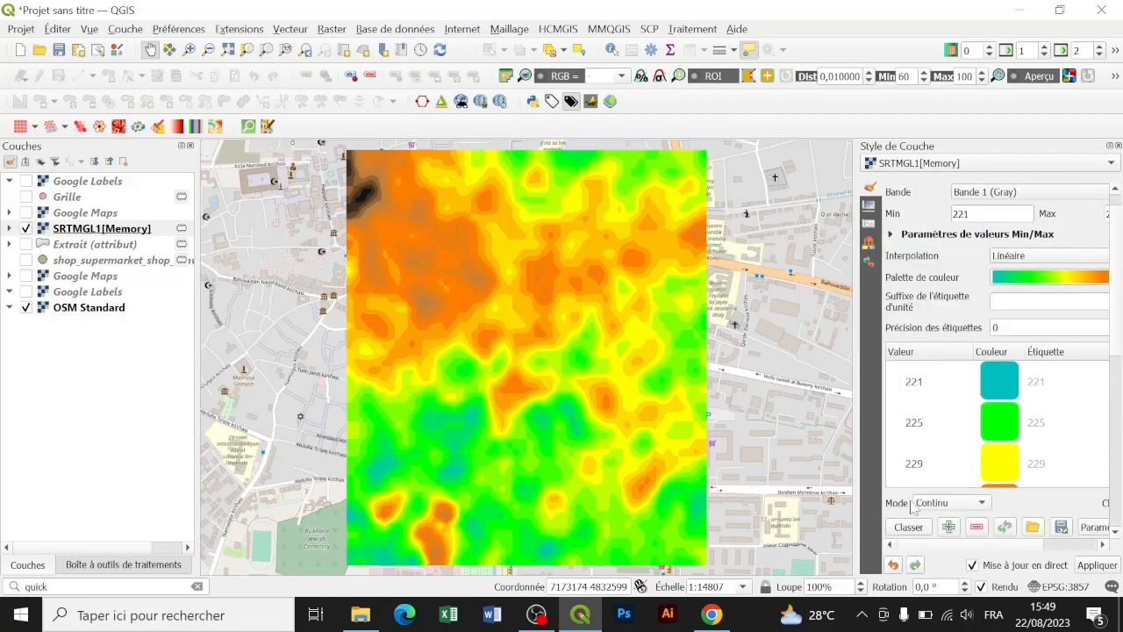
{"action": "left_click", "coordinate": [931, 504]}
{"action": "left_click", "coordinate": [943, 517]}
{"action": "left_click", "coordinate": [935, 503]}
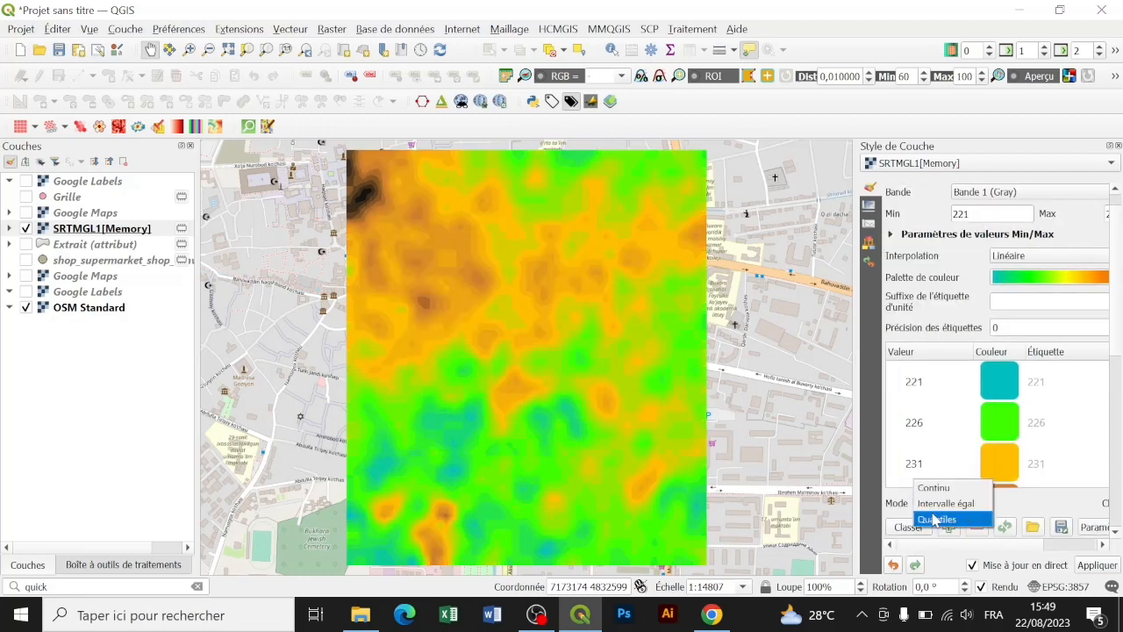
{"action": "left_click", "coordinate": [935, 519]}
{"action": "left_click", "coordinate": [935, 504]}
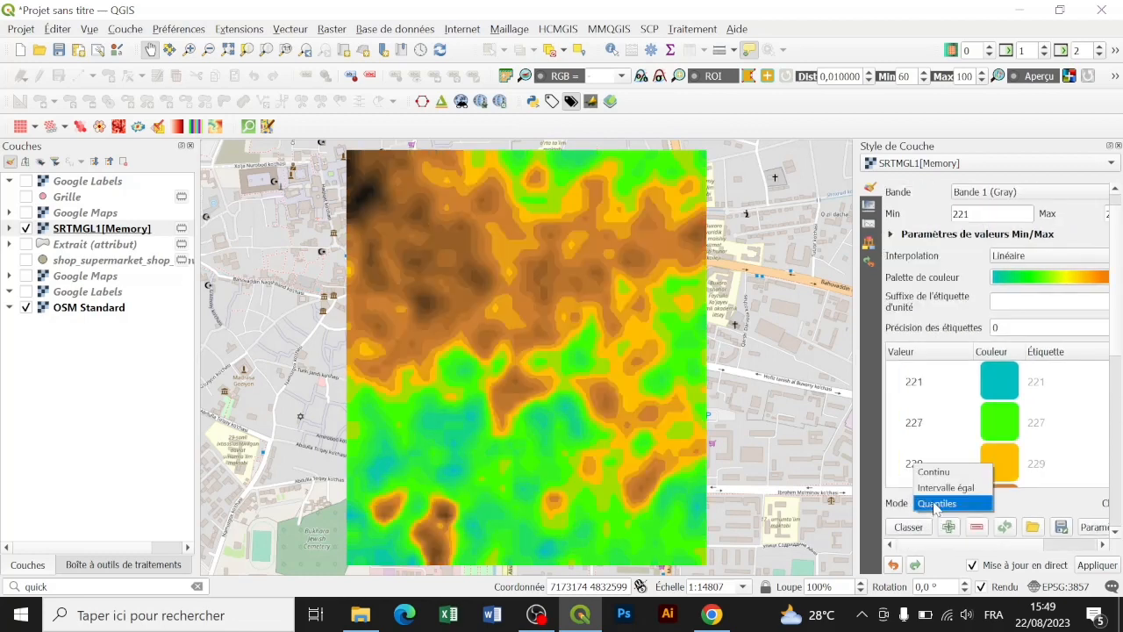
{"action": "left_click", "coordinate": [939, 478]}
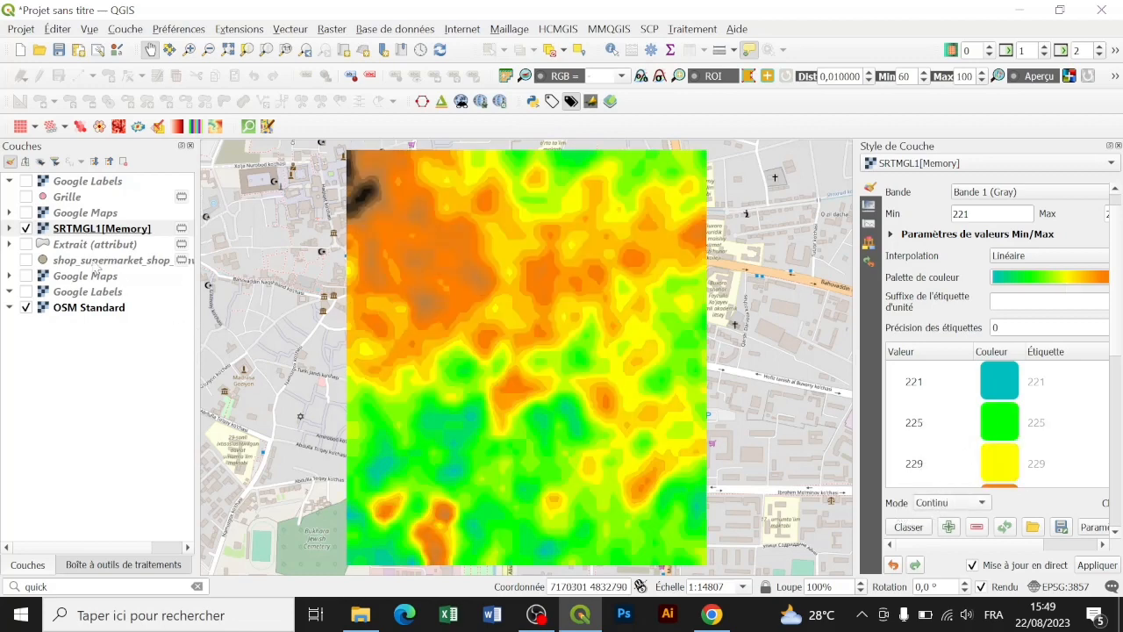
- Hide the SRTMGL1 layer and open the recent project rosso_sn_lcover, discarding the current project and keeping the unavailable layers
{"action": "left_click", "coordinate": [26, 229]}
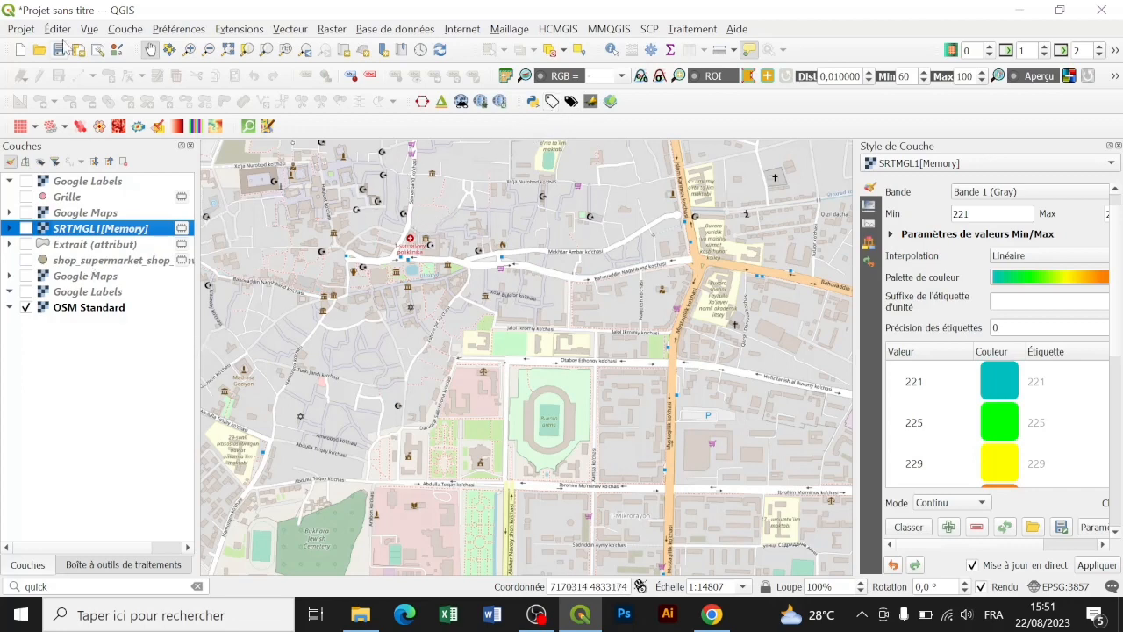
{"action": "left_click", "coordinate": [22, 31]}
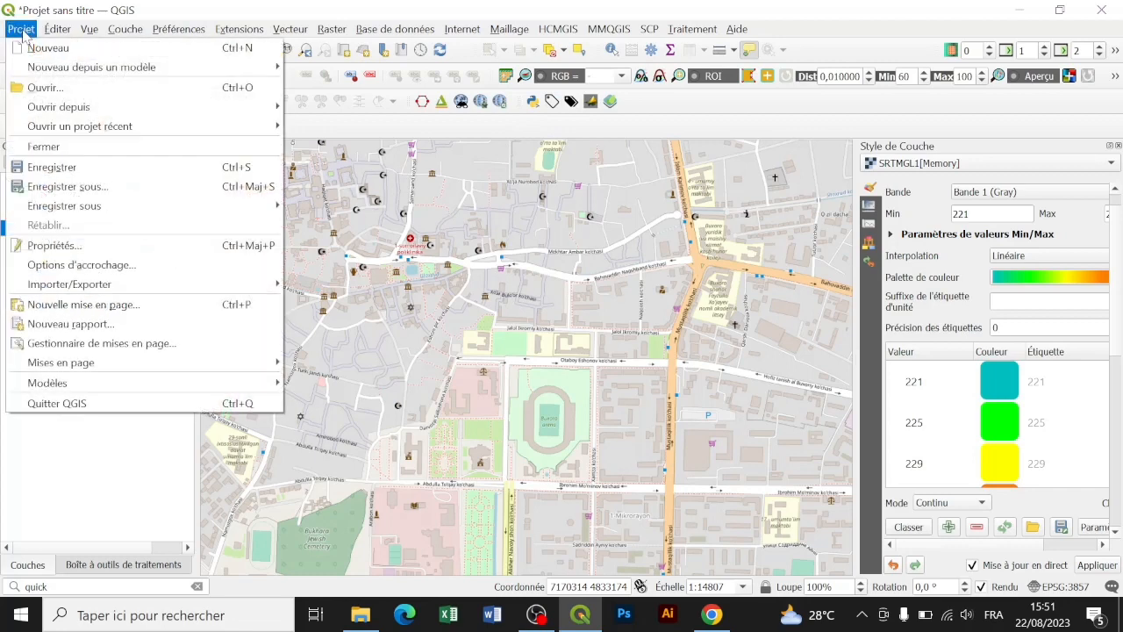
{"action": "mouse_move", "coordinate": [207, 133]}
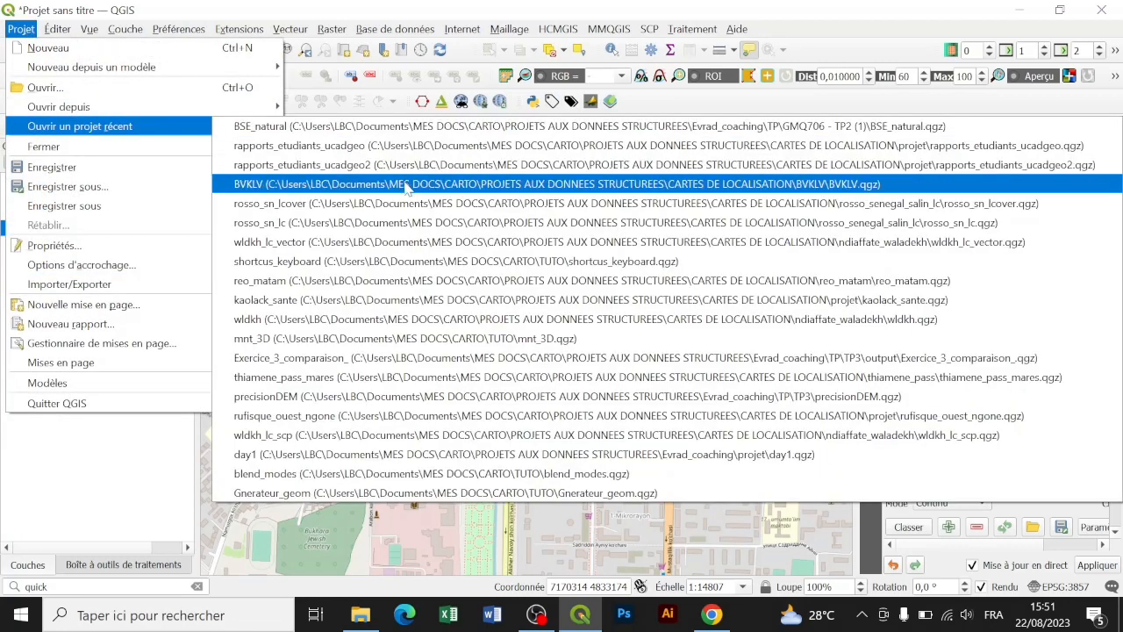
{"action": "left_click", "coordinate": [435, 207]}
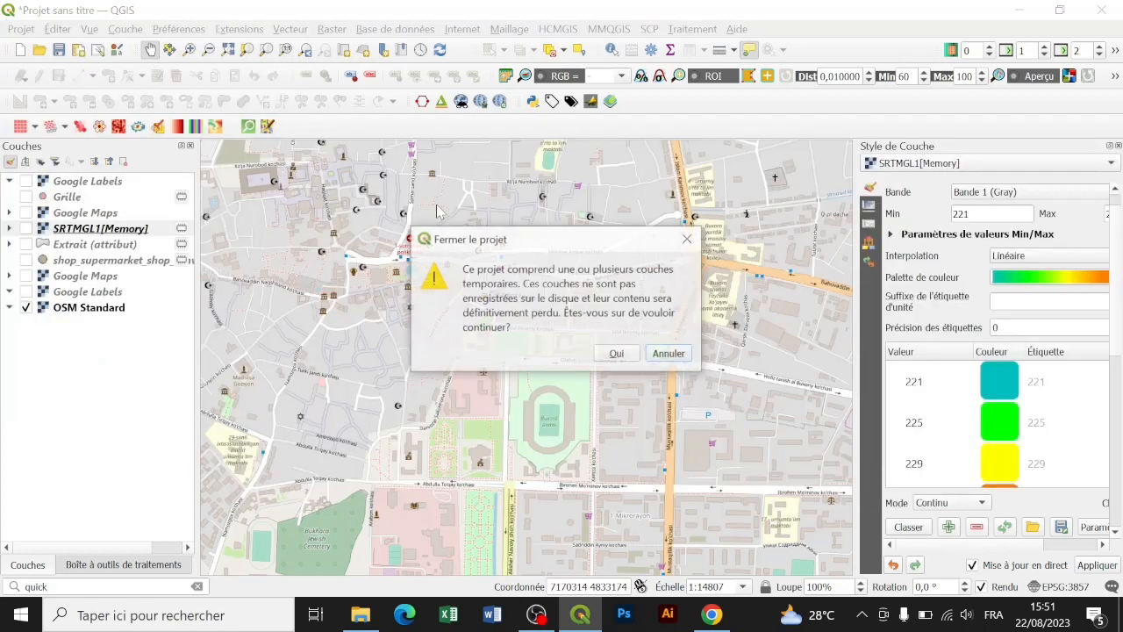
{"action": "left_click", "coordinate": [628, 354]}
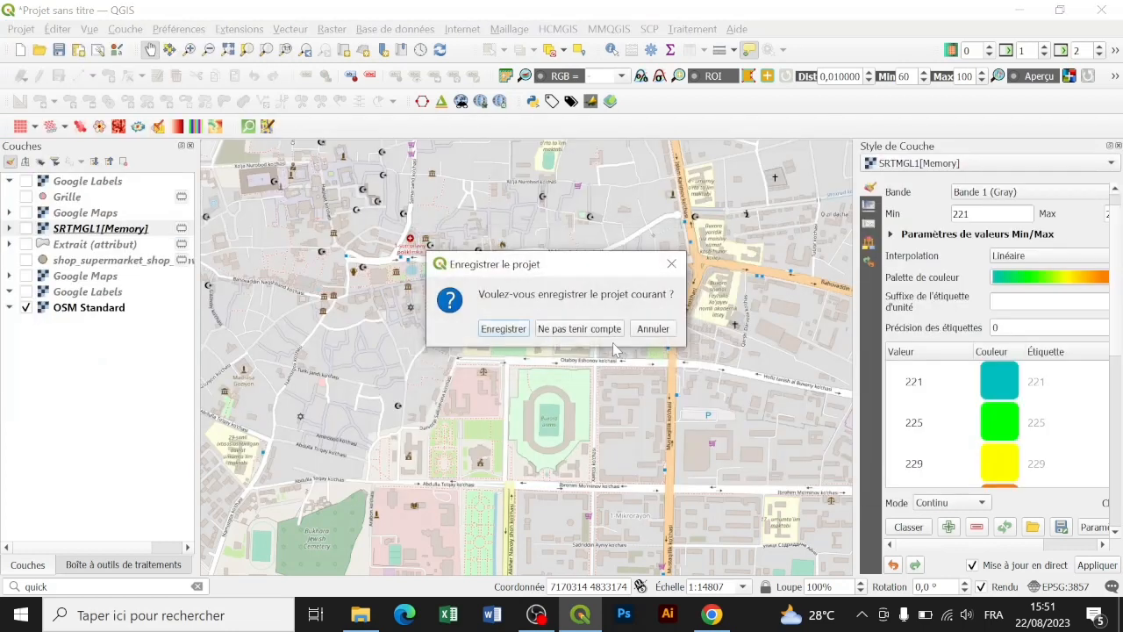
{"action": "left_click", "coordinate": [586, 331]}
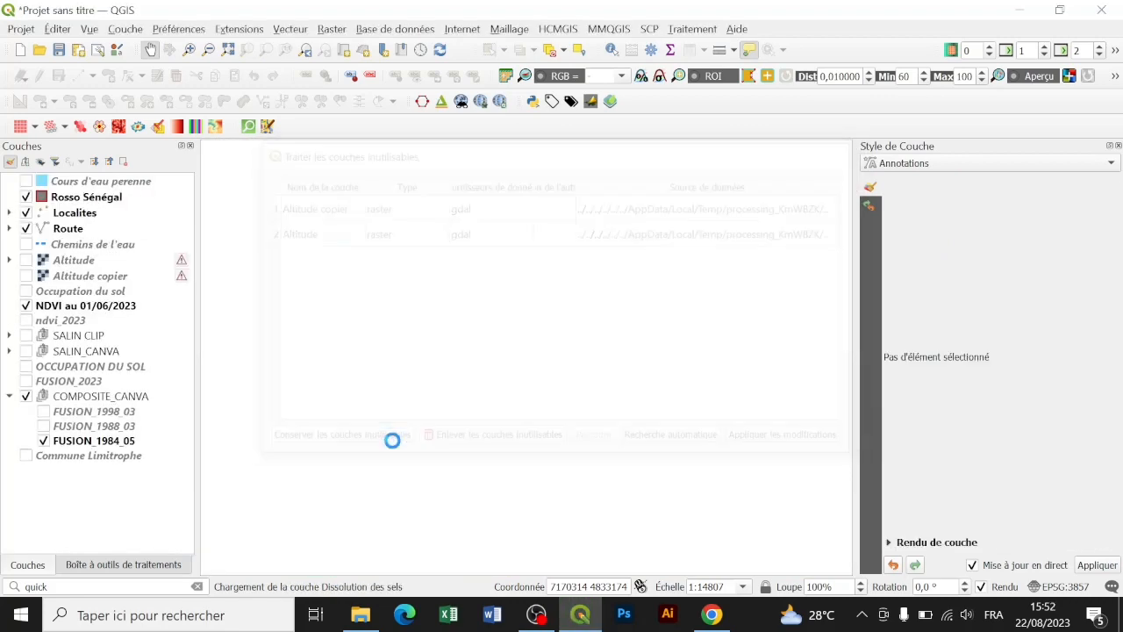
{"action": "left_click", "coordinate": [393, 441]}
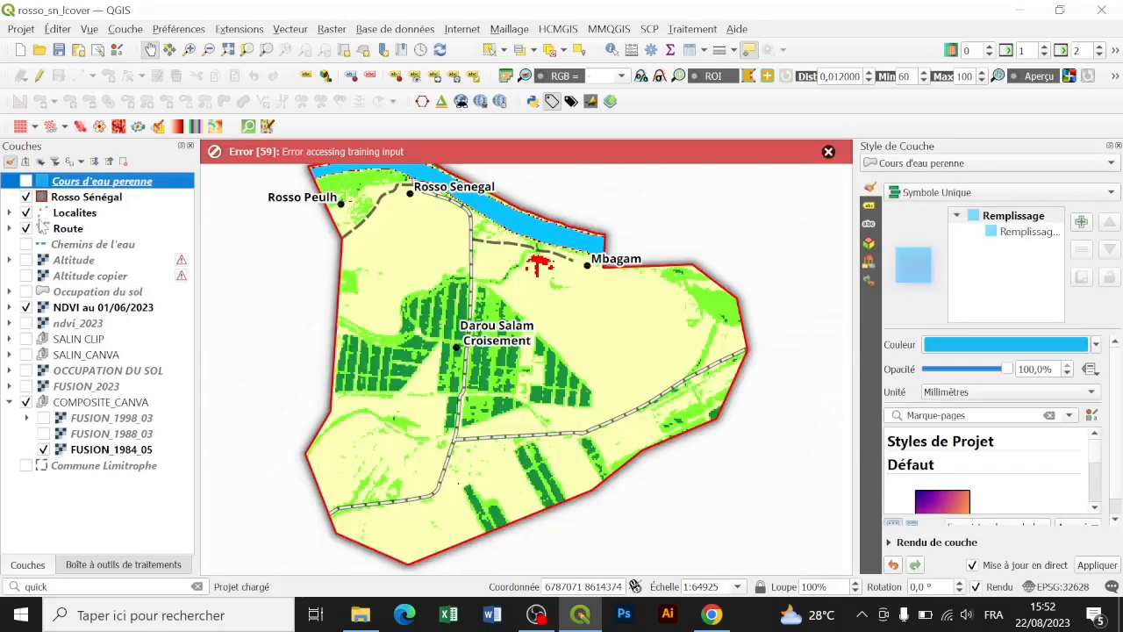
{"action": "left_click", "coordinate": [828, 154]}
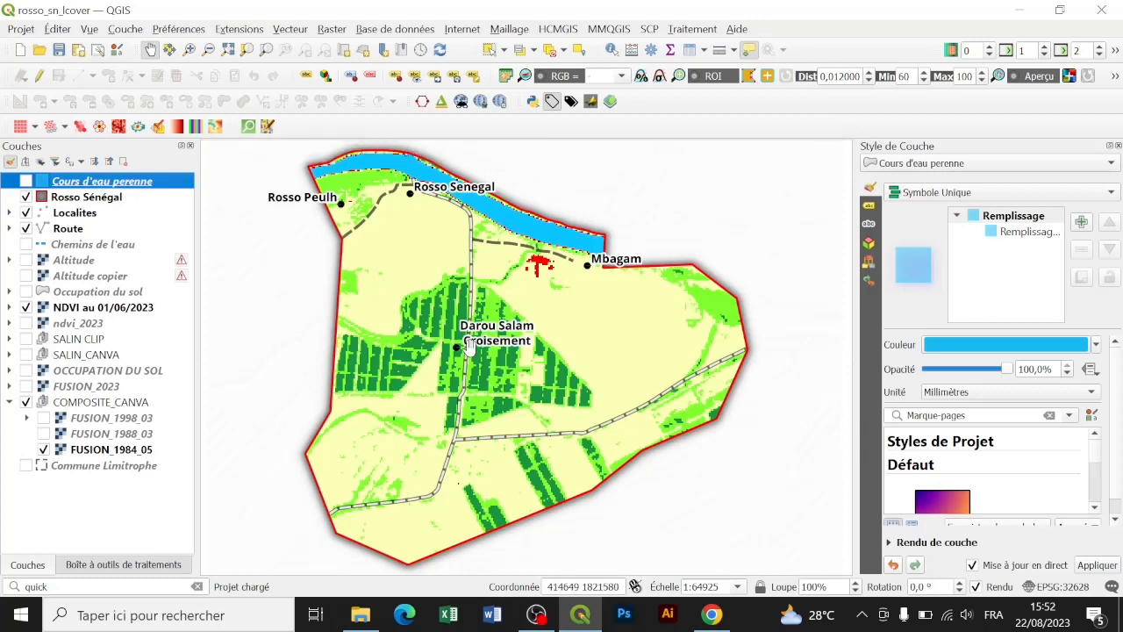
- Toggle the Localites layer's labels off and back on, and try the label toggle for all layers
{"action": "scroll", "coordinate": [474, 266], "scroll_direction": "up", "scroll_amount": 2}
{"action": "scroll", "coordinate": [474, 265], "scroll_direction": "down", "scroll_amount": 1}
{"action": "left_click_drag", "start_coordinate": [451, 292], "coordinate": [435, 376]}
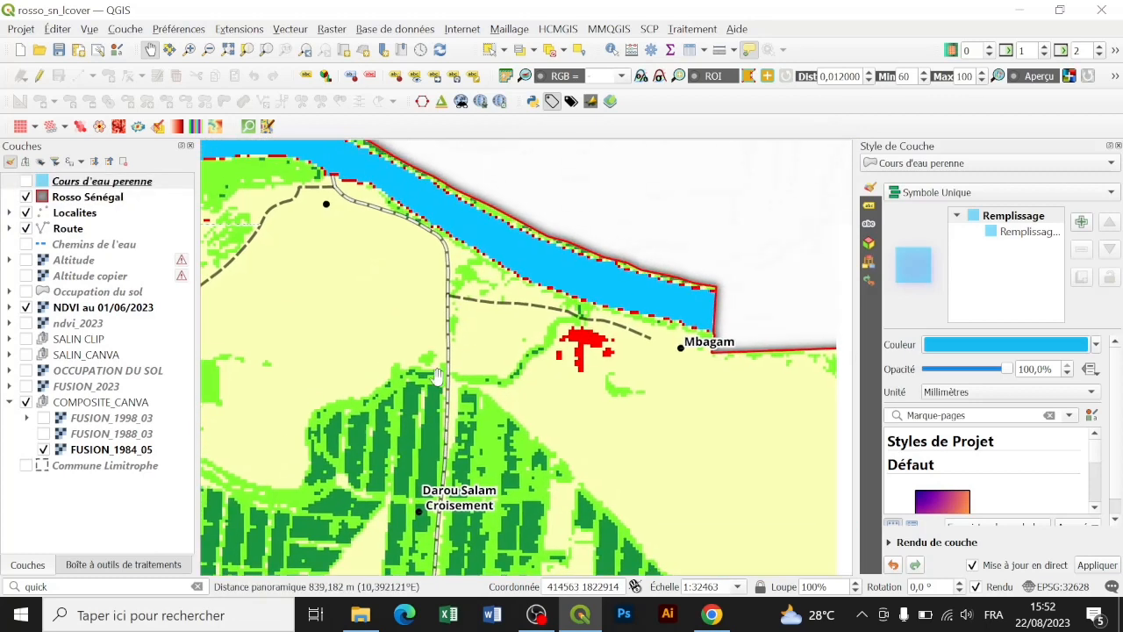
{"action": "left_click", "coordinate": [83, 215]}
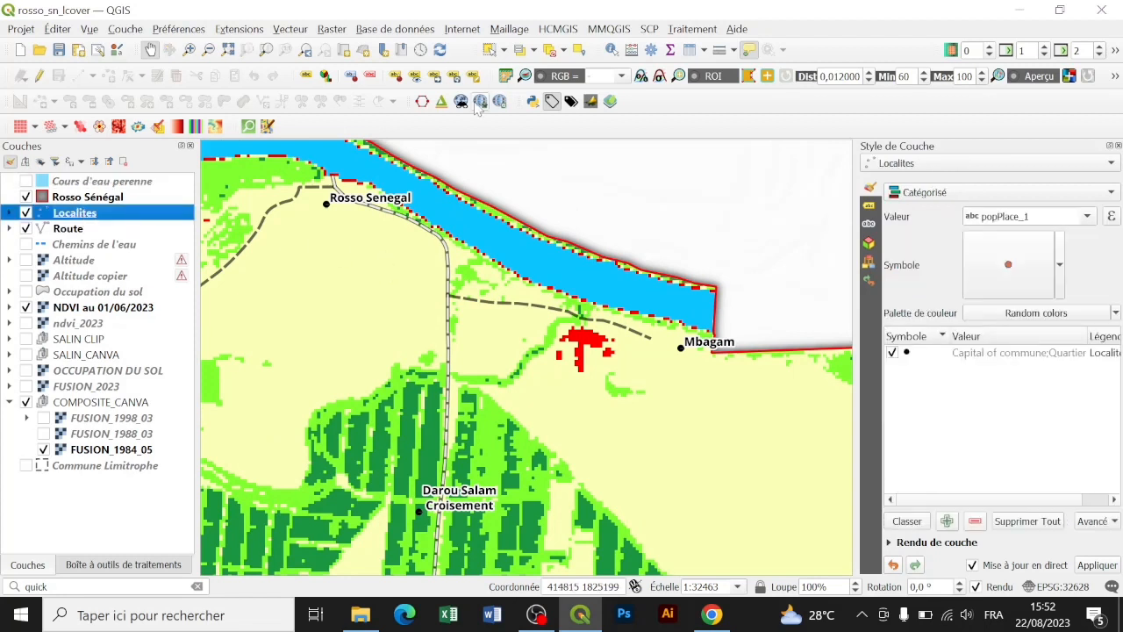
{"action": "left_click", "coordinate": [552, 102]}
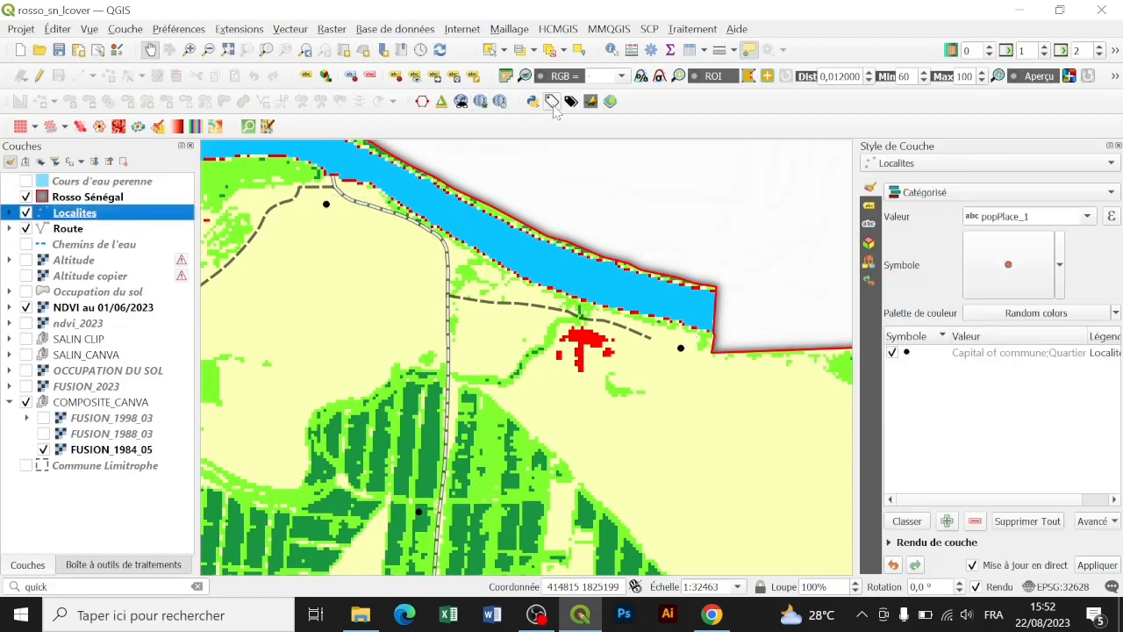
{"action": "left_click", "coordinate": [552, 102]}
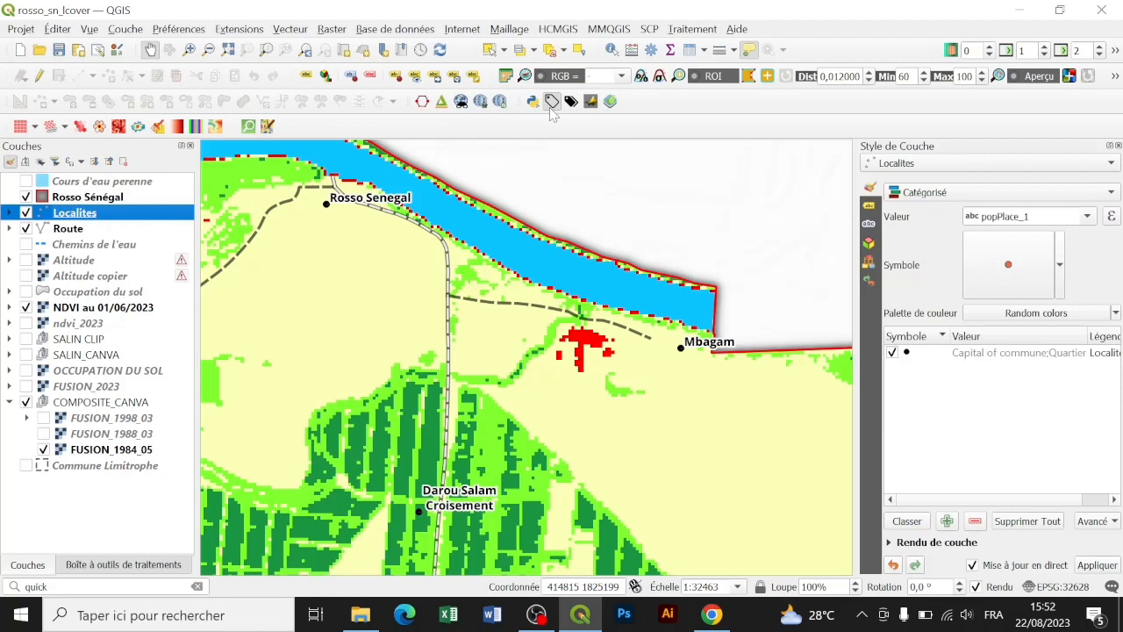
{"action": "left_click", "coordinate": [551, 103]}
{"action": "left_click", "coordinate": [551, 103]}
{"action": "left_click", "coordinate": [572, 106]}
{"action": "left_click", "coordinate": [572, 105]}
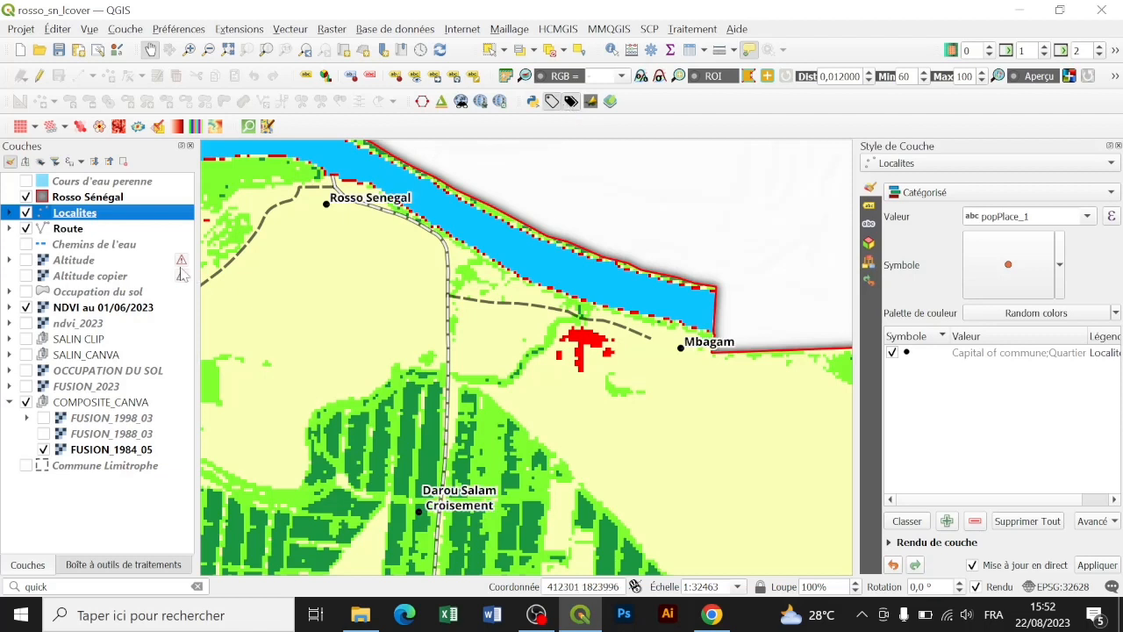
- Give the Route layer simple labels (Étiquettes simples) from the NOM_AGEROU field, and toggle the labels of all layers
{"action": "left_click", "coordinate": [105, 230]}
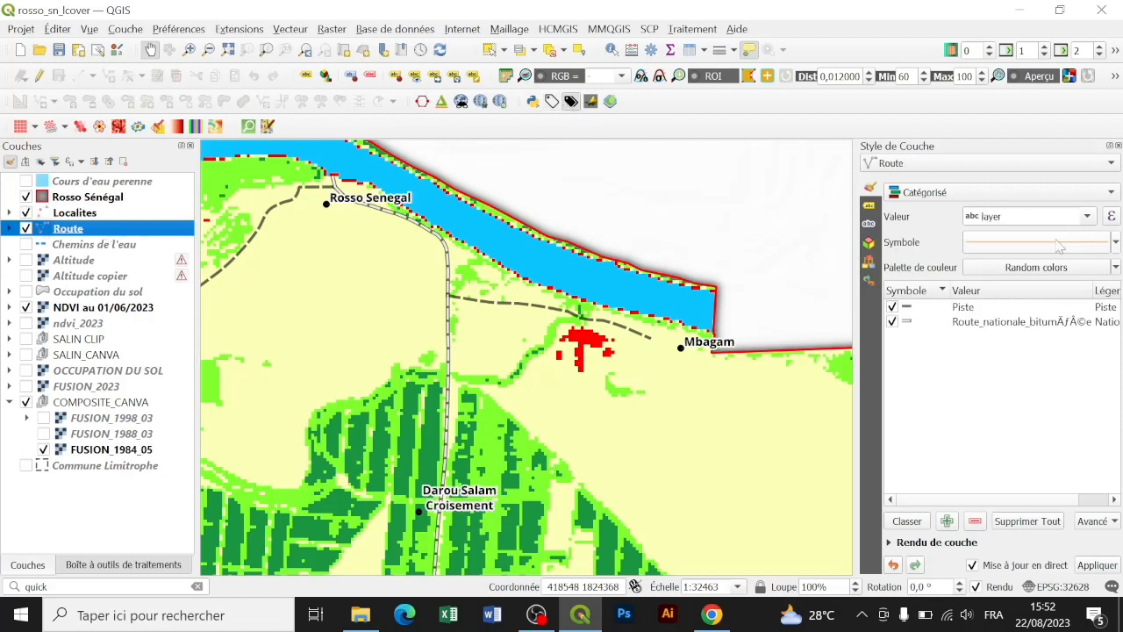
{"action": "left_click", "coordinate": [869, 207]}
{"action": "left_click", "coordinate": [923, 199]}
{"action": "left_click", "coordinate": [928, 209]}
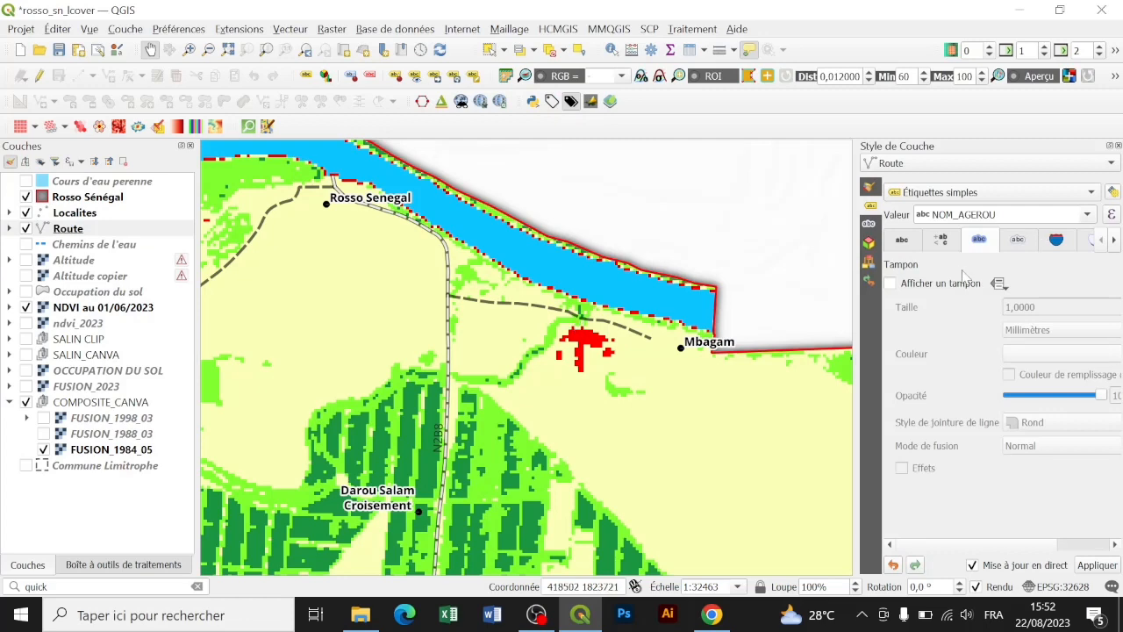
{"action": "left_click", "coordinate": [903, 245]}
{"action": "scroll", "coordinate": [619, 351], "scroll_direction": "down", "scroll_amount": 1}
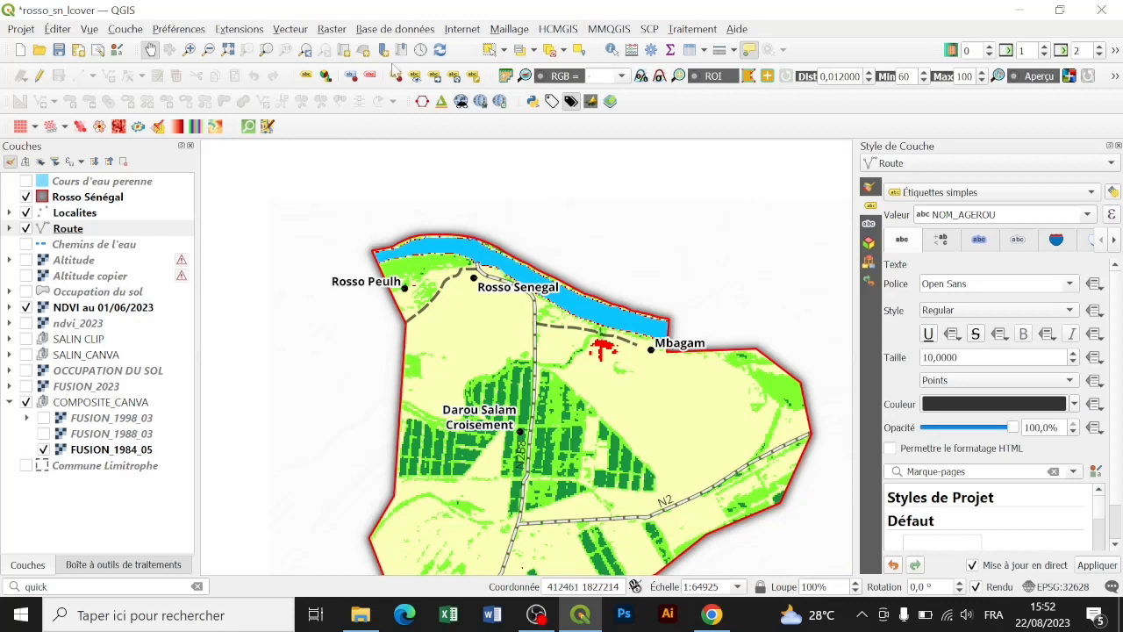
{"action": "left_click", "coordinate": [571, 102]}
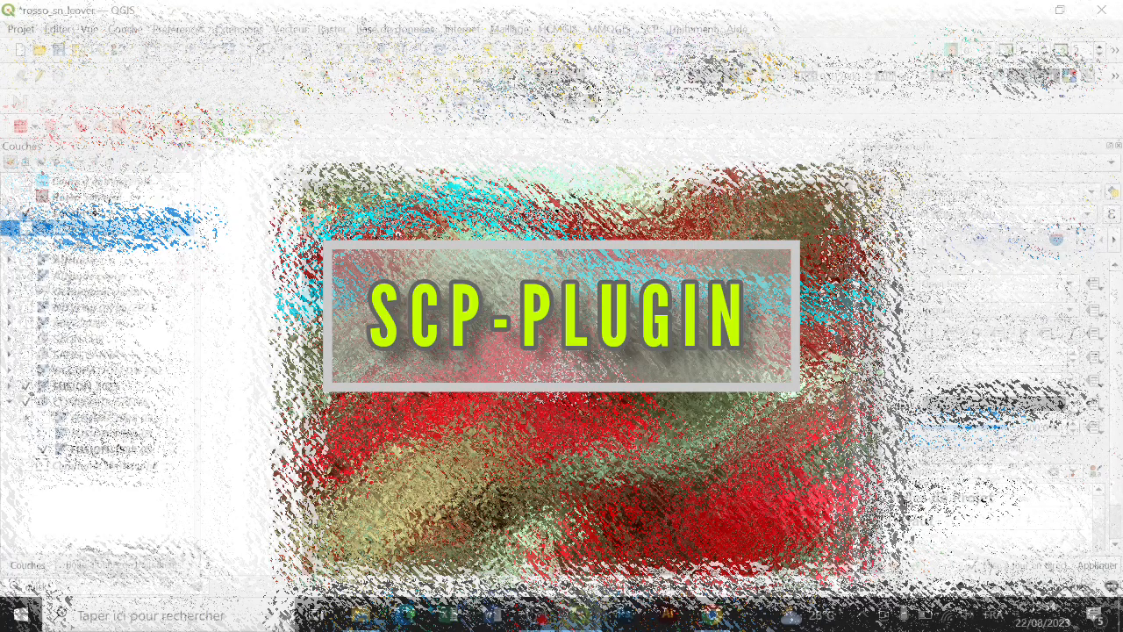
- Search all plugins for "scp" to find the Semi-Automatic Classification Plugin, then close the plugin manager
{"action": "left_click", "coordinate": [240, 31]}
{"action": "left_click", "coordinate": [263, 49]}
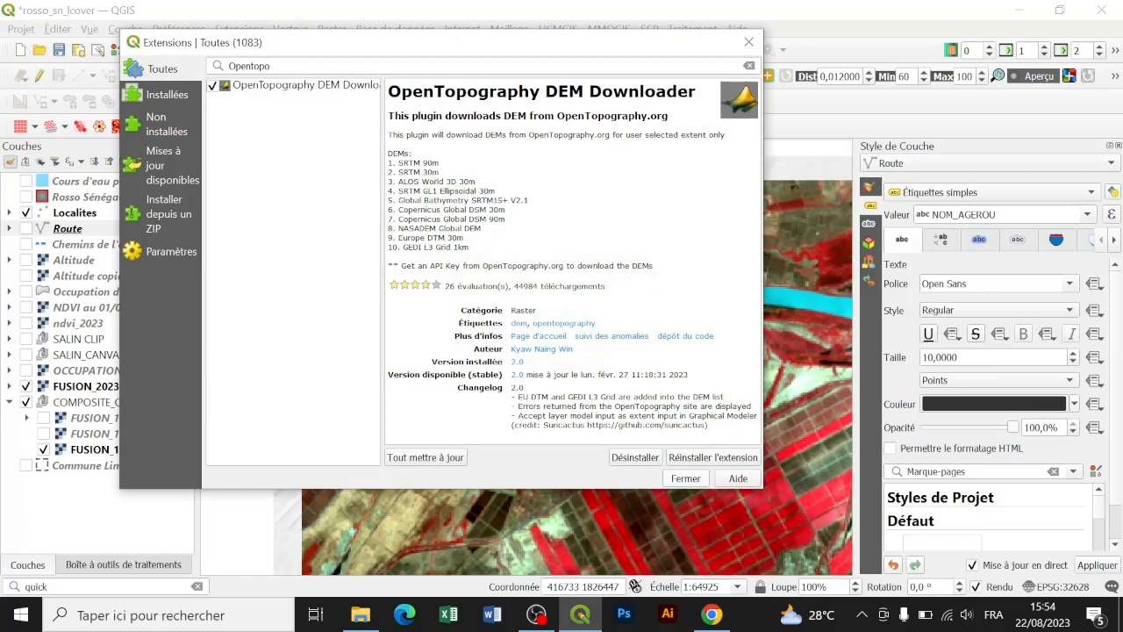
{"action": "double_click", "coordinate": [249, 67]}
{"action": "type", "text": "scp"}
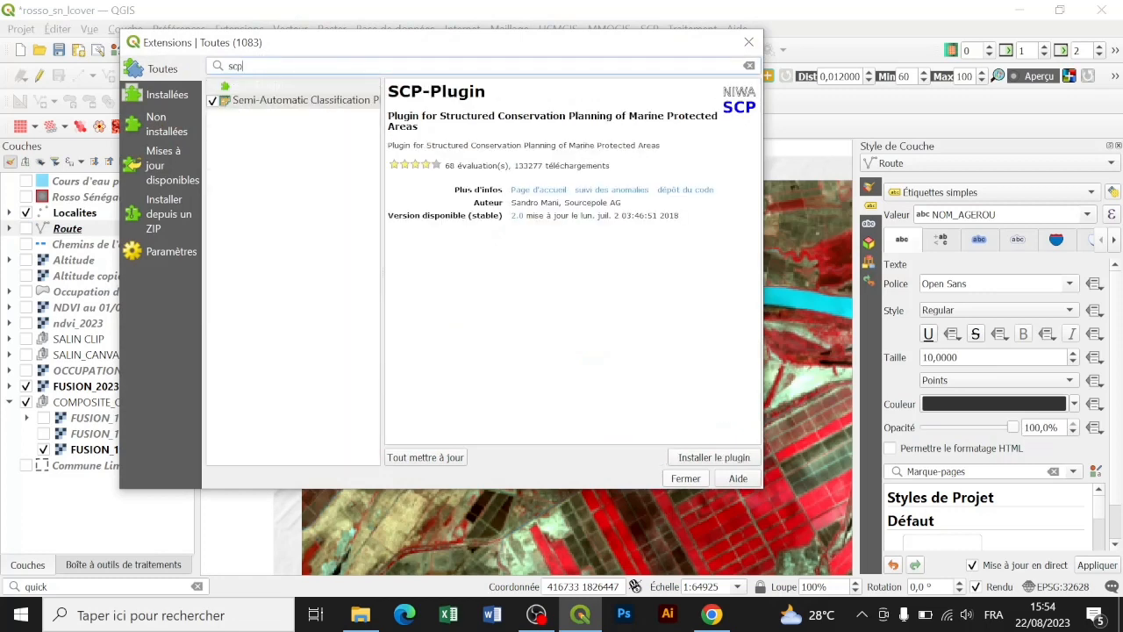
{"action": "left_click", "coordinate": [748, 43]}
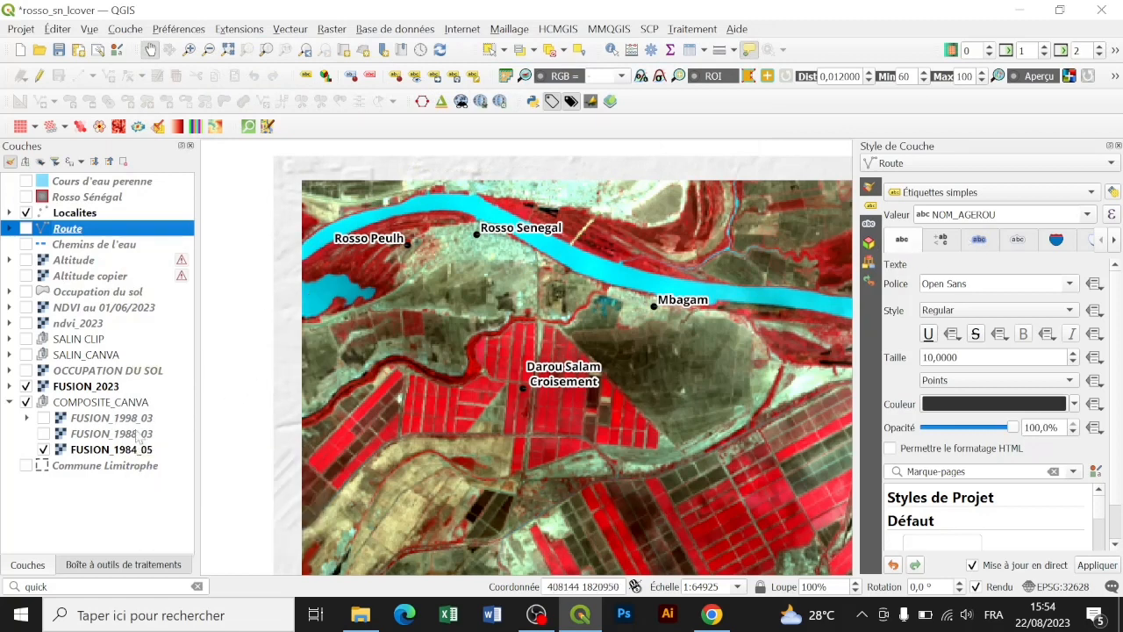
- Select the FUSION_2023 layer, open SCP's band set (Jeu de bandes) and examine the available multiband images
{"action": "left_click", "coordinate": [123, 387]}
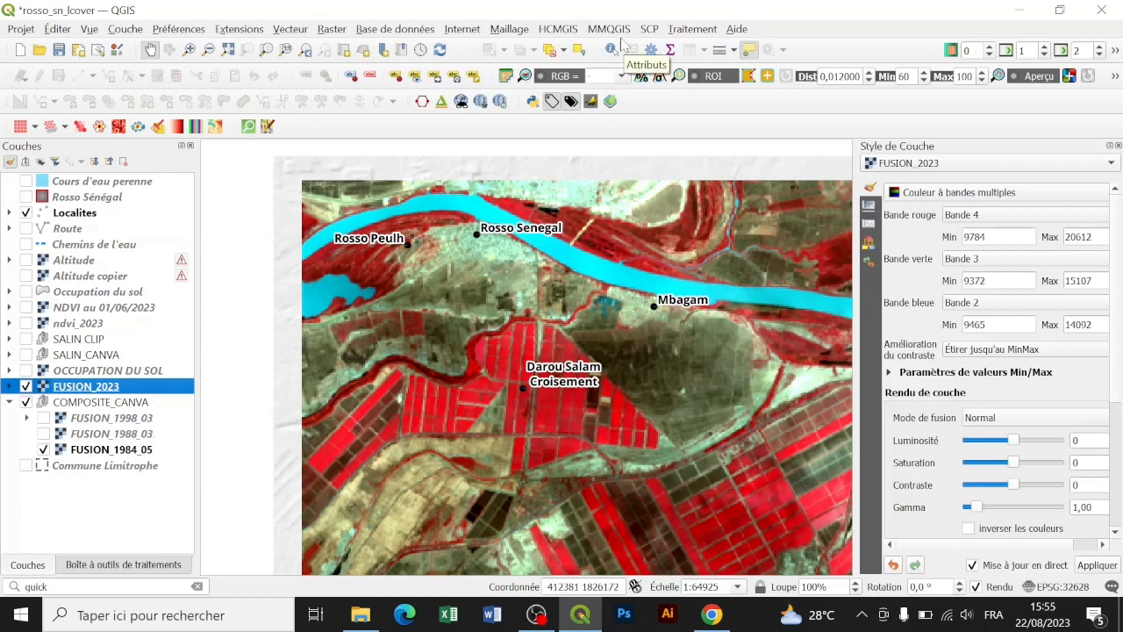
{"action": "left_click", "coordinate": [649, 29]}
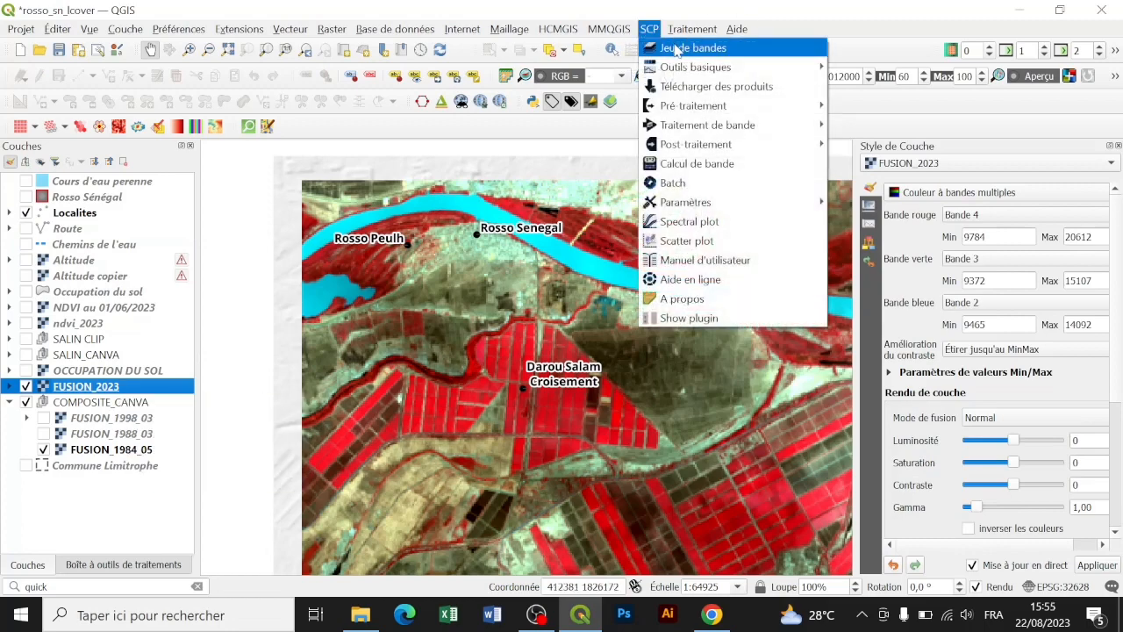
{"action": "left_click", "coordinate": [676, 48]}
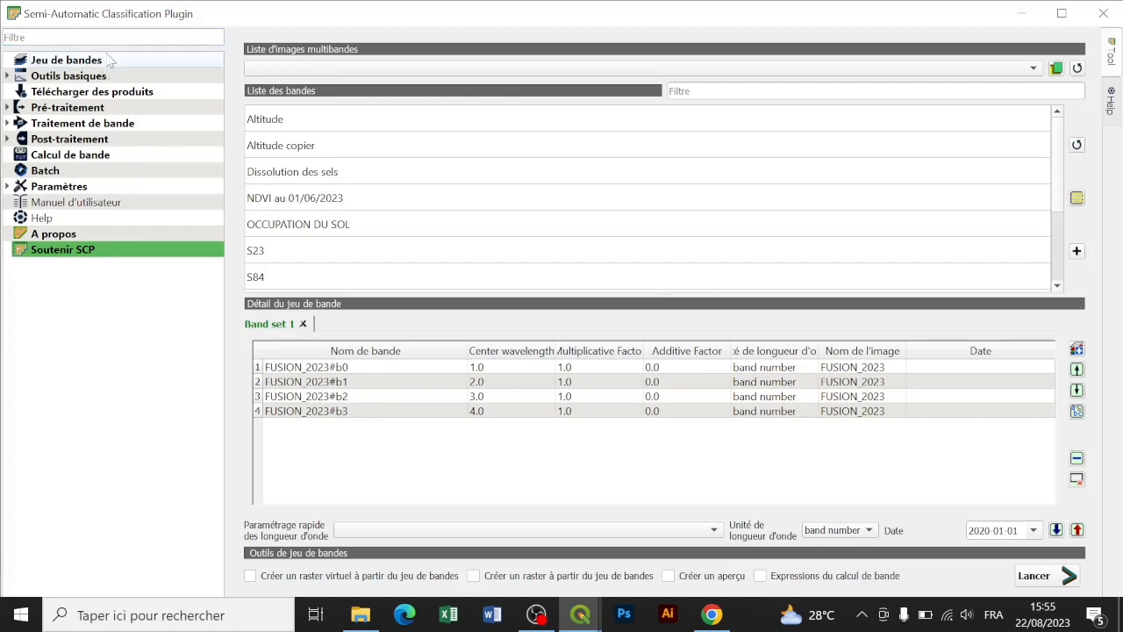
{"action": "left_click", "coordinate": [412, 68]}
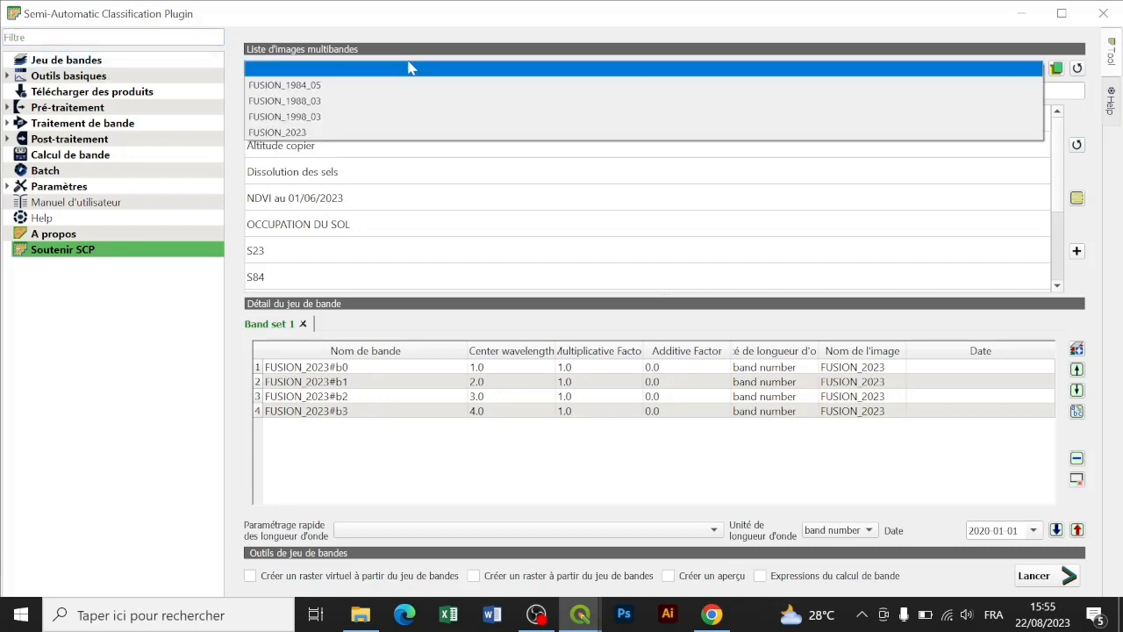
{"action": "left_click", "coordinate": [1059, 69]}
{"action": "left_click", "coordinate": [591, 72]}
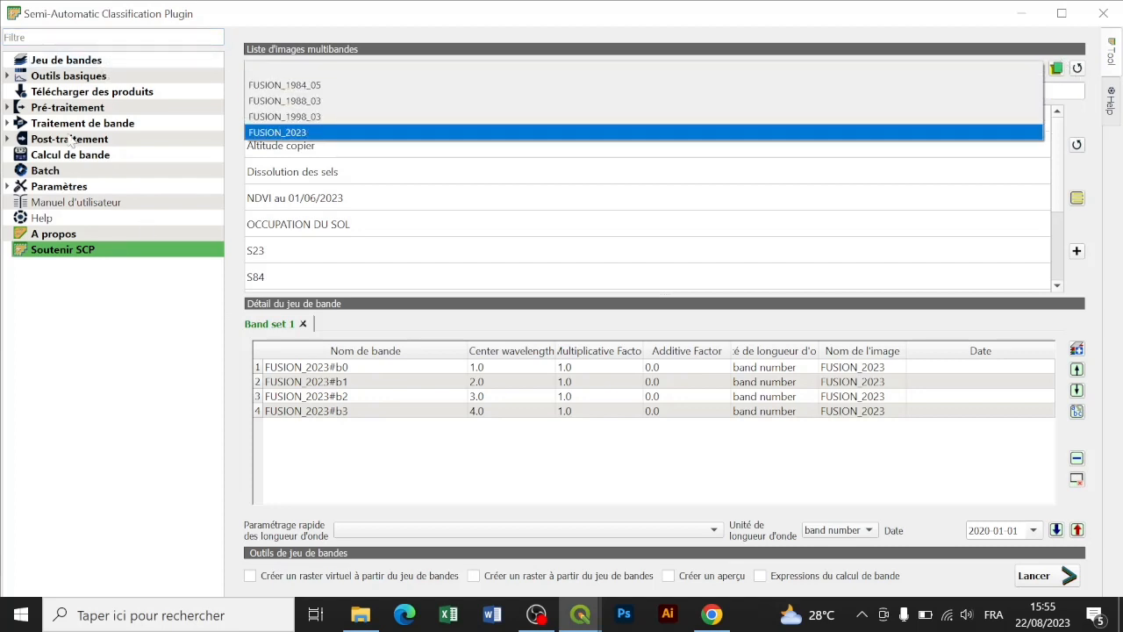
- Examine SCP's basic tools: the band set list, signature export and signature import
{"action": "left_click", "coordinate": [70, 77]}
{"action": "left_click", "coordinate": [69, 77]}
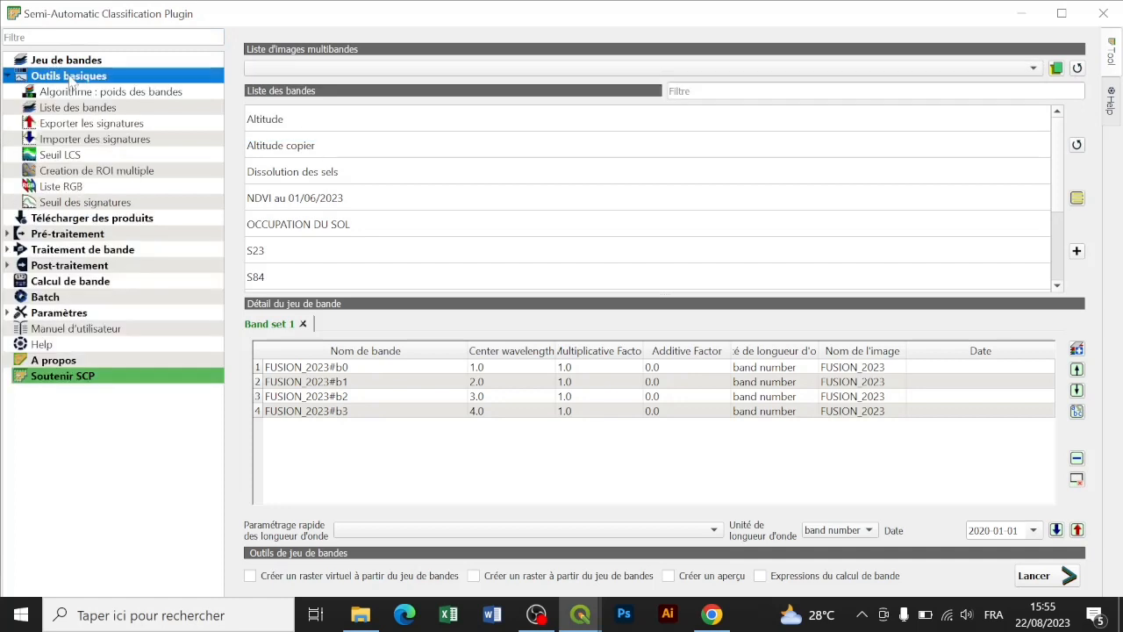
{"action": "left_click", "coordinate": [92, 108]}
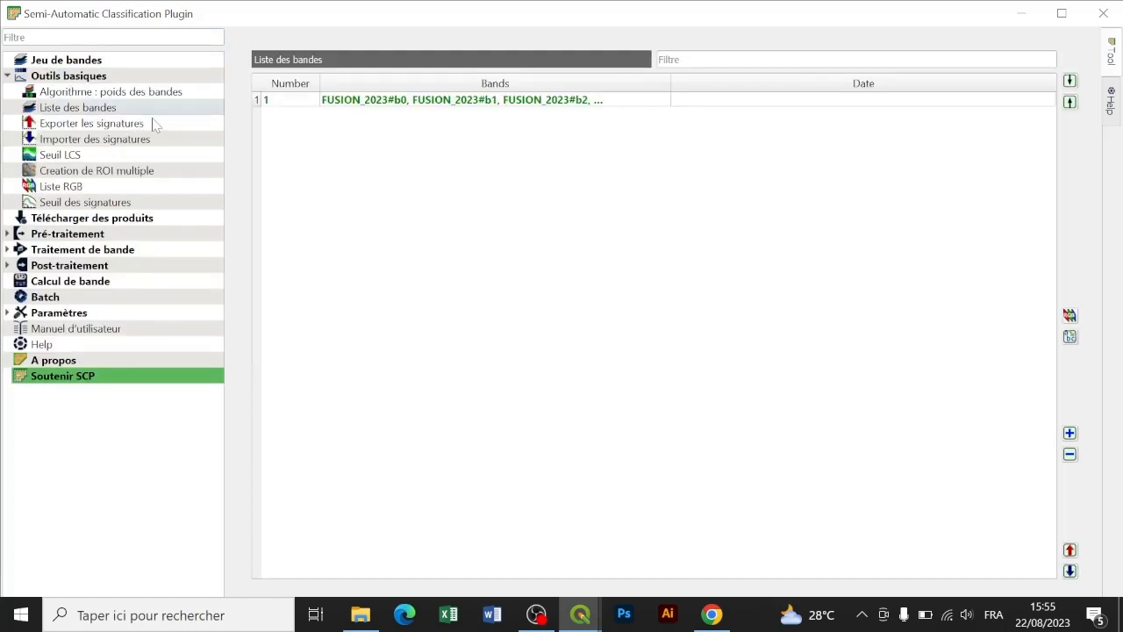
{"action": "left_click", "coordinate": [103, 125]}
{"action": "left_click", "coordinate": [97, 141]}
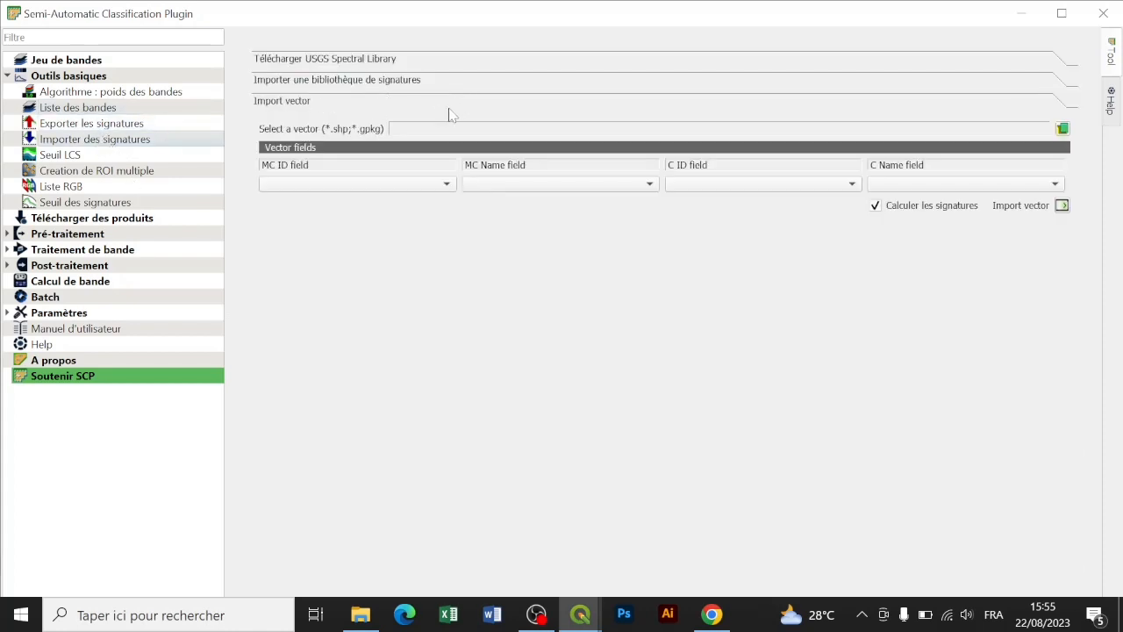
- Choose Chapter 3: Coatings in the USGS Spectral Library import and browse its signature libraries
{"action": "left_click", "coordinate": [365, 59]}
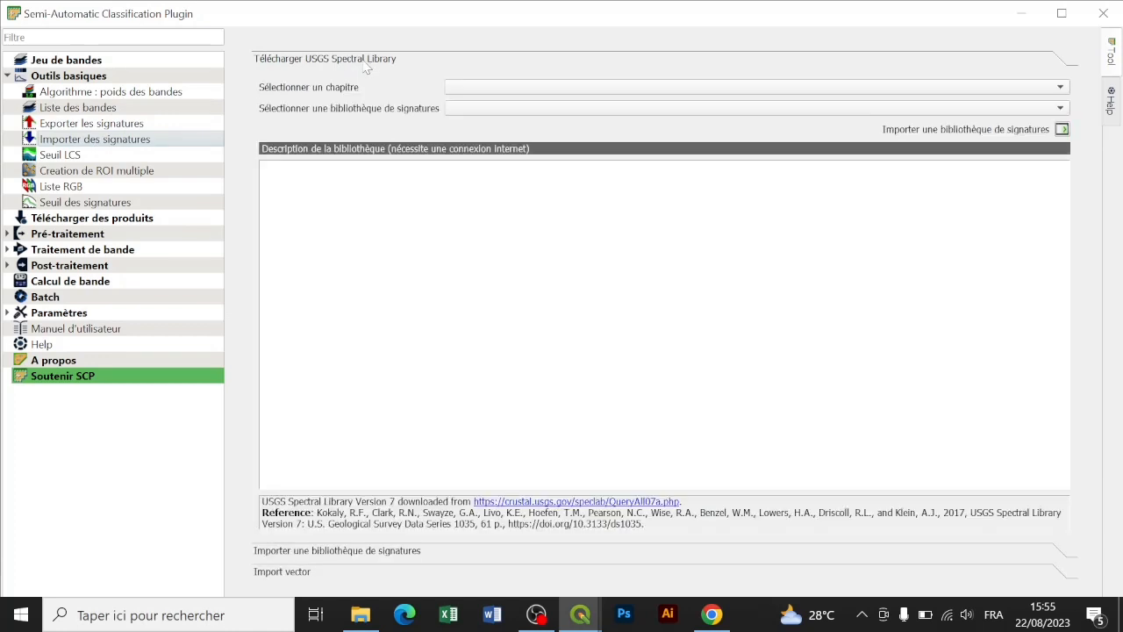
{"action": "left_click", "coordinate": [504, 90]}
{"action": "left_click", "coordinate": [488, 135]}
{"action": "left_click", "coordinate": [526, 108]}
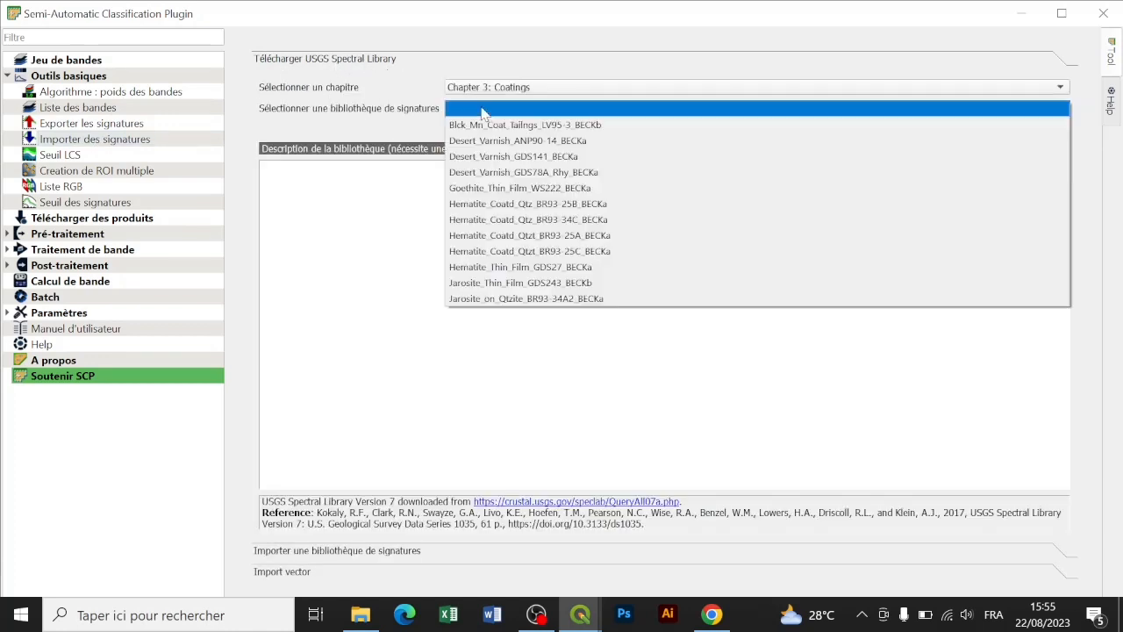
{"action": "left_click", "coordinate": [360, 95]}
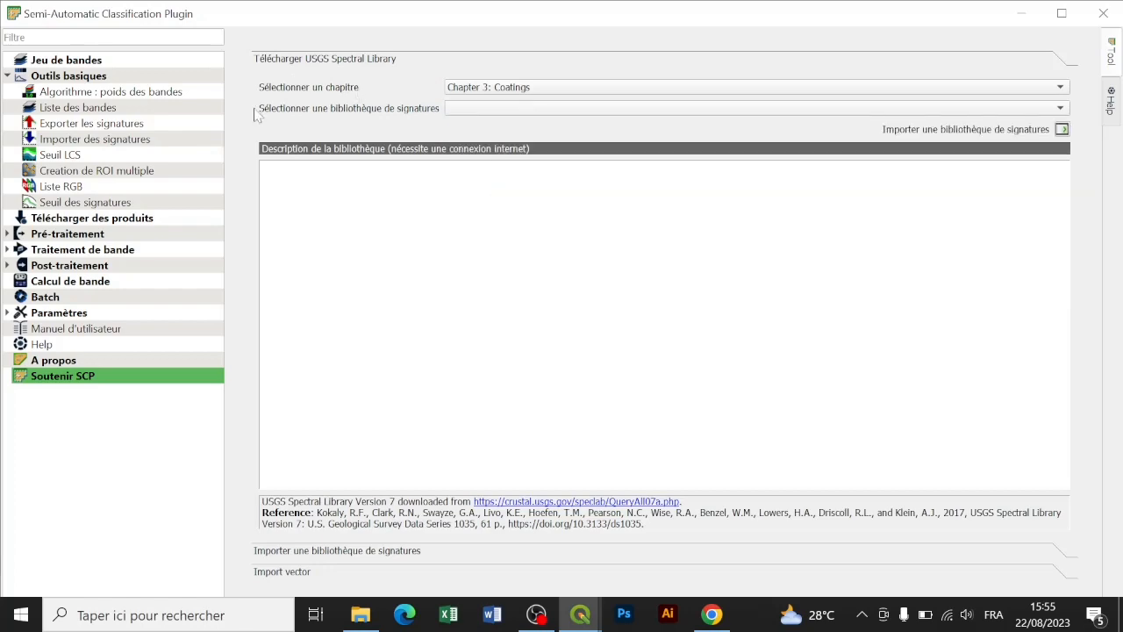
- Examine SCP's product download page and its preprocessing (Pré-traitement) and band processing (Traitement de bande) tools
{"action": "left_click", "coordinate": [78, 219]}
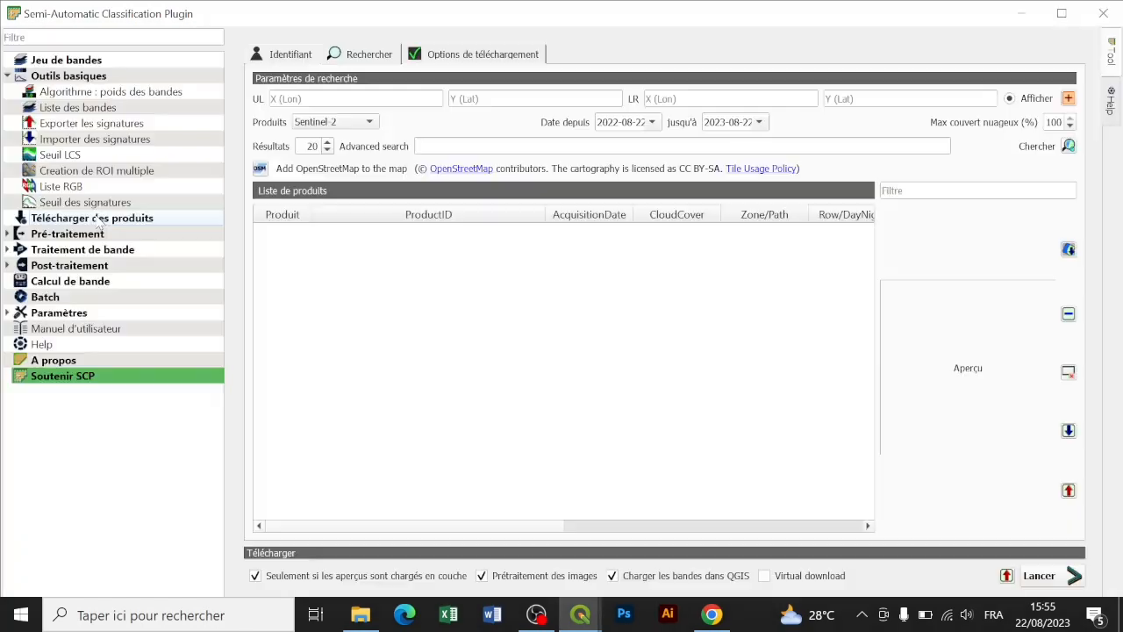
{"action": "left_click", "coordinate": [100, 237]}
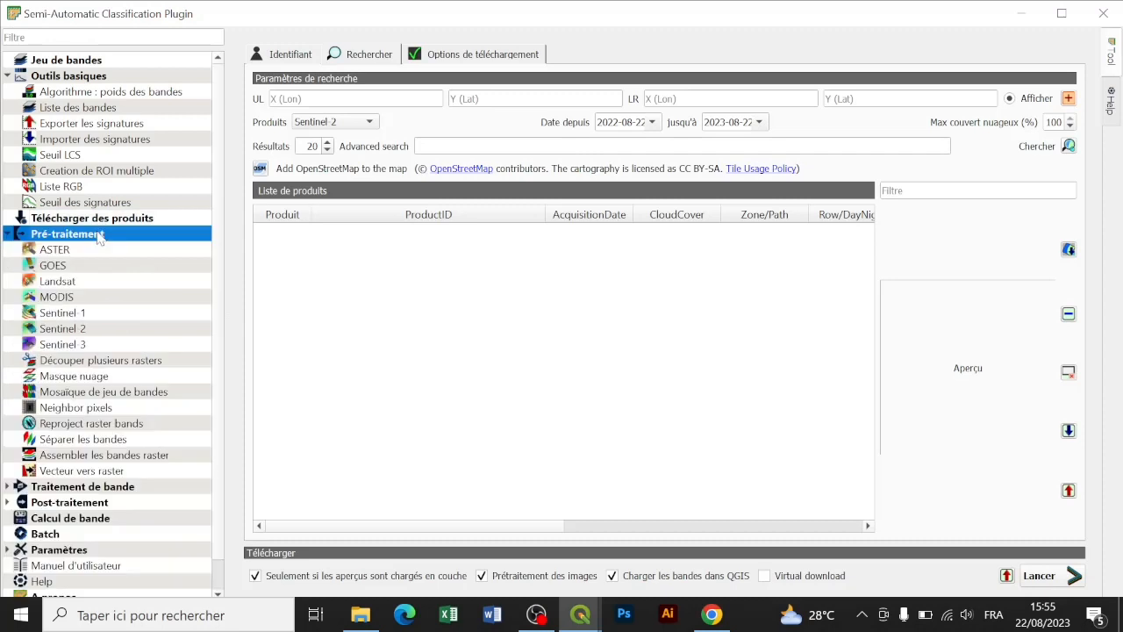
{"action": "scroll", "coordinate": [103, 238], "scroll_direction": "down", "scroll_amount": 1}
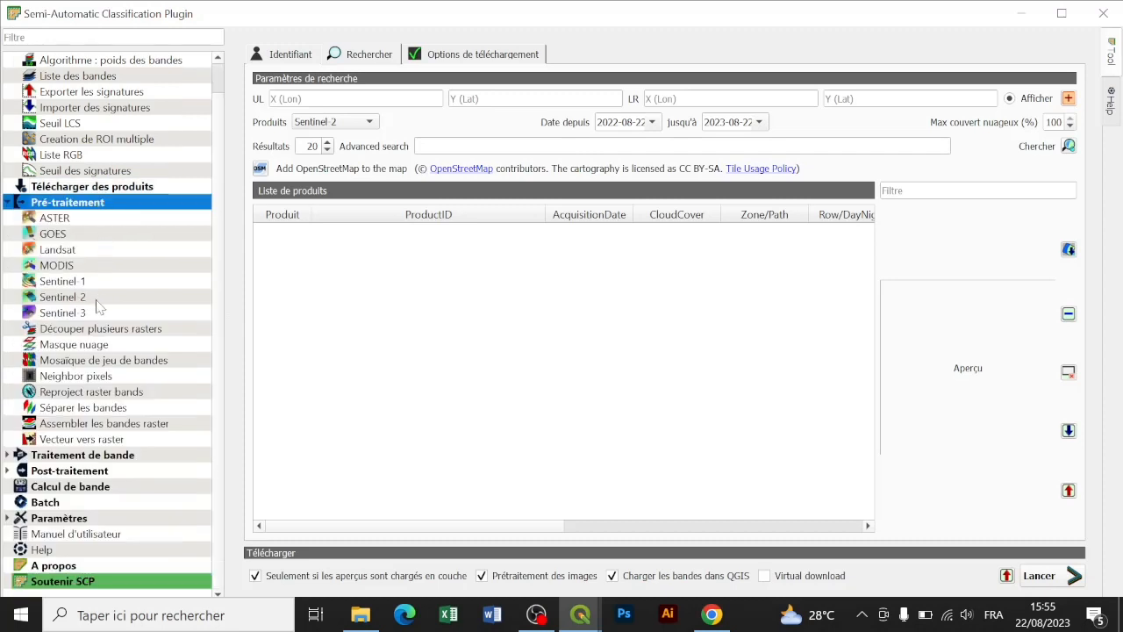
{"action": "left_click", "coordinate": [104, 456]}
{"action": "scroll", "coordinate": [109, 346], "scroll_direction": "down", "scroll_amount": 3}
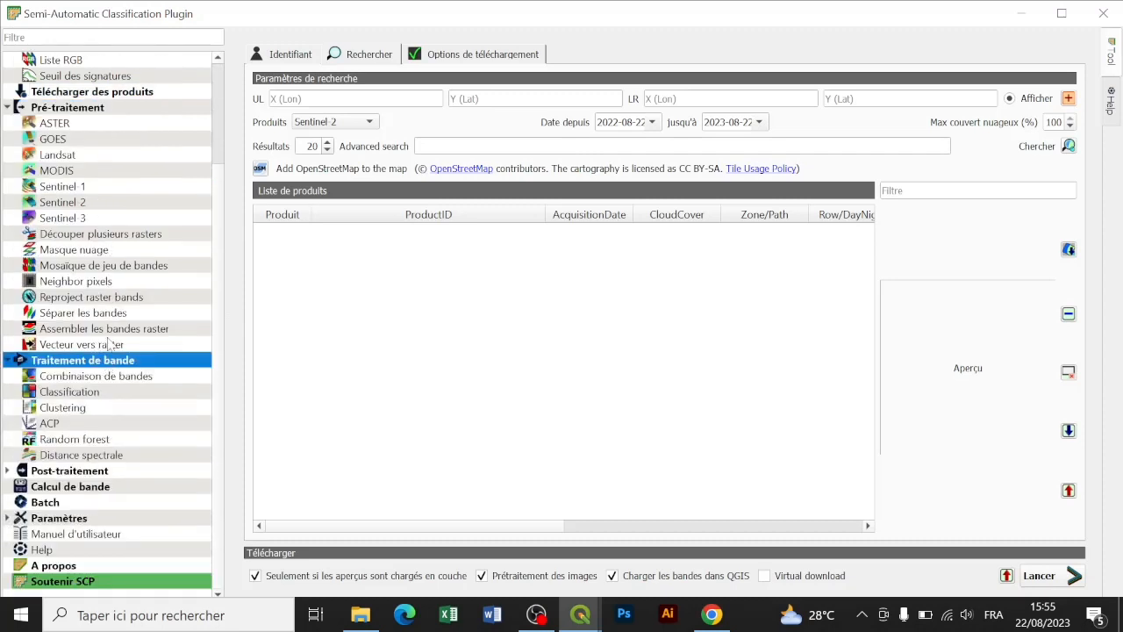
- Examine SCP's post-processing (Post-traitement) tools, including the accuracy check (Précision) and the classification report (Rapport de classification)
{"action": "left_click", "coordinate": [92, 473]}
{"action": "scroll", "coordinate": [120, 456], "scroll_direction": "down", "scroll_amount": 3}
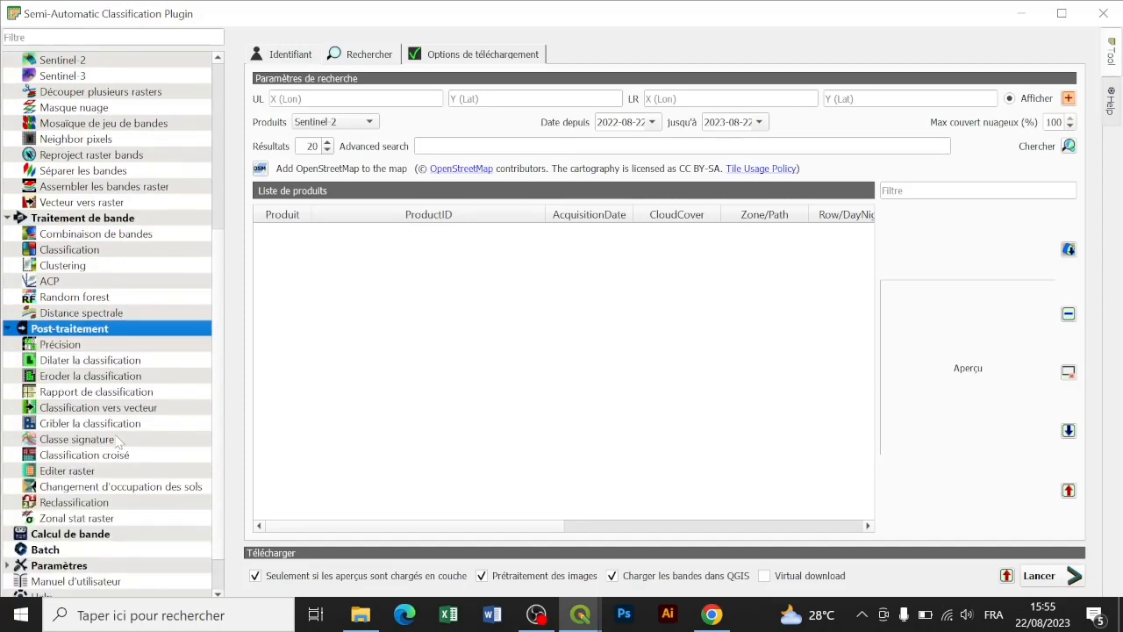
{"action": "left_click", "coordinate": [107, 347]}
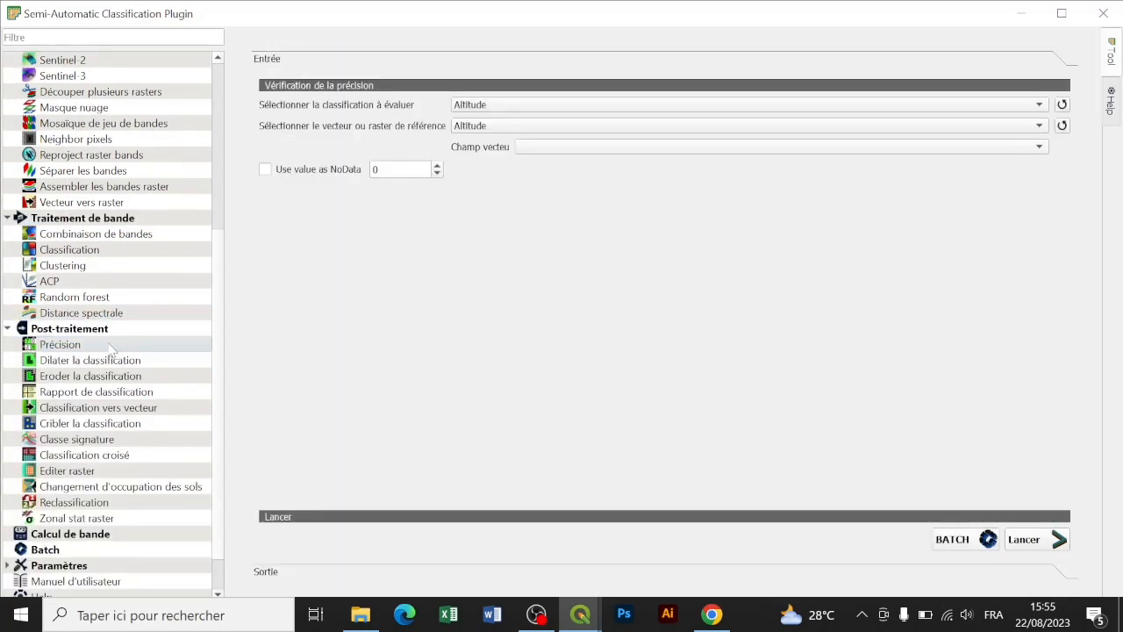
{"action": "scroll", "coordinate": [145, 366], "scroll_direction": "down", "scroll_amount": 1}
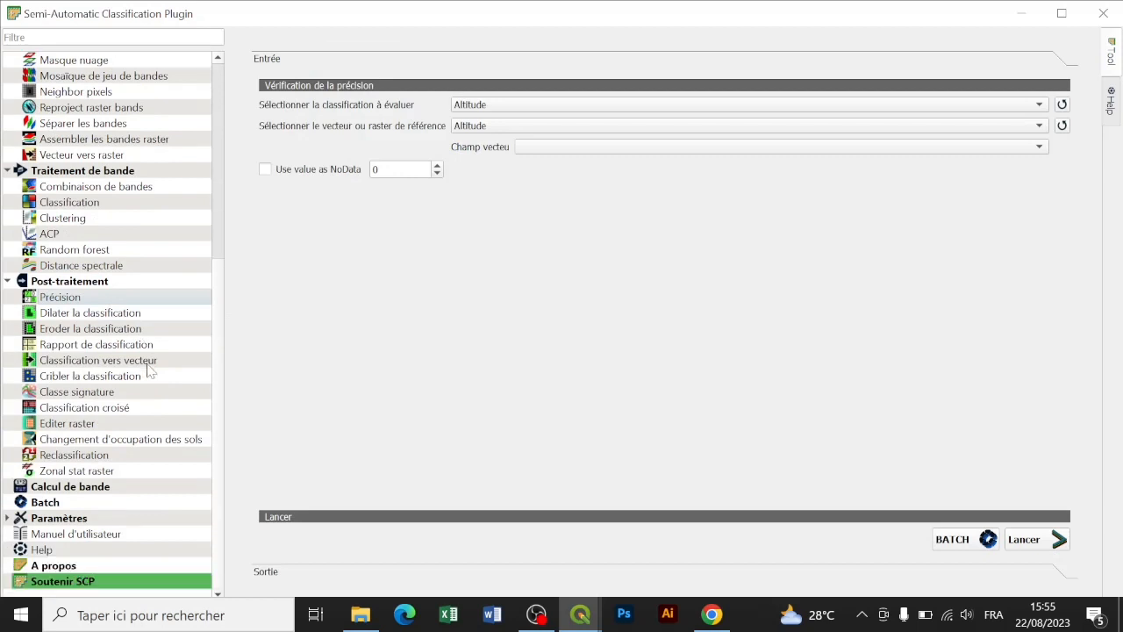
{"action": "left_click", "coordinate": [126, 345]}
{"action": "scroll", "coordinate": [123, 367], "scroll_direction": "up", "scroll_amount": 5}
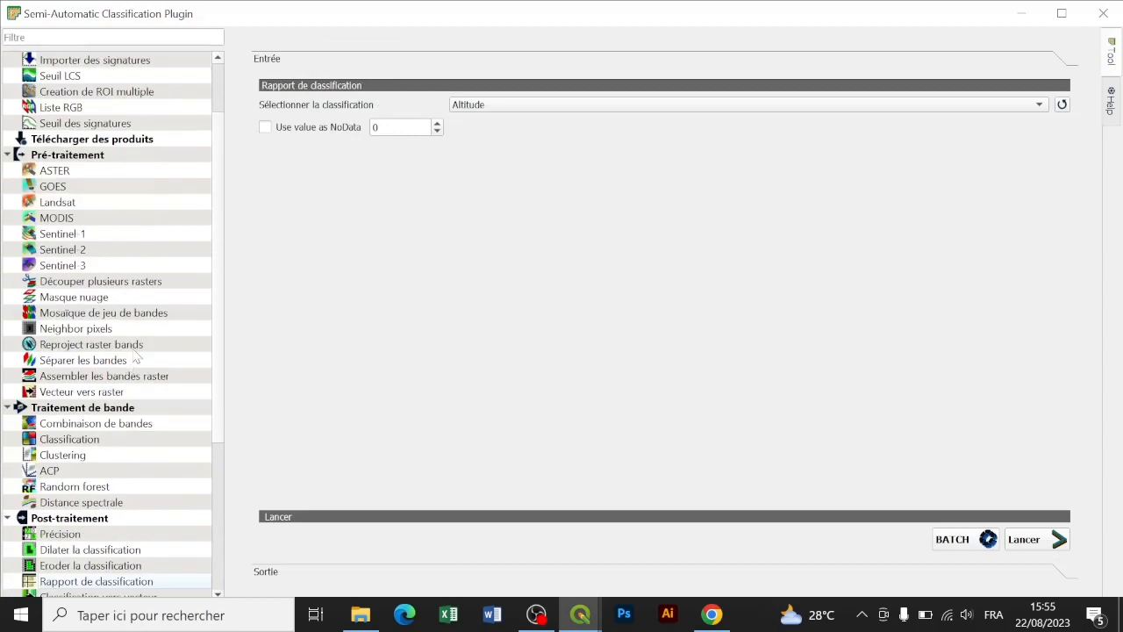
- Examine SCP's band calculator (Calcul de bande), and return to the QGIS map by minimising the plugin window
{"action": "scroll", "coordinate": [134, 337], "scroll_direction": "down", "scroll_amount": 4}
{"action": "left_click", "coordinate": [95, 536]}
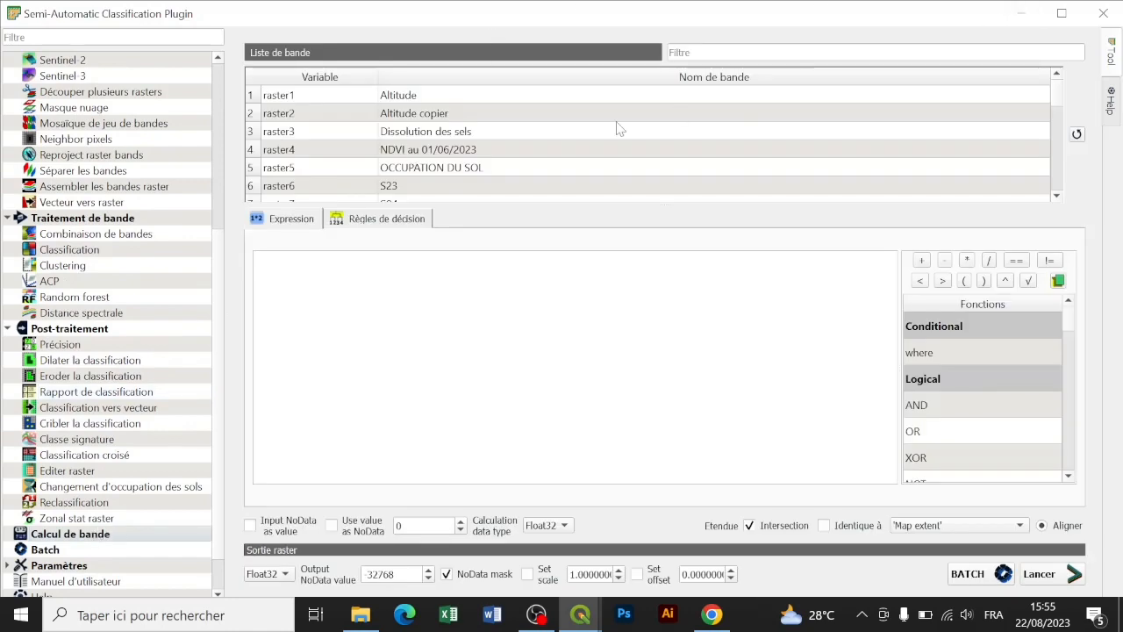
{"action": "left_click", "coordinate": [1020, 13]}
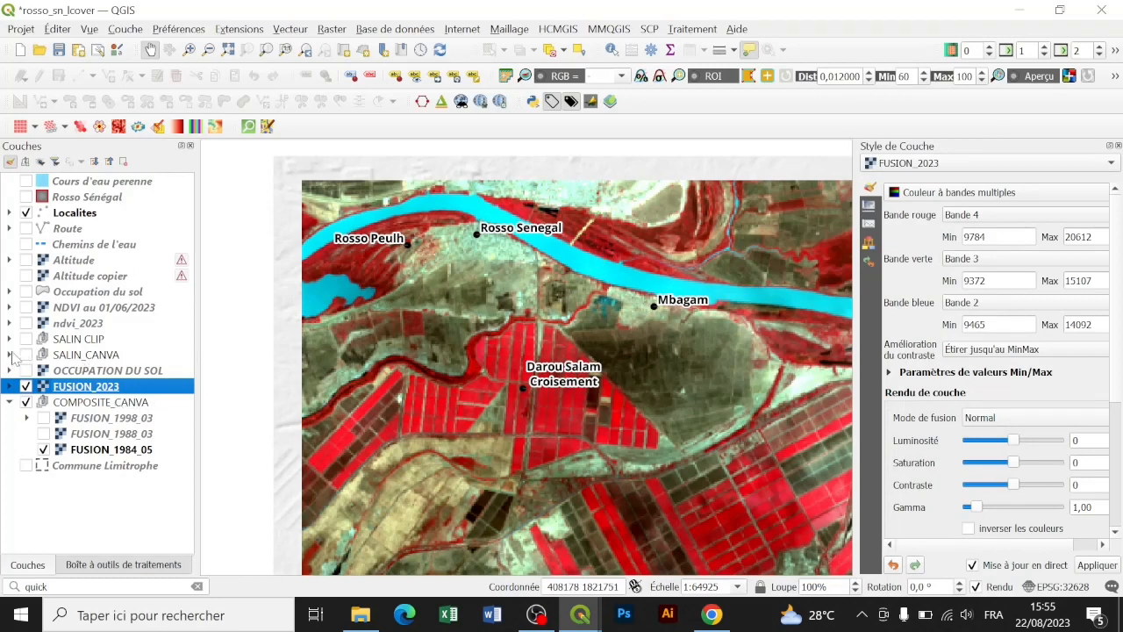
- Expand and show the SALIN_CANVA group with only Dissolution des sels visible in it, and hide the FUSION_2023 layer
{"action": "left_click", "coordinate": [17, 355]}
{"action": "left_click", "coordinate": [10, 354]}
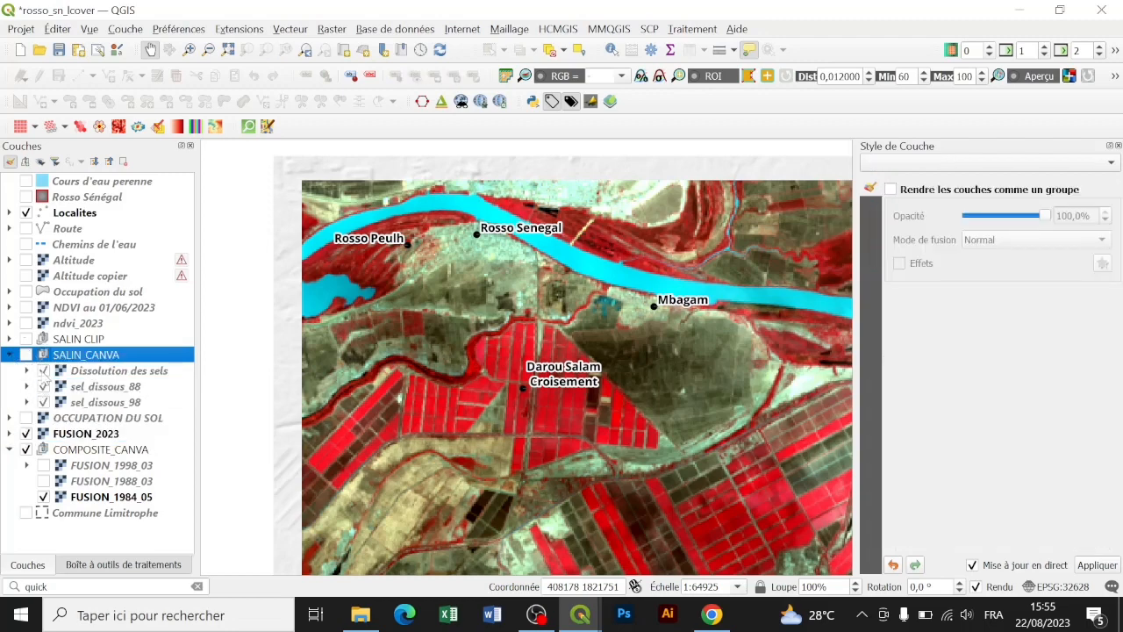
{"action": "left_click", "coordinate": [27, 354]}
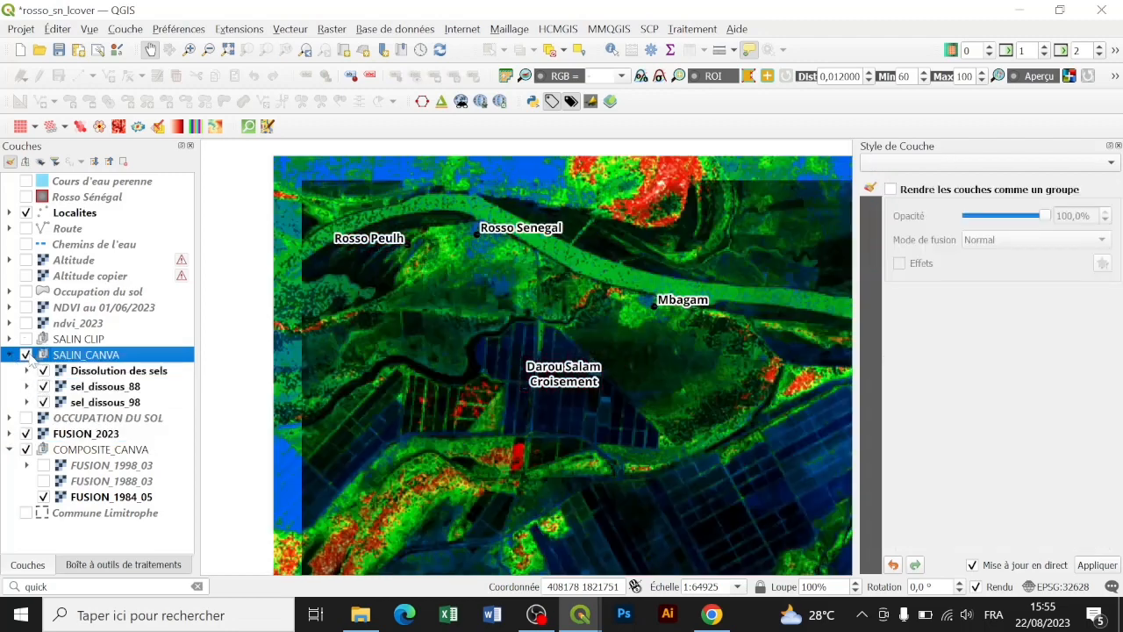
{"action": "left_click", "coordinate": [27, 434]}
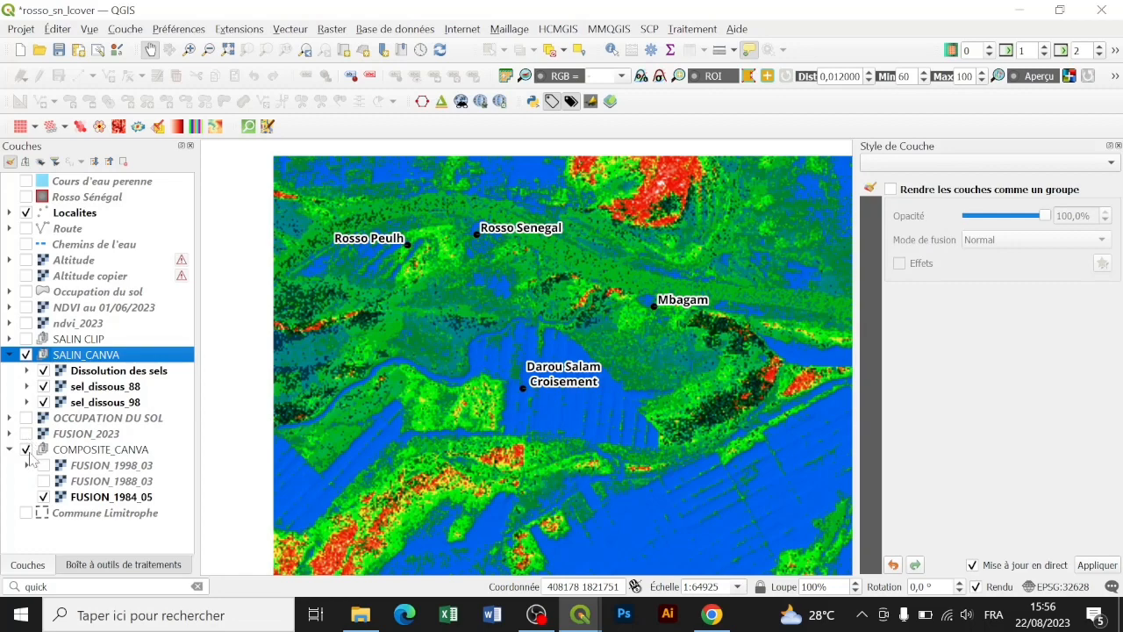
{"action": "left_click", "coordinate": [43, 386]}
{"action": "left_click", "coordinate": [43, 402]}
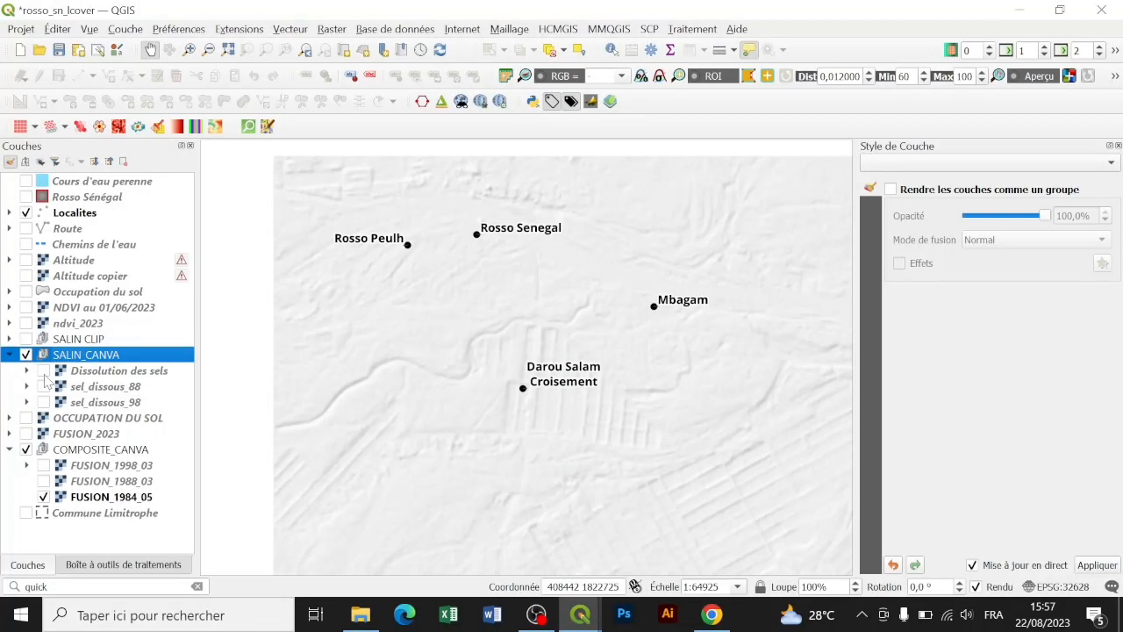
{"action": "left_click", "coordinate": [43, 371]}
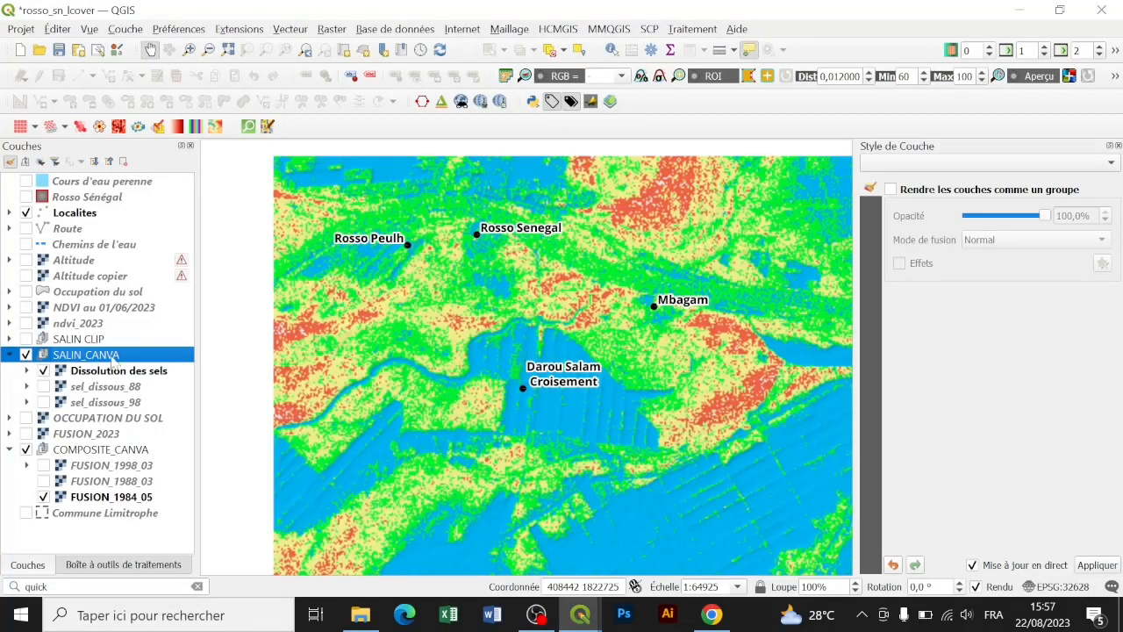
{"action": "left_click_drag", "start_coordinate": [548, 377], "coordinate": [542, 348]}
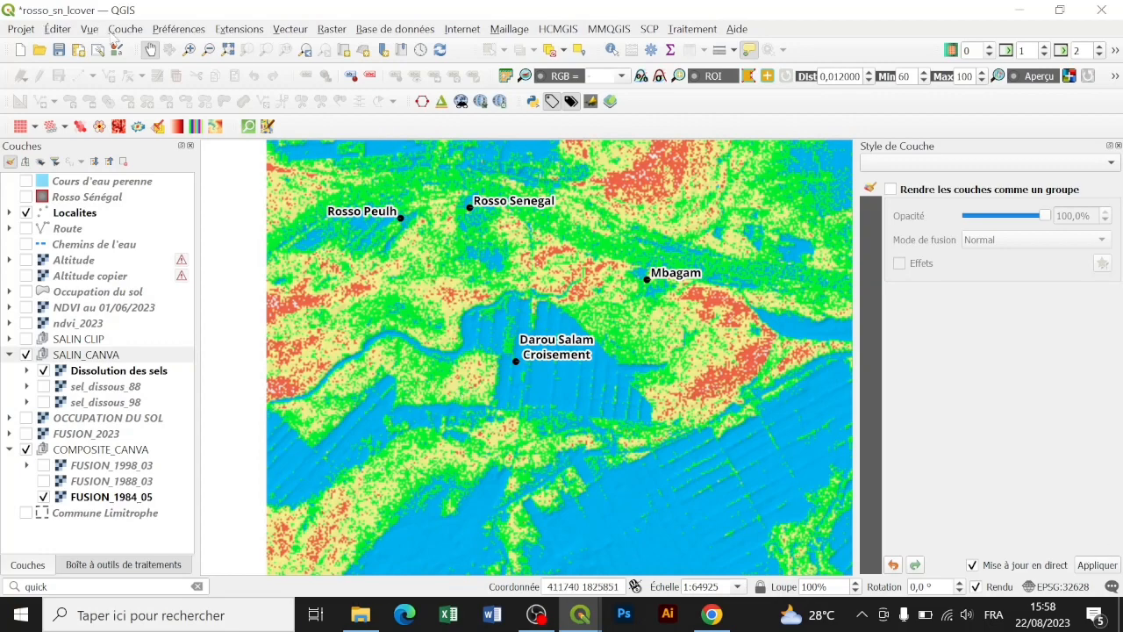
{"action": "left_click", "coordinate": [136, 31]}
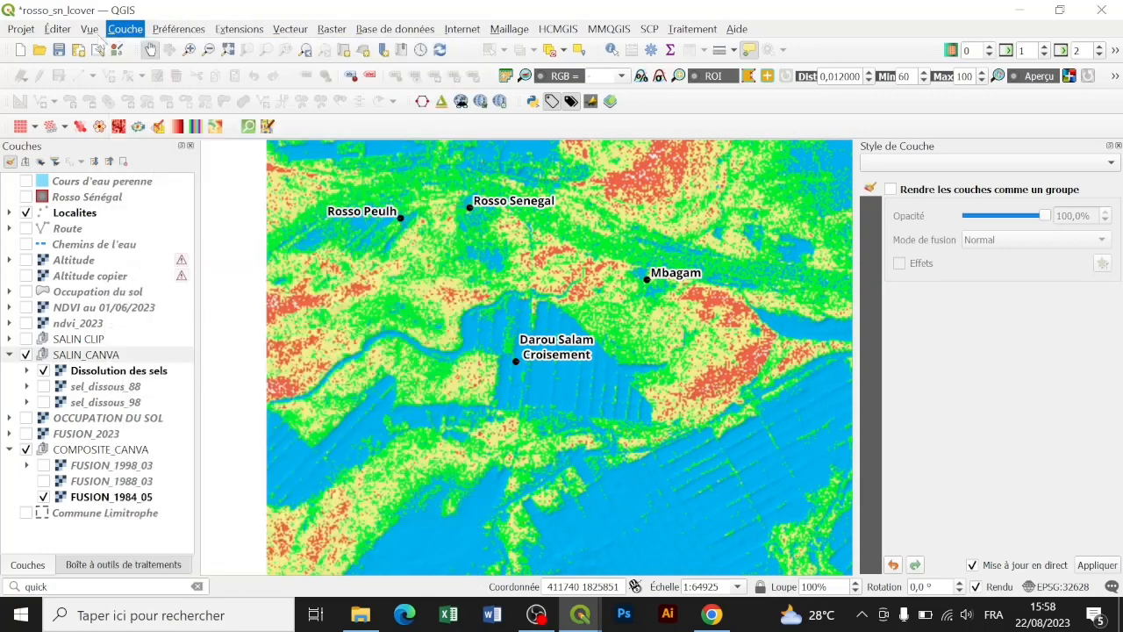
{"action": "mouse_move", "coordinate": [95, 35]}
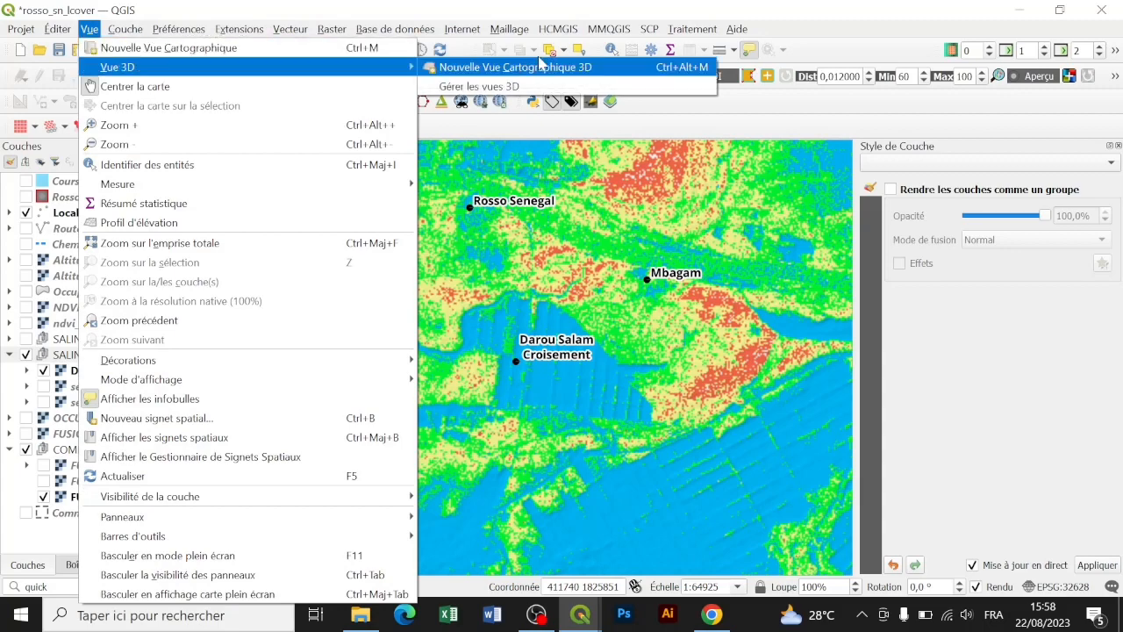
{"action": "left_click", "coordinate": [829, 16]}
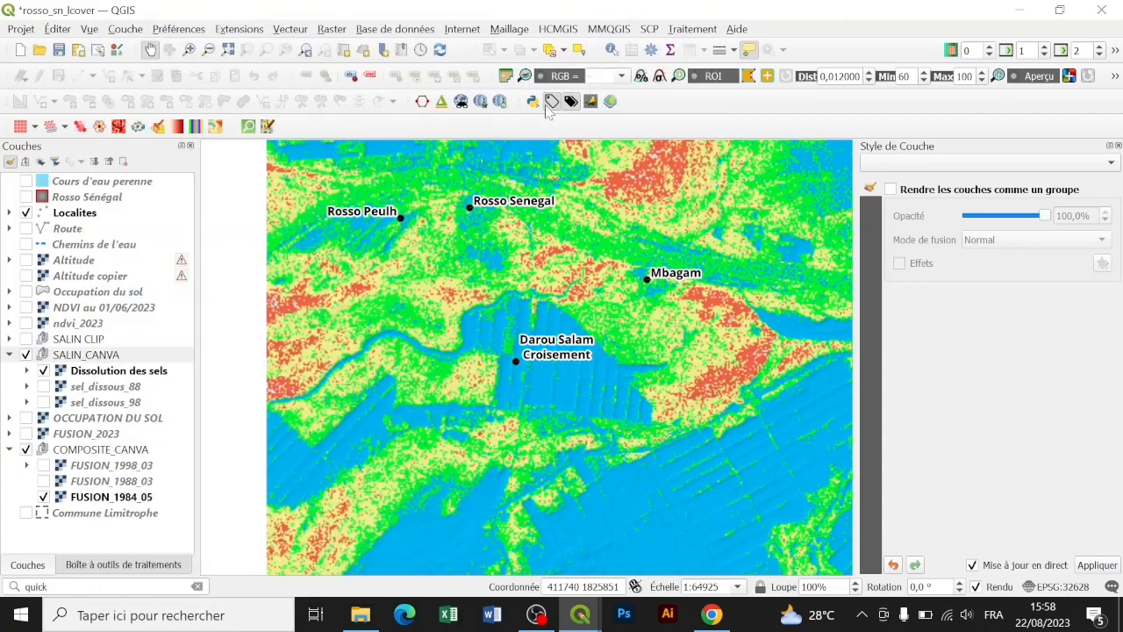
- Open the Qgis2threejs Exporter and turn on the Flat Plane, Route and Salinisation 1998 layers in the 3D scene
{"action": "left_click", "coordinate": [440, 102]}
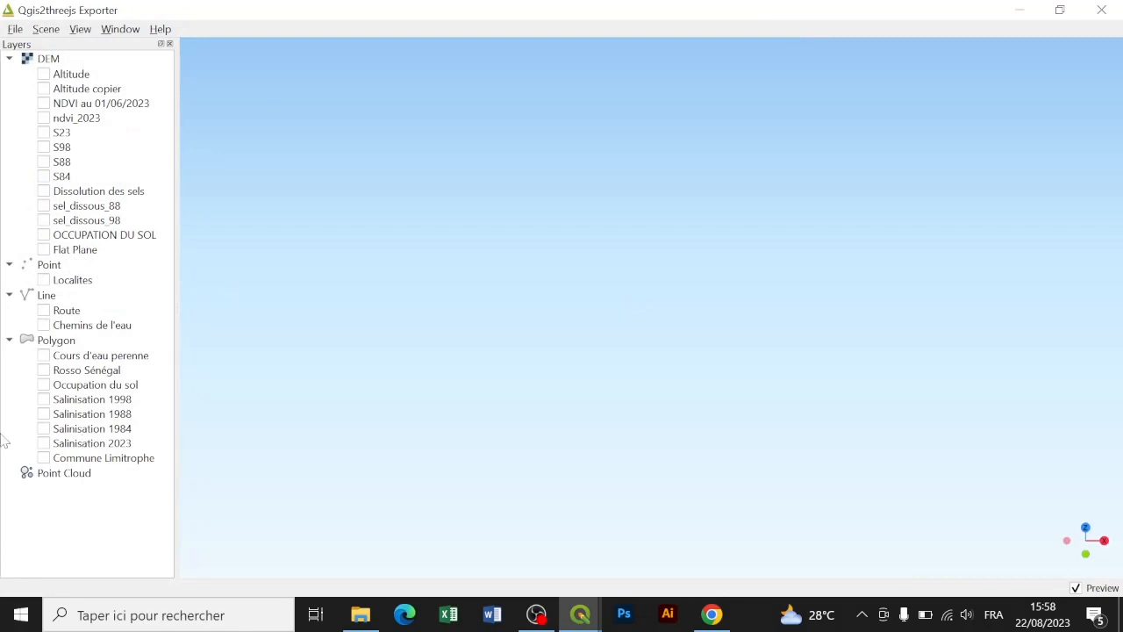
{"action": "left_click", "coordinate": [43, 250]}
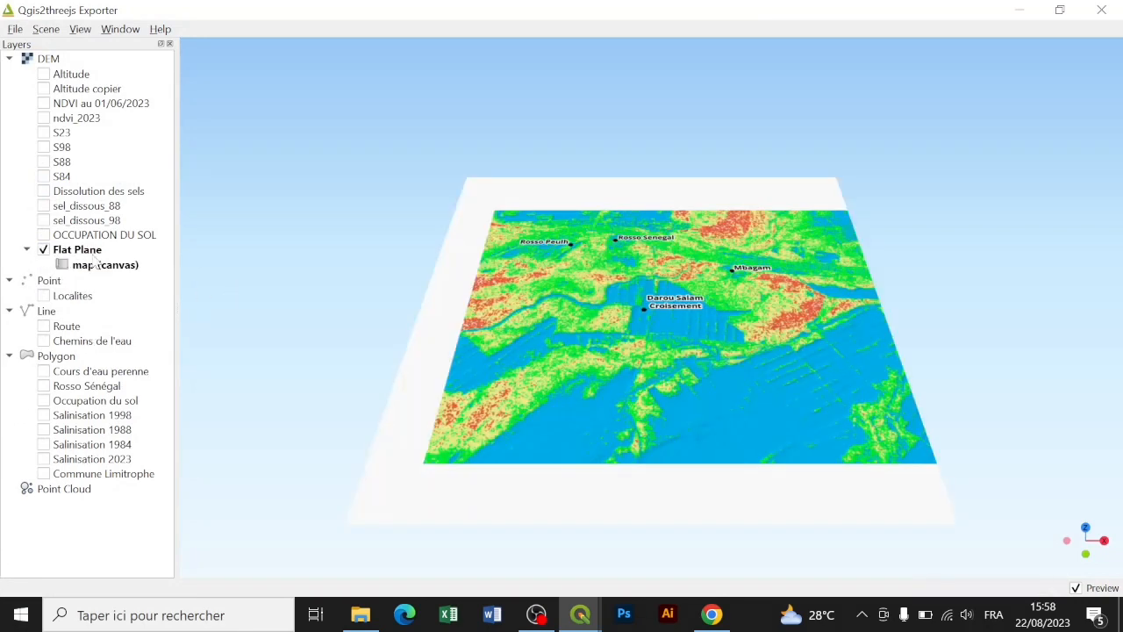
{"action": "left_click_drag", "start_coordinate": [761, 417], "coordinate": [651, 355]}
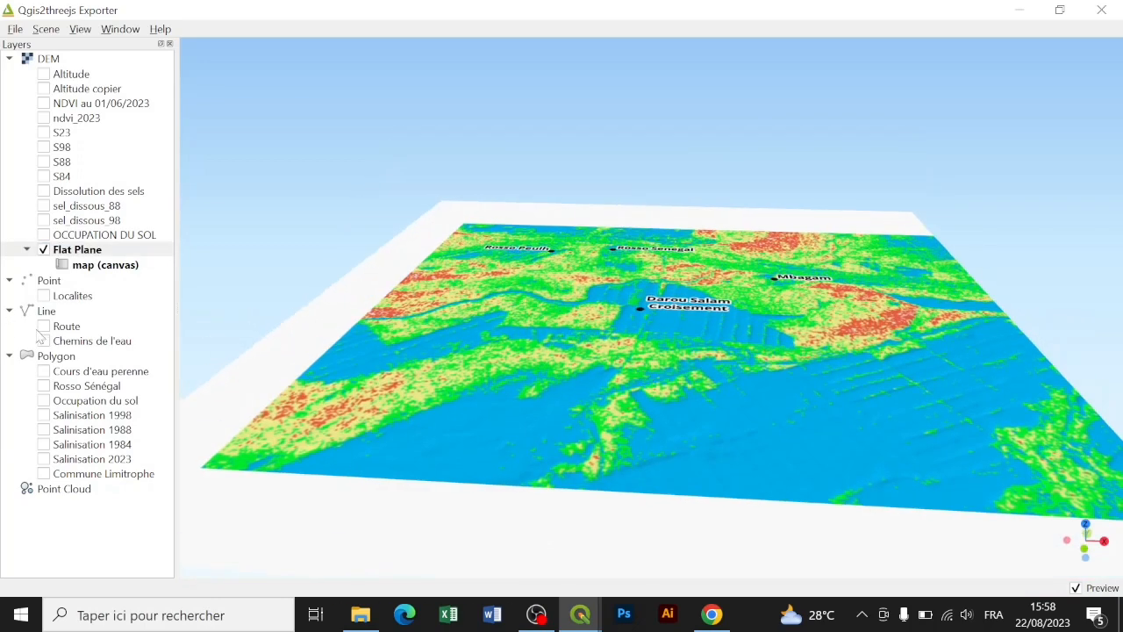
{"action": "left_click", "coordinate": [44, 326]}
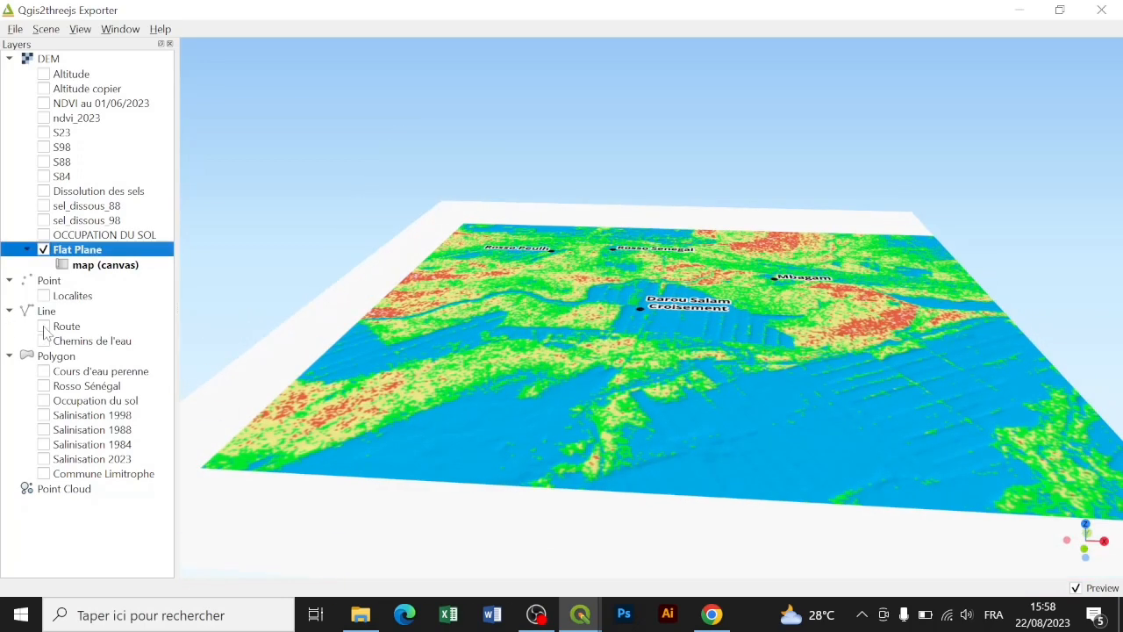
{"action": "left_click", "coordinate": [44, 415]}
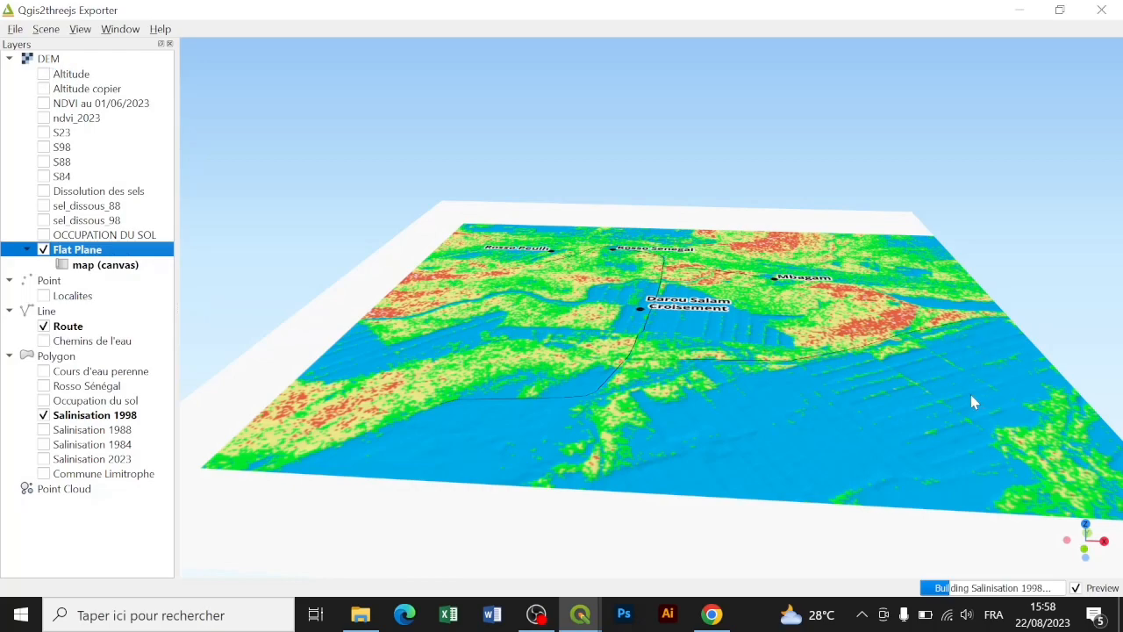
- Minimise the exporter window and view the list of available Wi-Fi networks in Windows
{"action": "left_click", "coordinate": [1016, 10]}
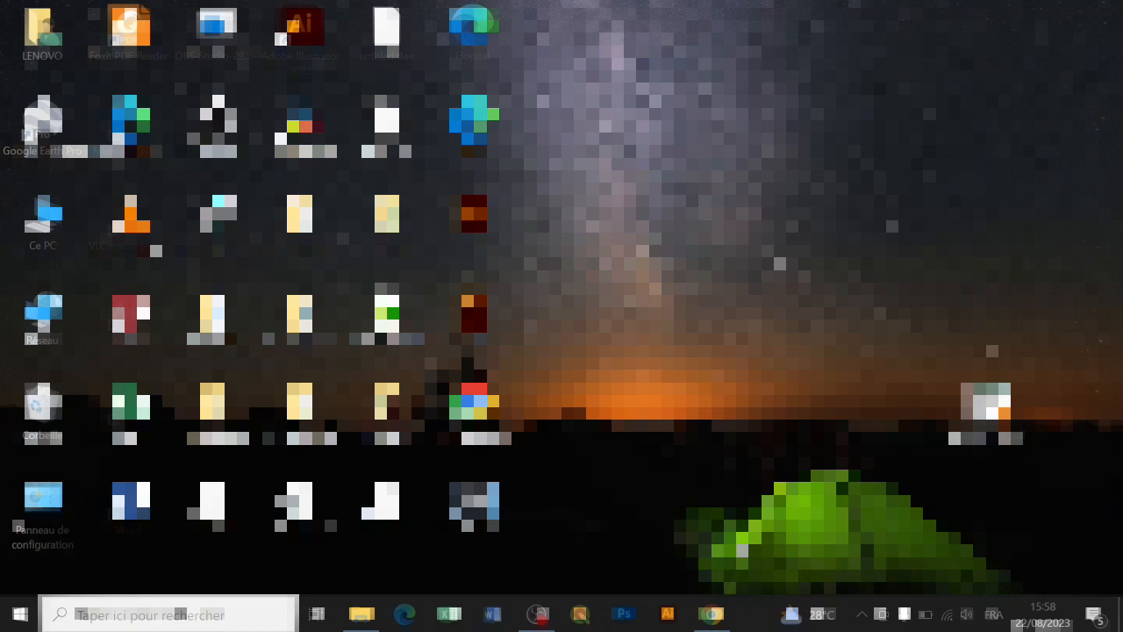
{"action": "mouse_move", "coordinate": [809, 614]}
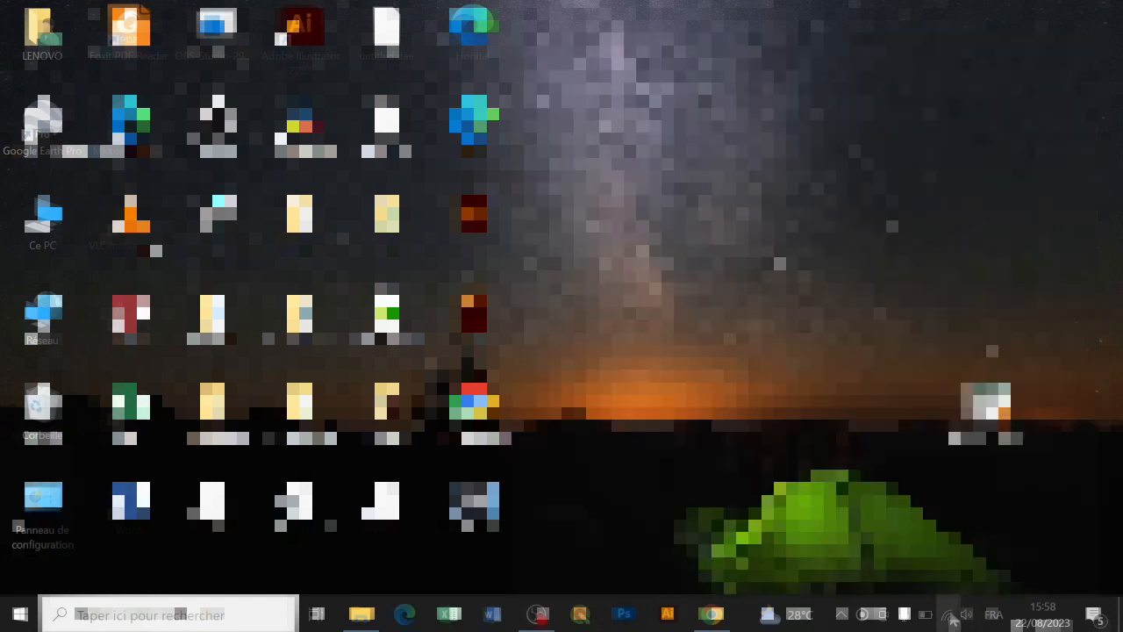
{"action": "left_click", "coordinate": [949, 615]}
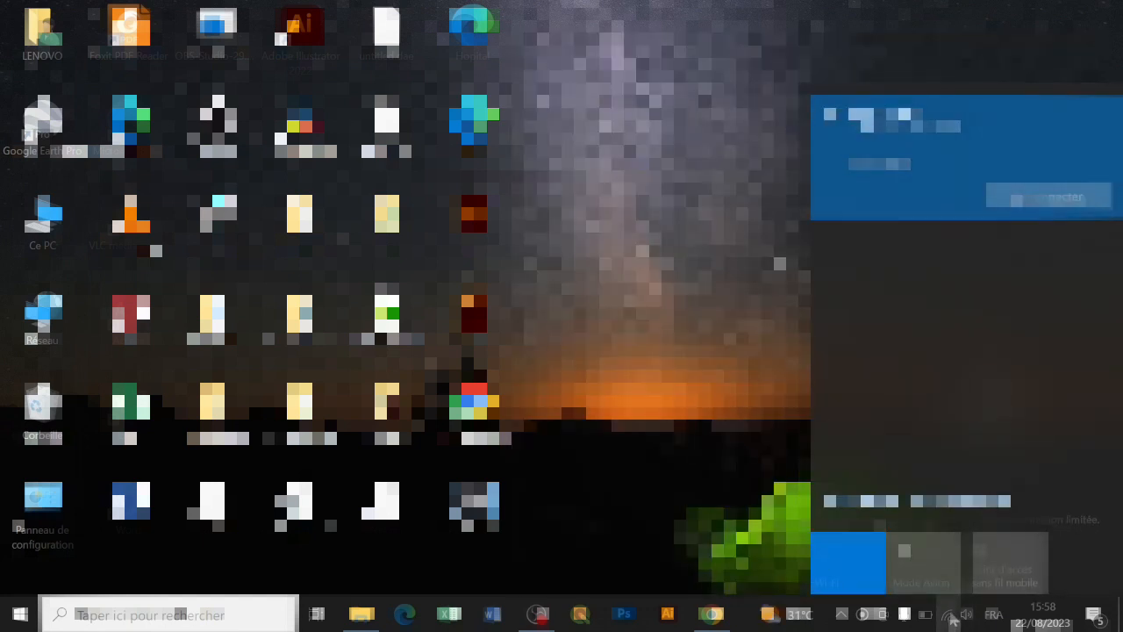